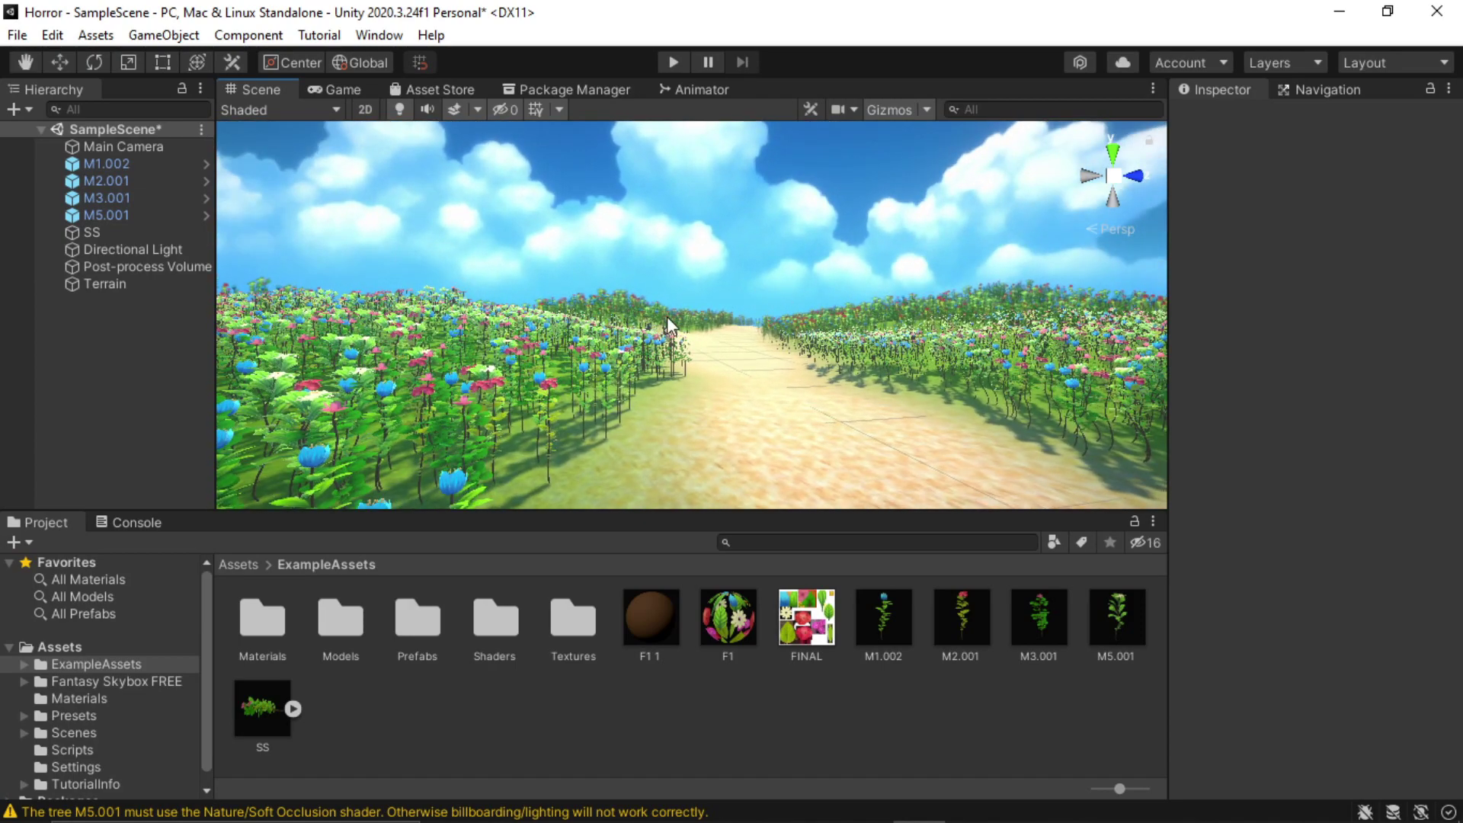
right_drag(666, 316, 431, 347)
right_drag(964, 326, 647, 291)
right_drag(744, 304, 755, 374)
right_drag(488, 354, 736, 328)
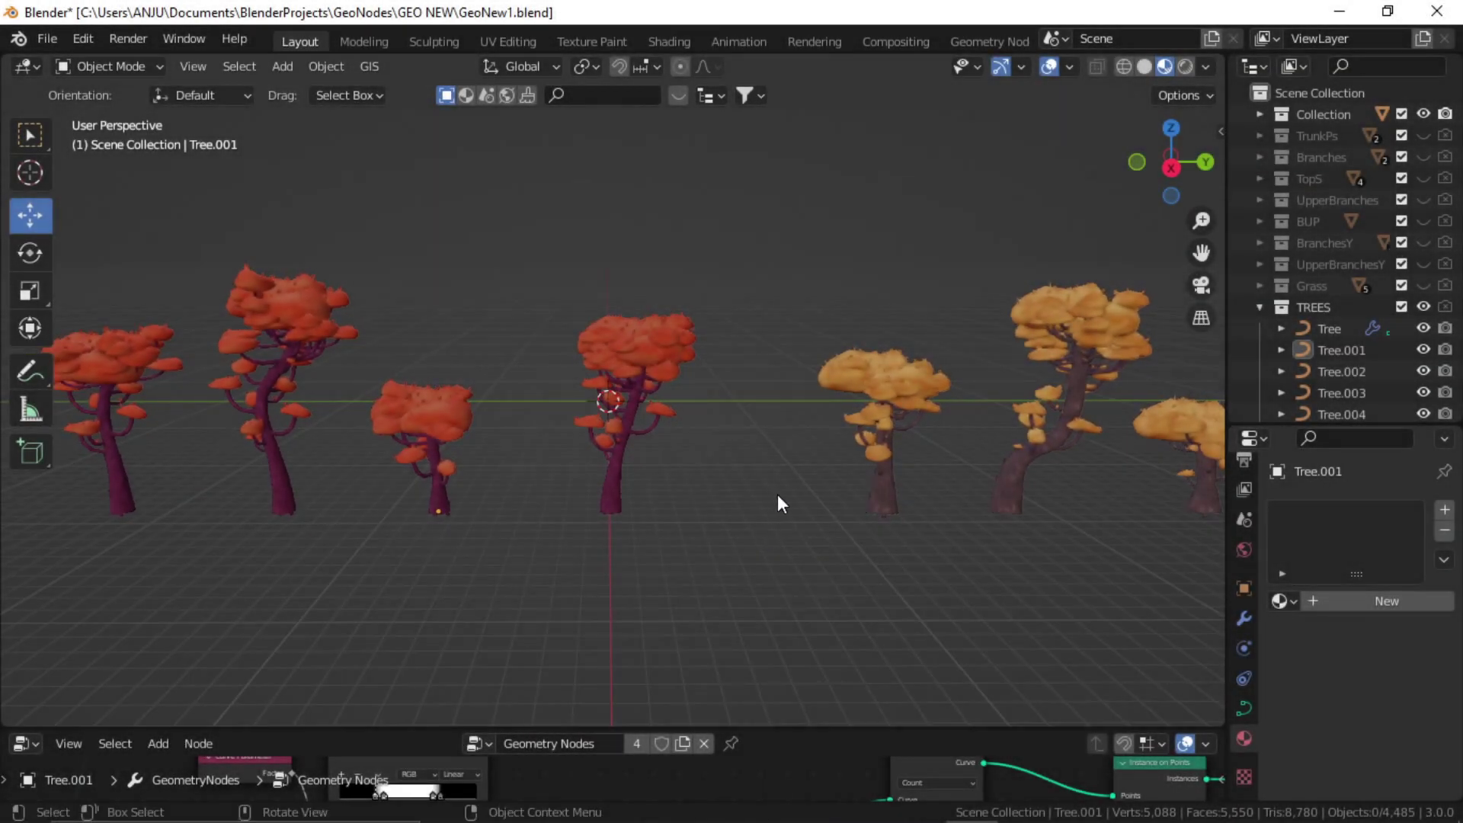
Switch to Blender, enlarge the node editor area below the viewport and select the middle red tree.
shift+middle_drag(719, 519, 781, 511)
shift+middle_drag(916, 514, 728, 579)
scroll(766, 525, up, 5)
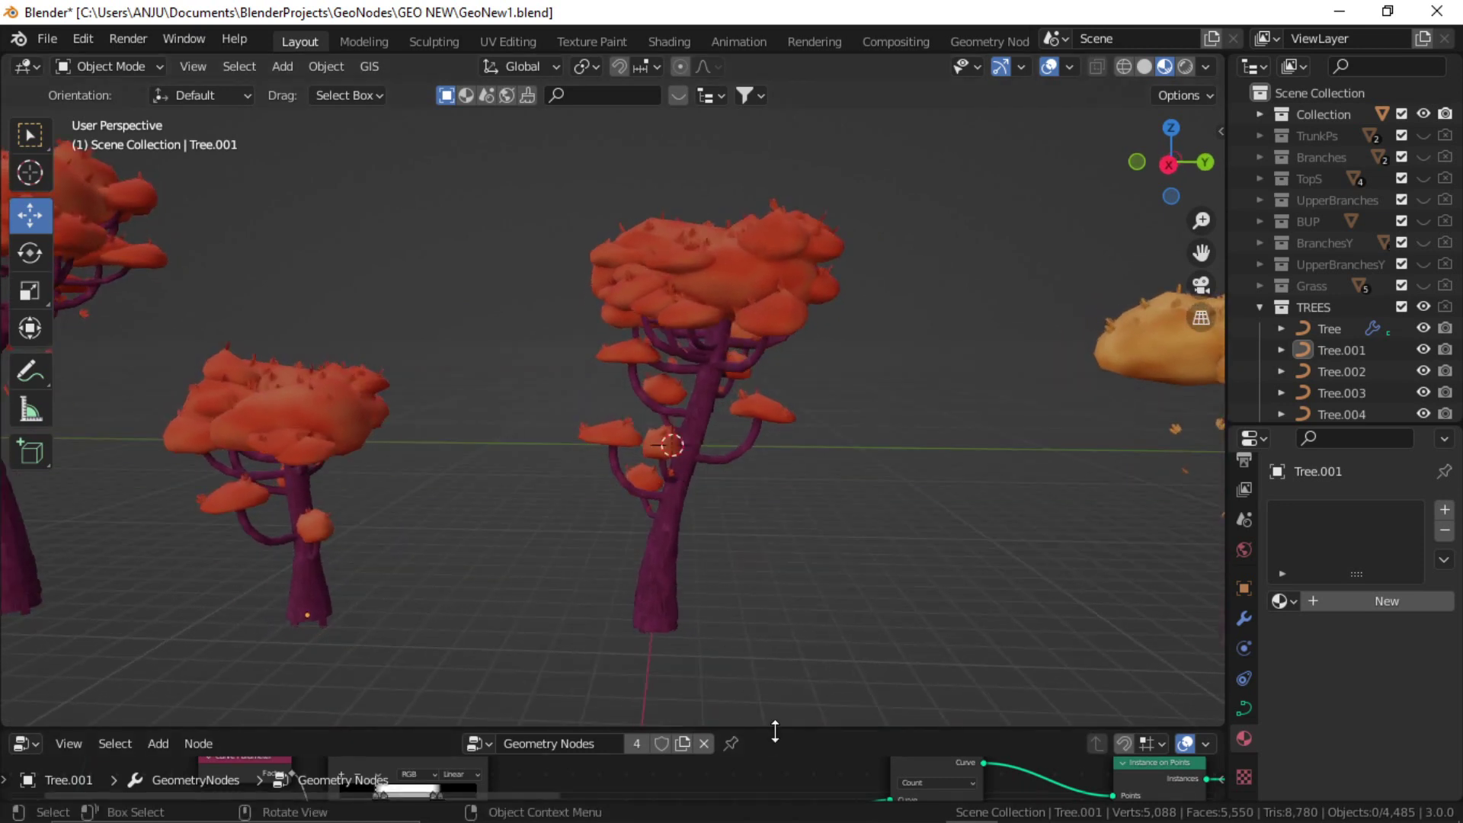
drag(775, 732, 818, 525)
scroll(656, 330, down, 4)
middle_drag(656, 330, 747, 399)
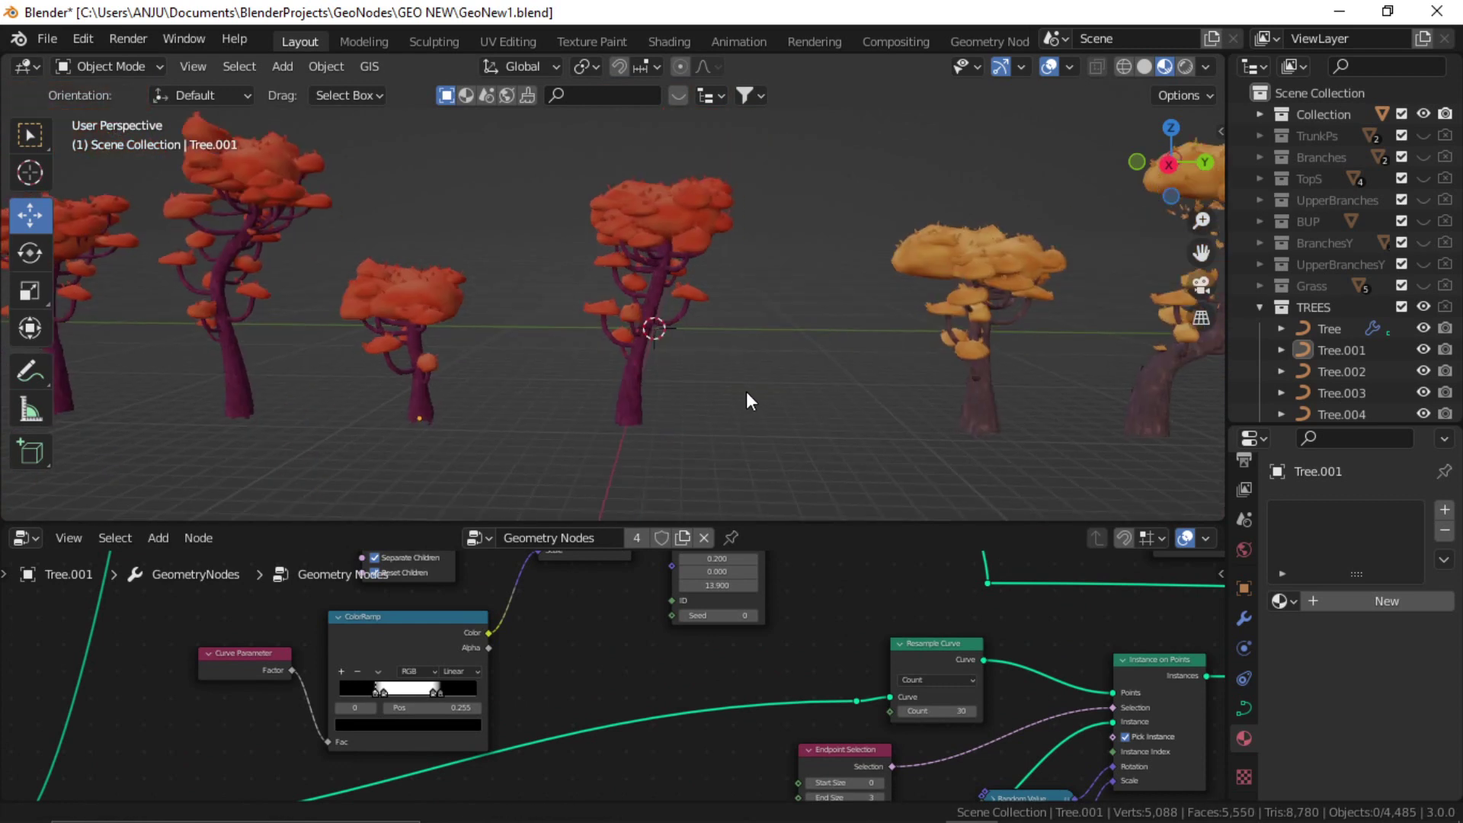
click(629, 385)
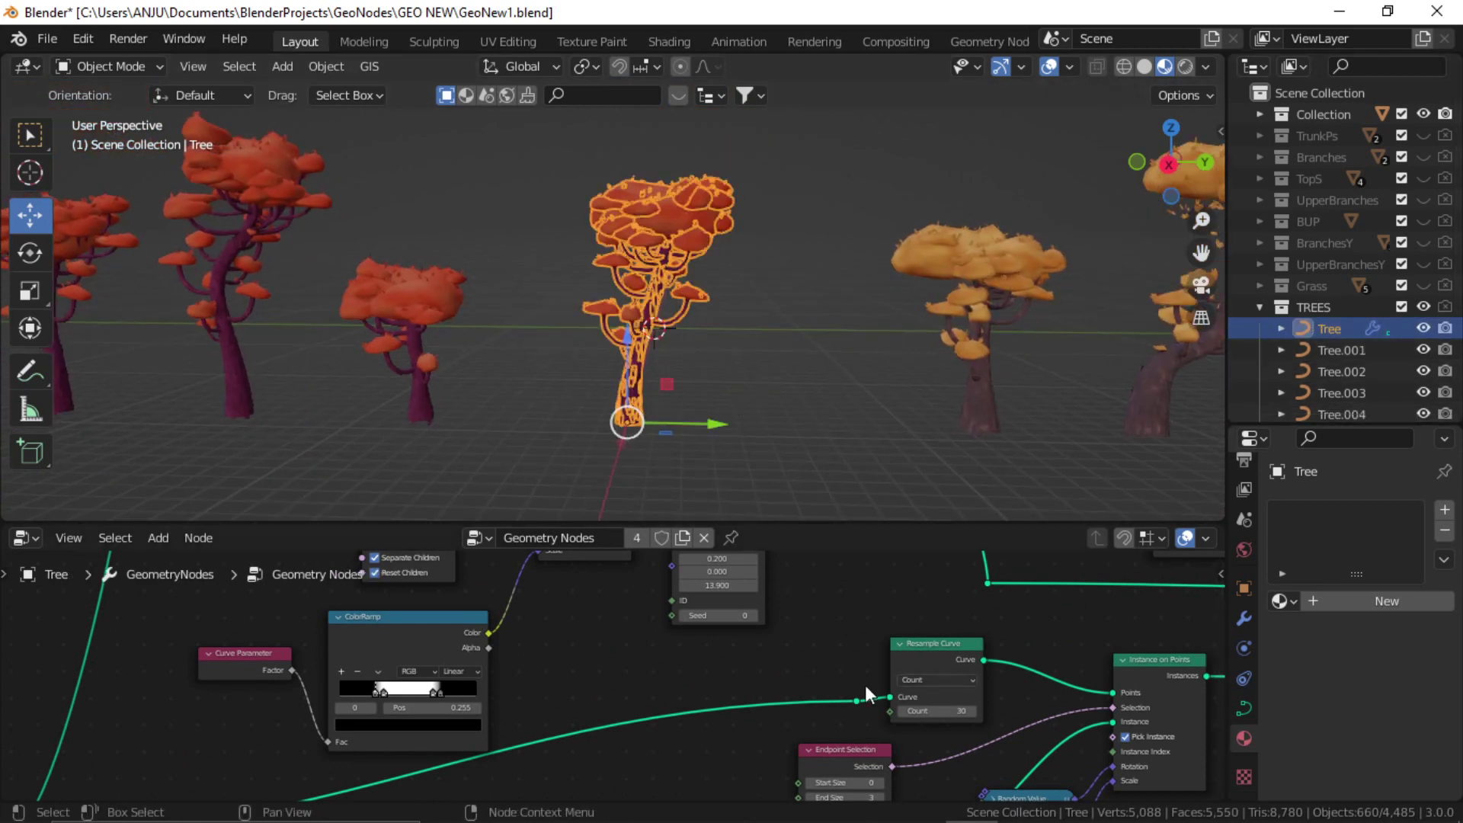
Move the Group Output node away from Join Geometry in the tree's node graph to make room between them.
scroll(762, 656, down, 2)
scroll(716, 622, down, 4)
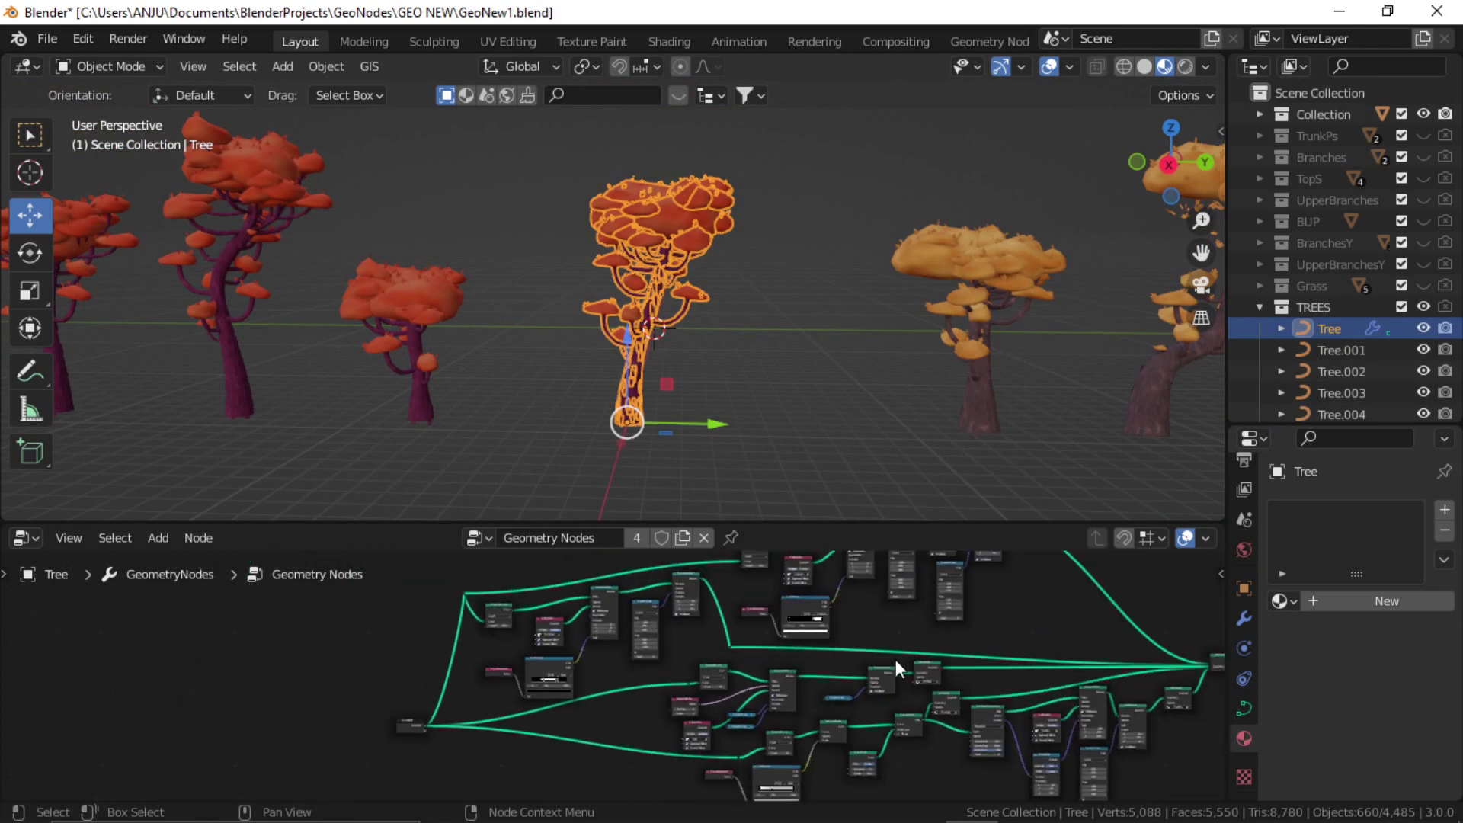
scroll(811, 669, up, 3)
scroll(811, 669, up, 5)
middle_drag(811, 669, 533, 662)
scroll(609, 660, up, 6)
middle_drag(724, 668, 659, 691)
scroll(618, 686, up, 1)
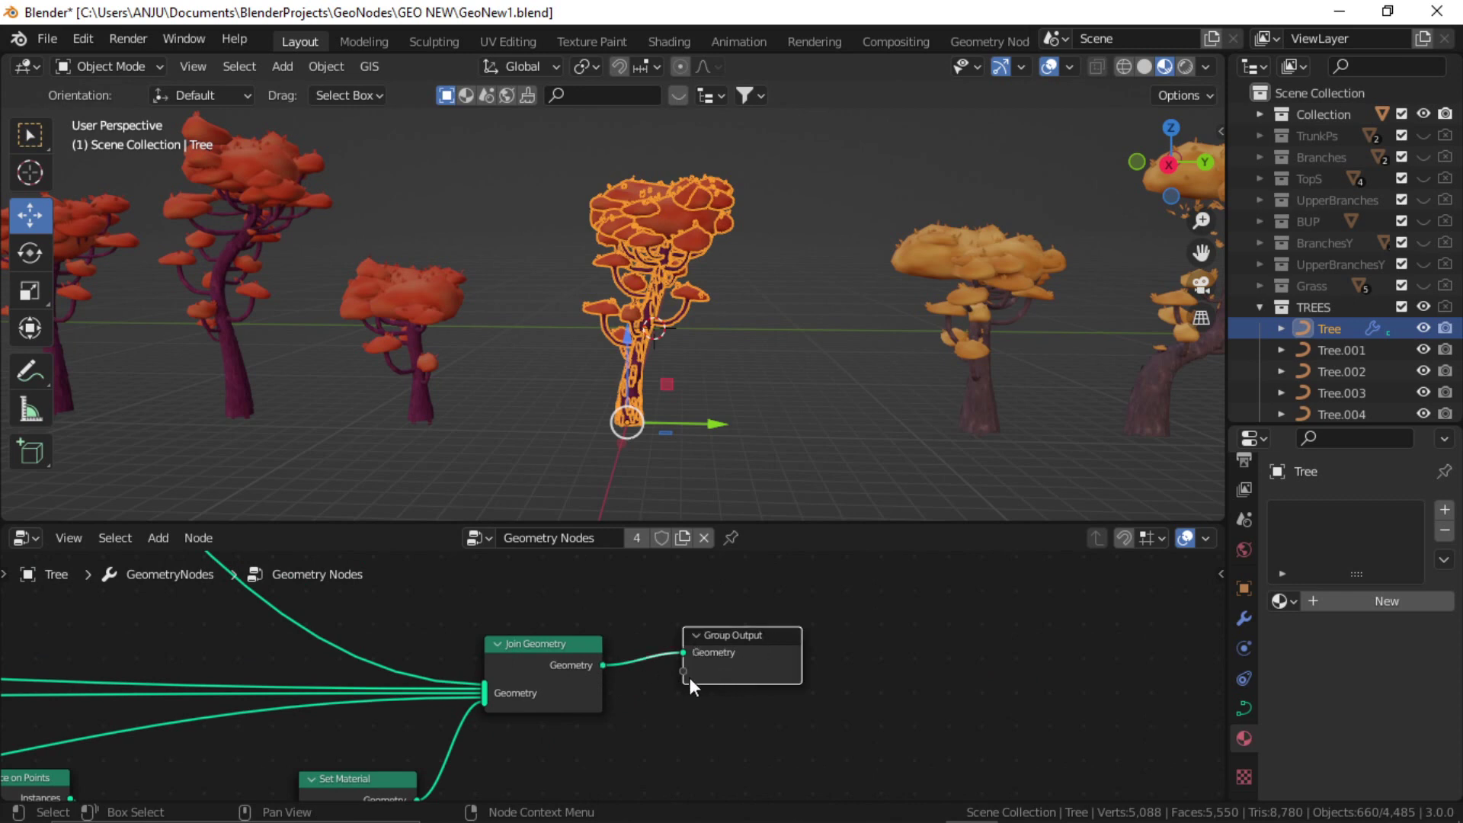
drag(688, 678, 874, 666)
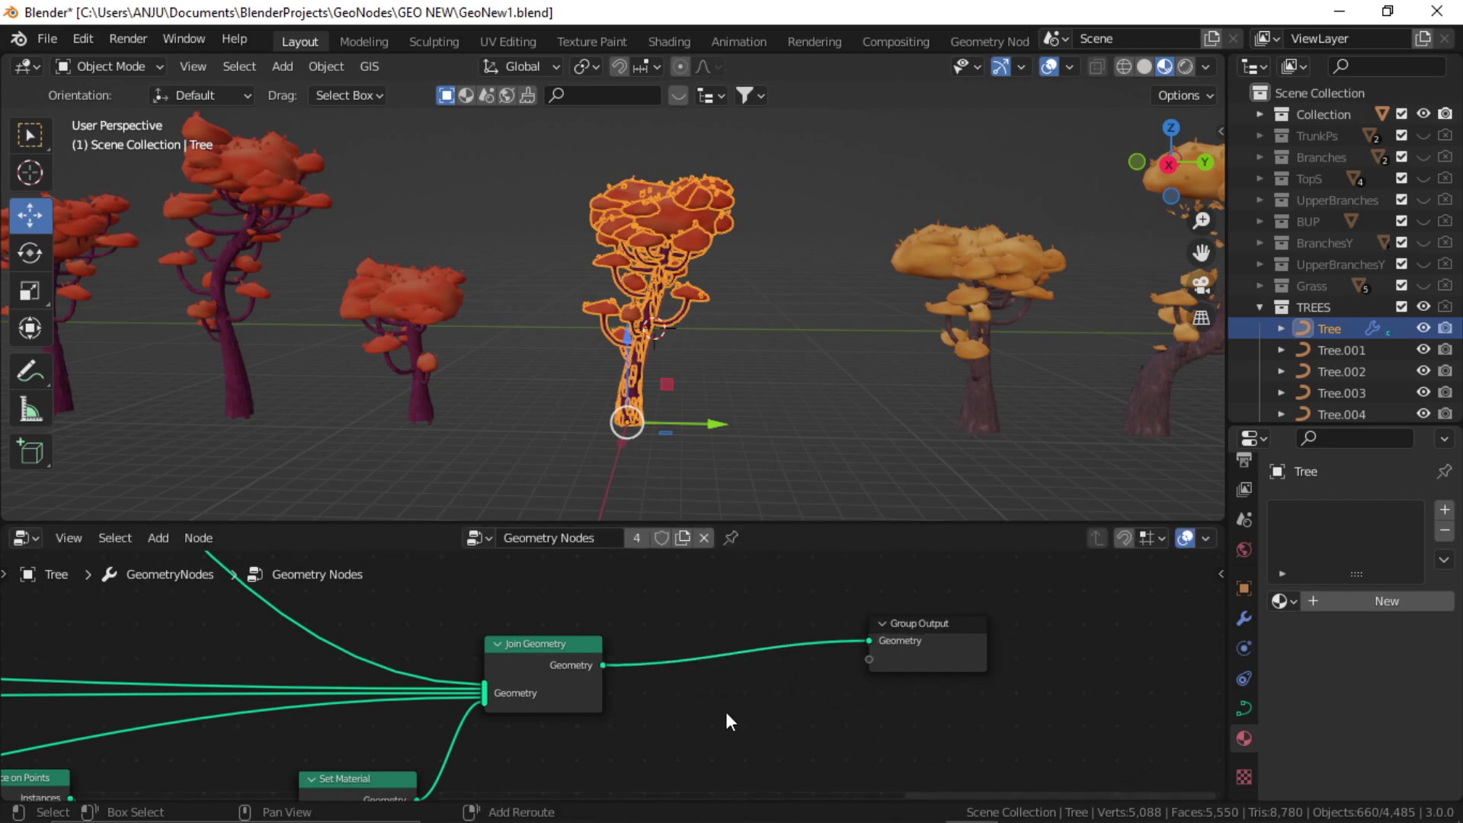
Insert a Realize Instances node on the link between Join Geometry and Group Output.
key(shift+a)
click(677, 380)
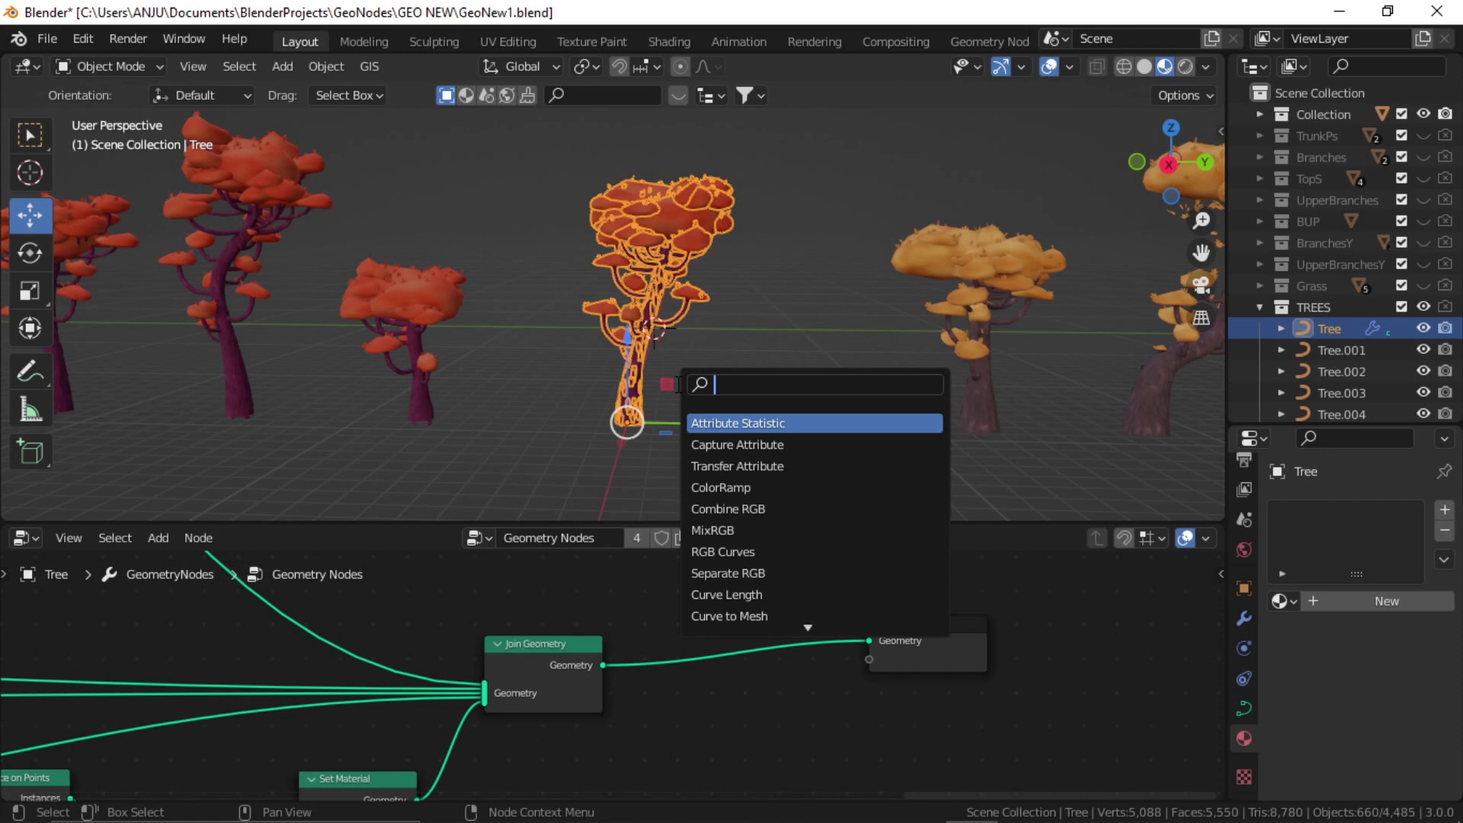
text(re)
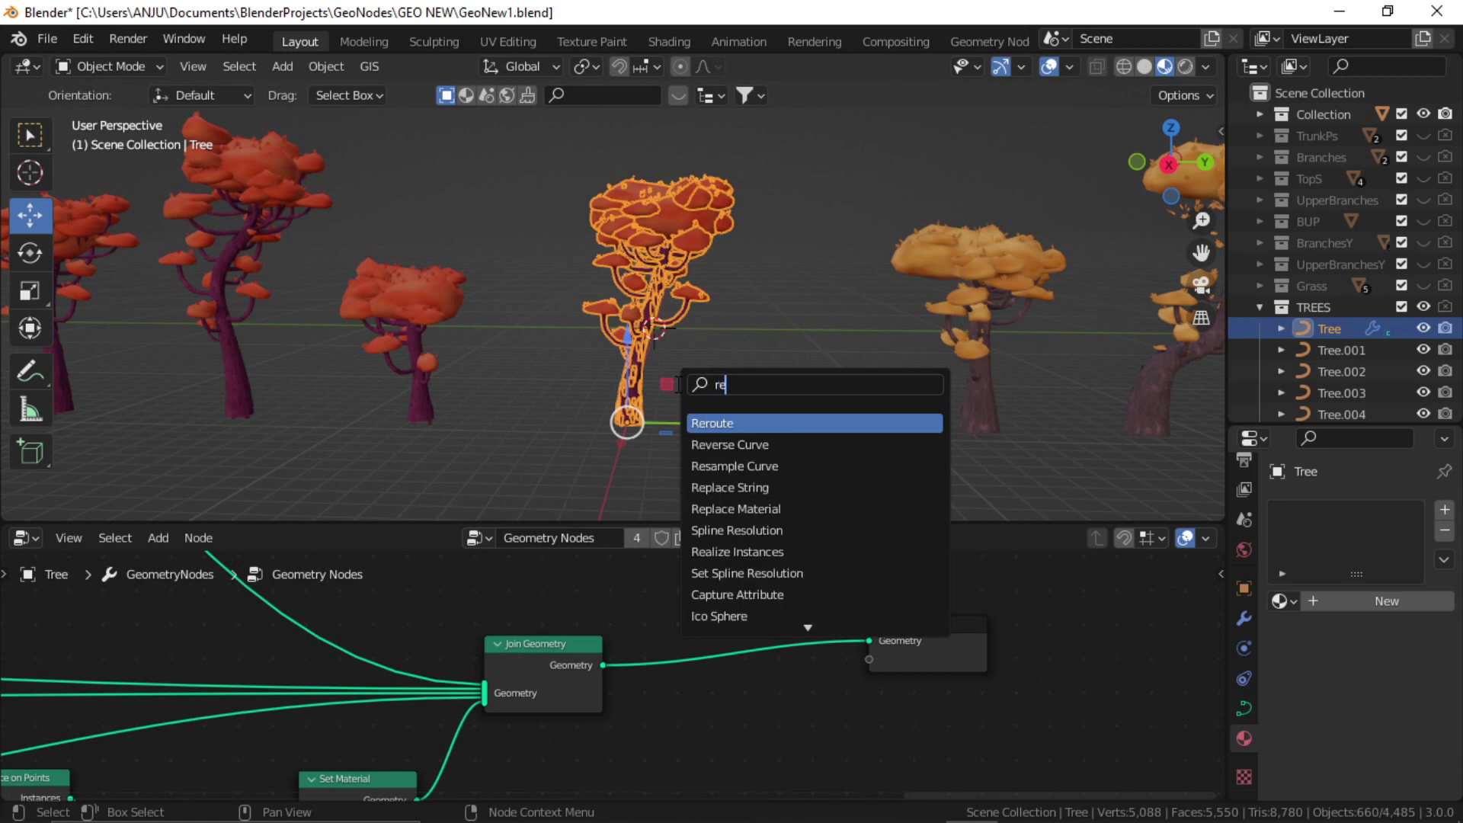
text(al)
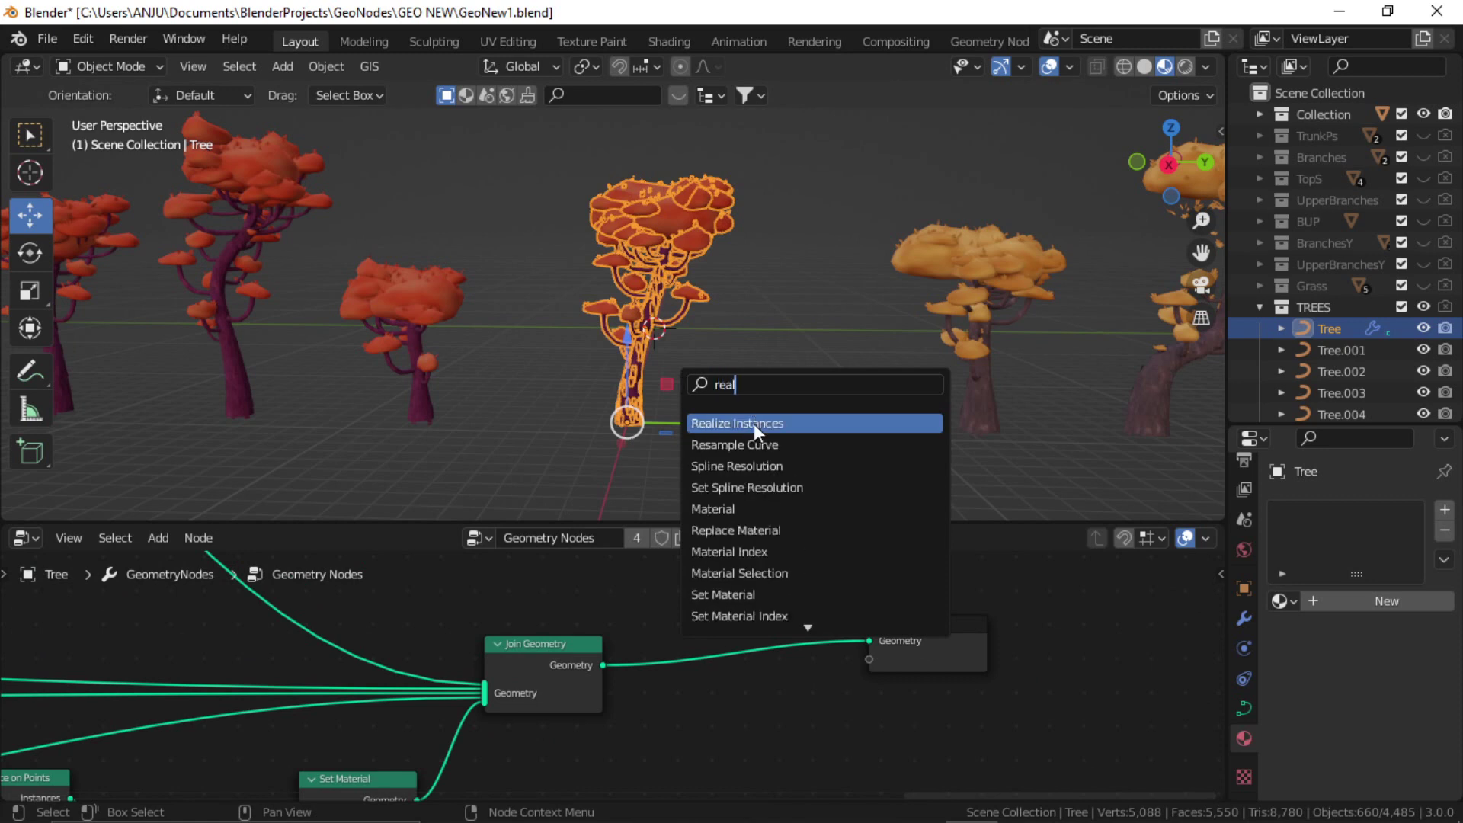
key(Return)
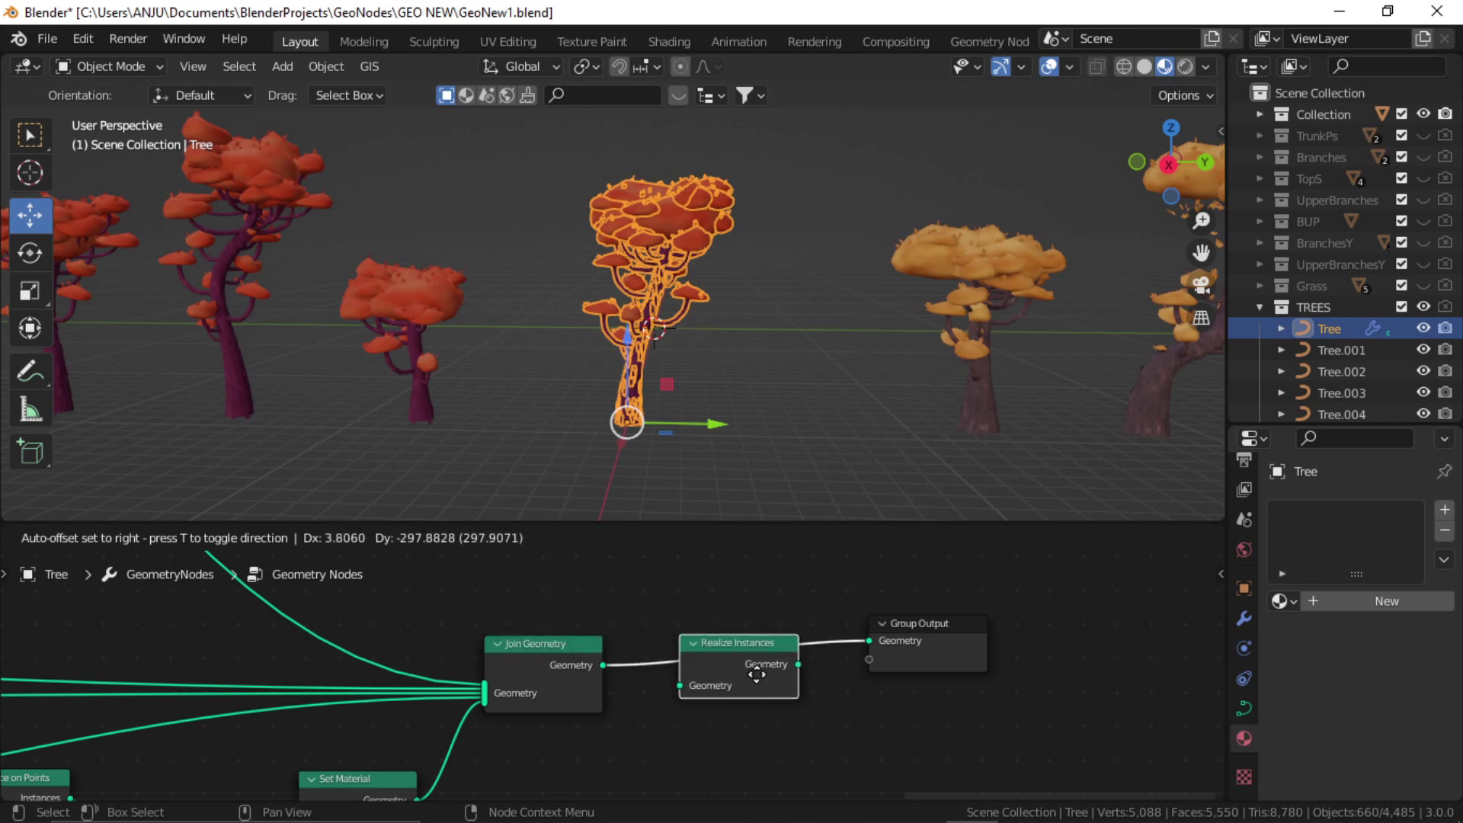
click(556, 666)
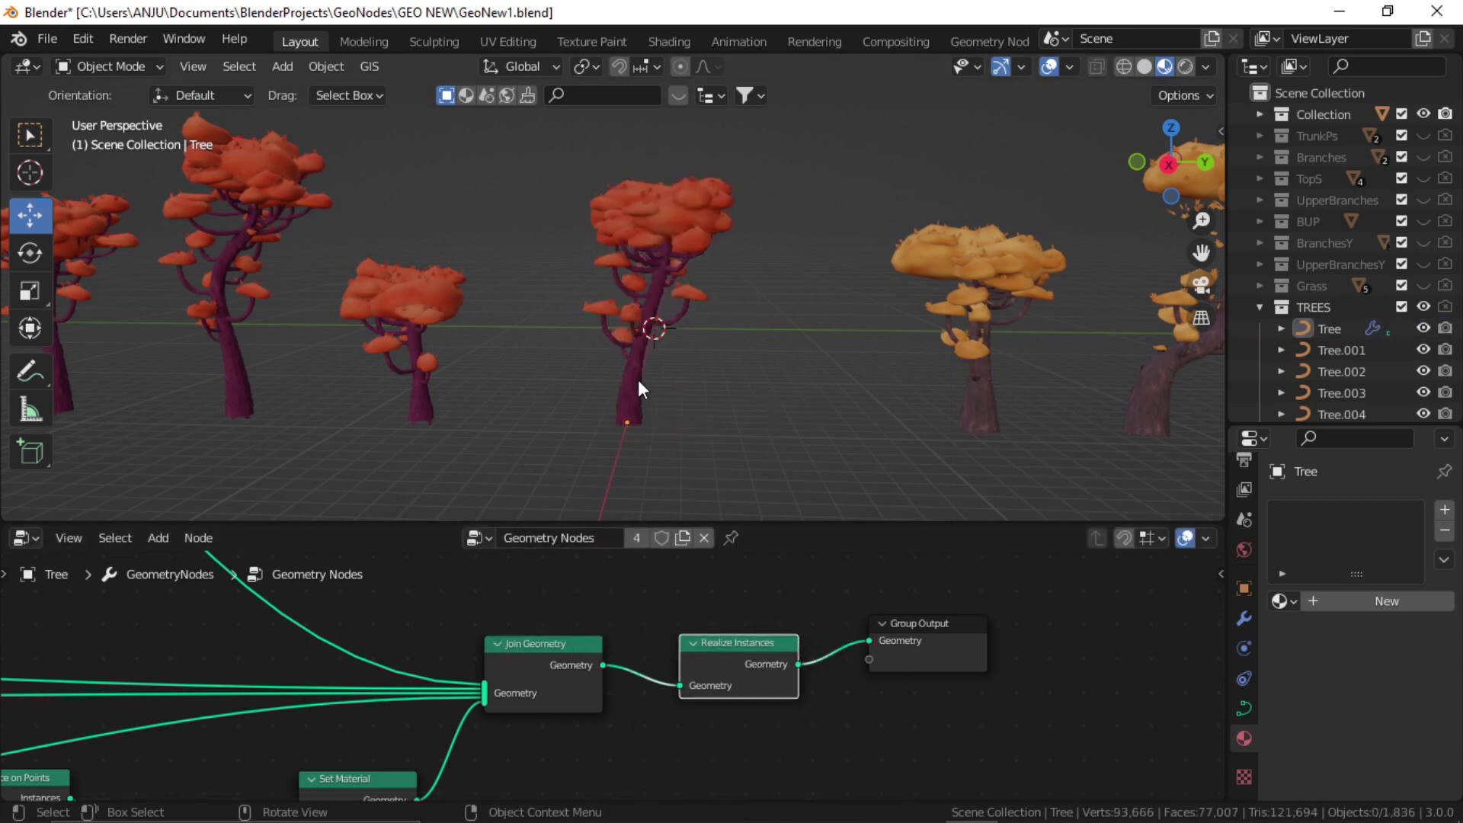
Convert the middle red tree from a curve to a mesh.
scroll(637, 379, up, 5)
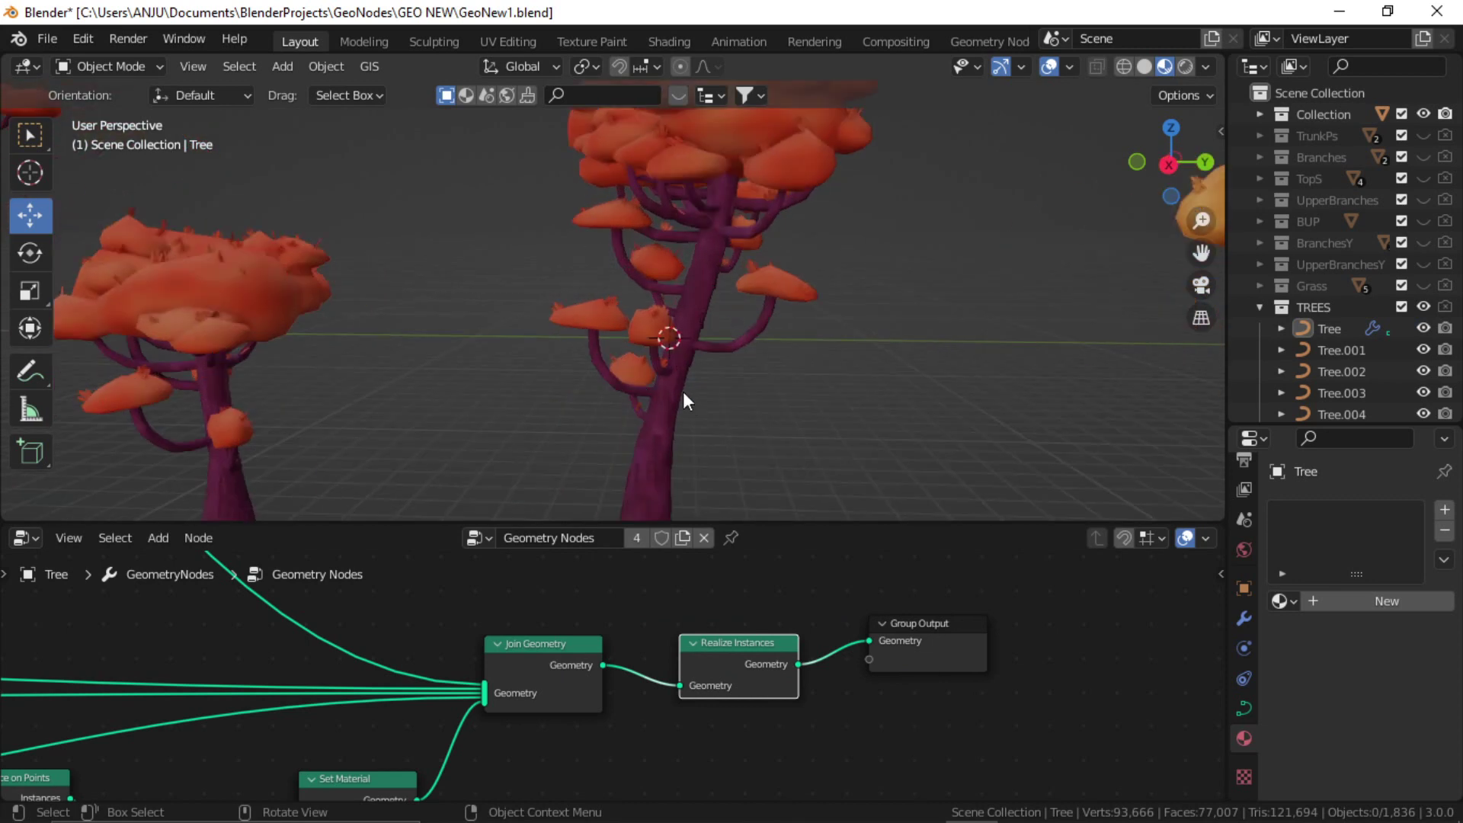
click(320, 66)
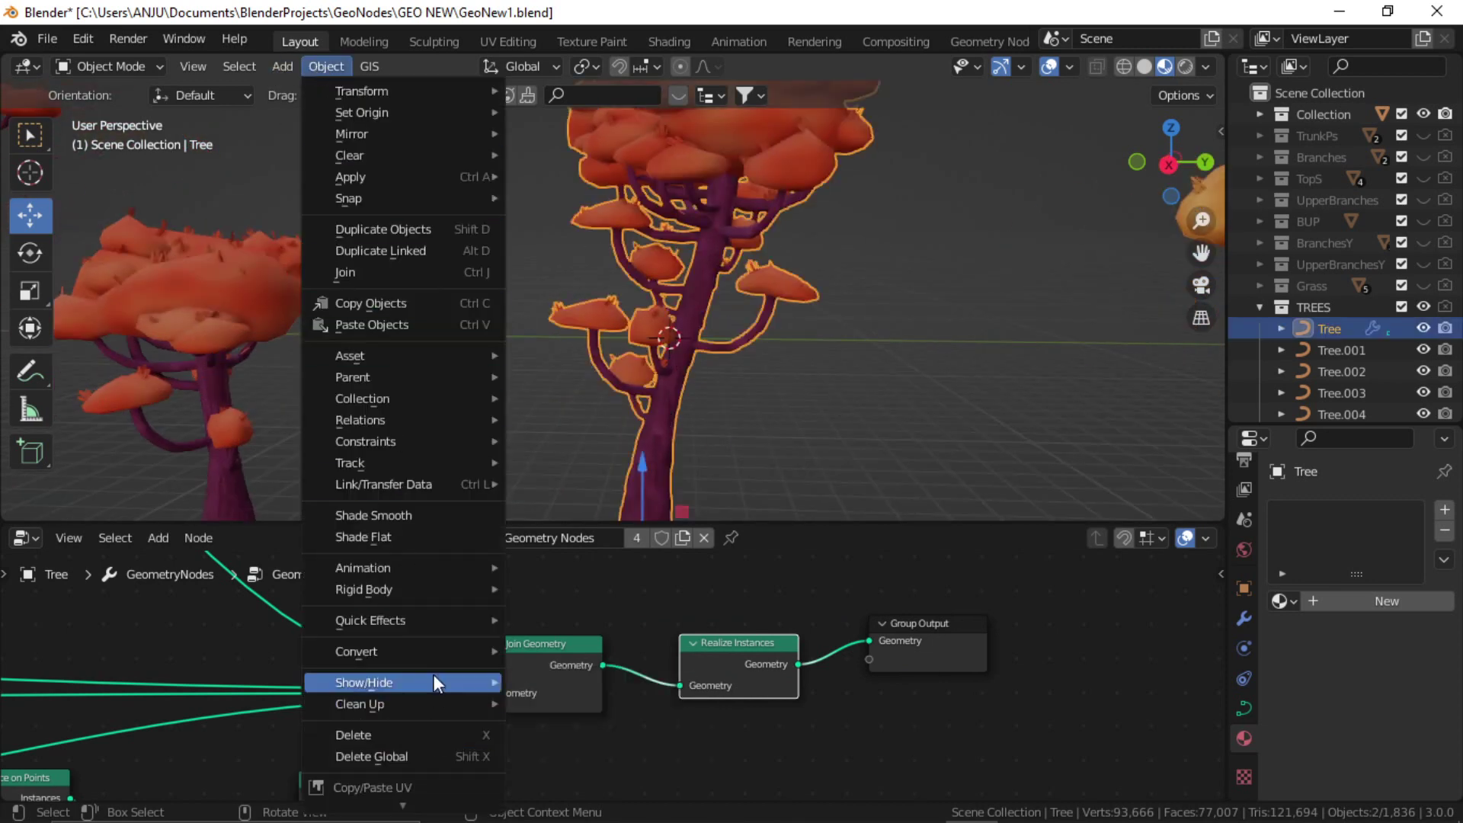
mouse_move(480, 651)
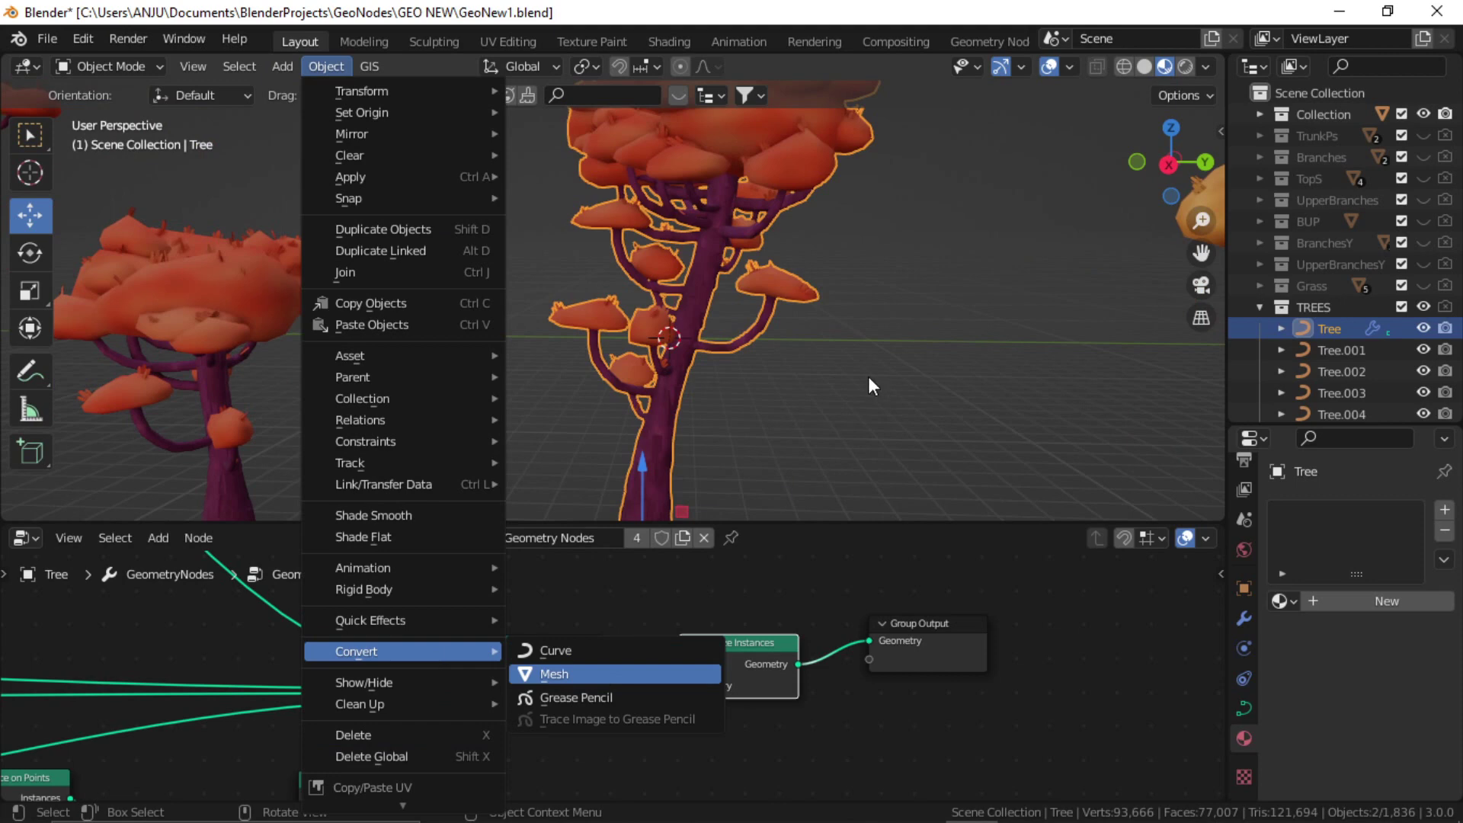
key(Return)
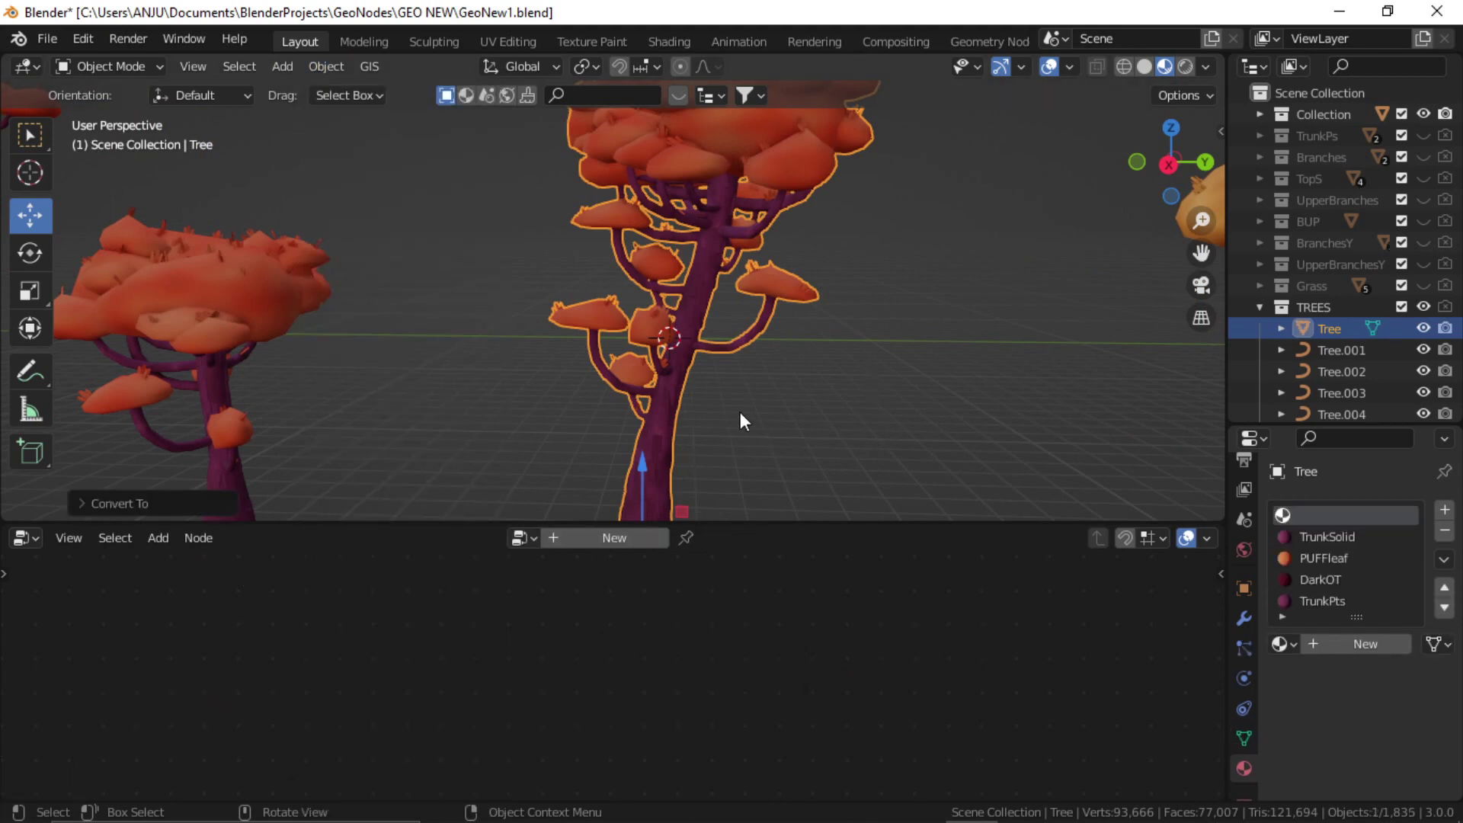
Inspect the converted tree's geometry in Edit Mode and remove its empty material slot.
middle_drag(675, 396, 723, 390)
key(Tab)
key(KP_Decimal)
middle_drag(819, 424, 701, 353)
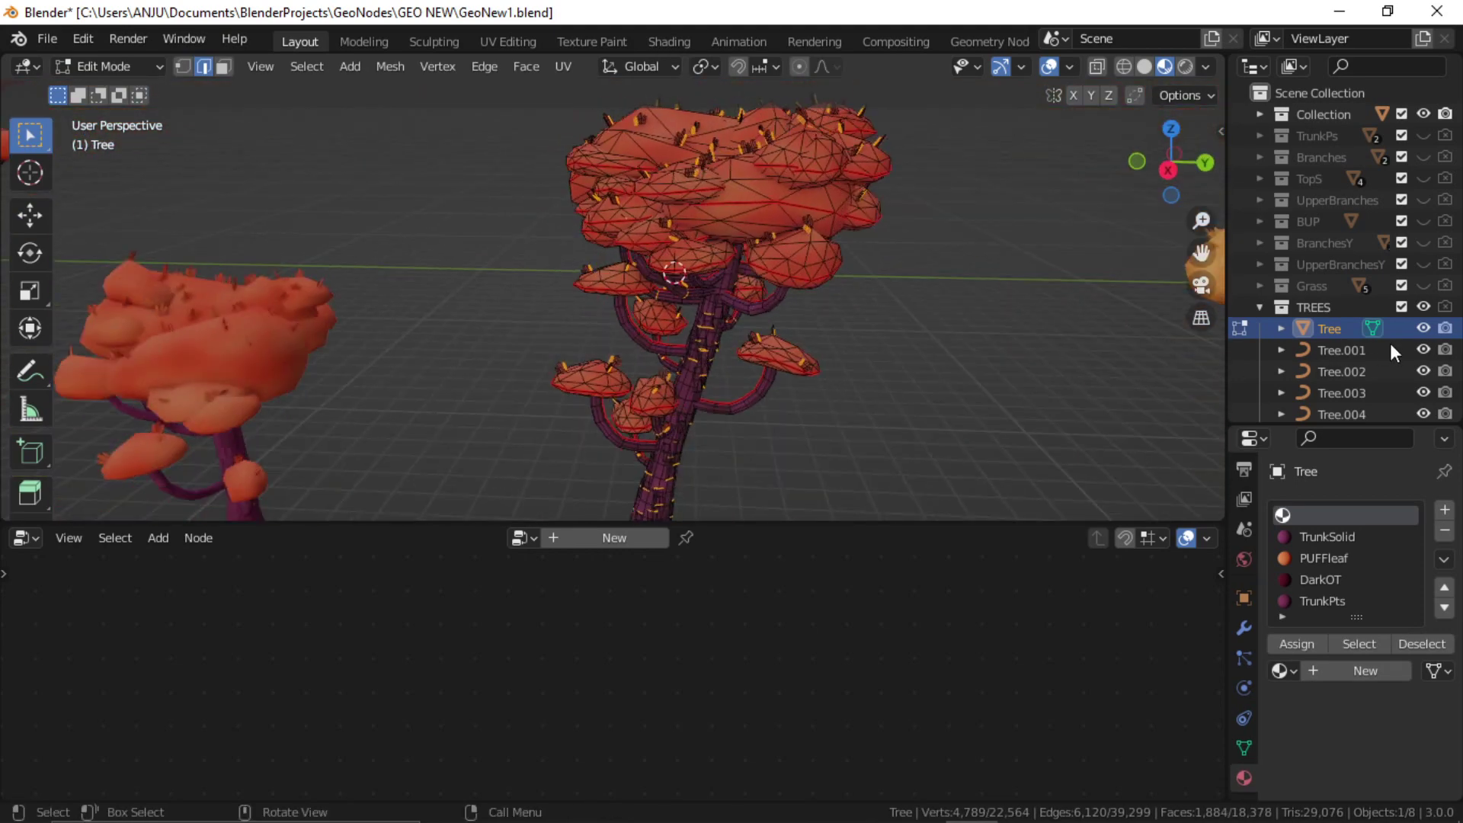
key(Tab)
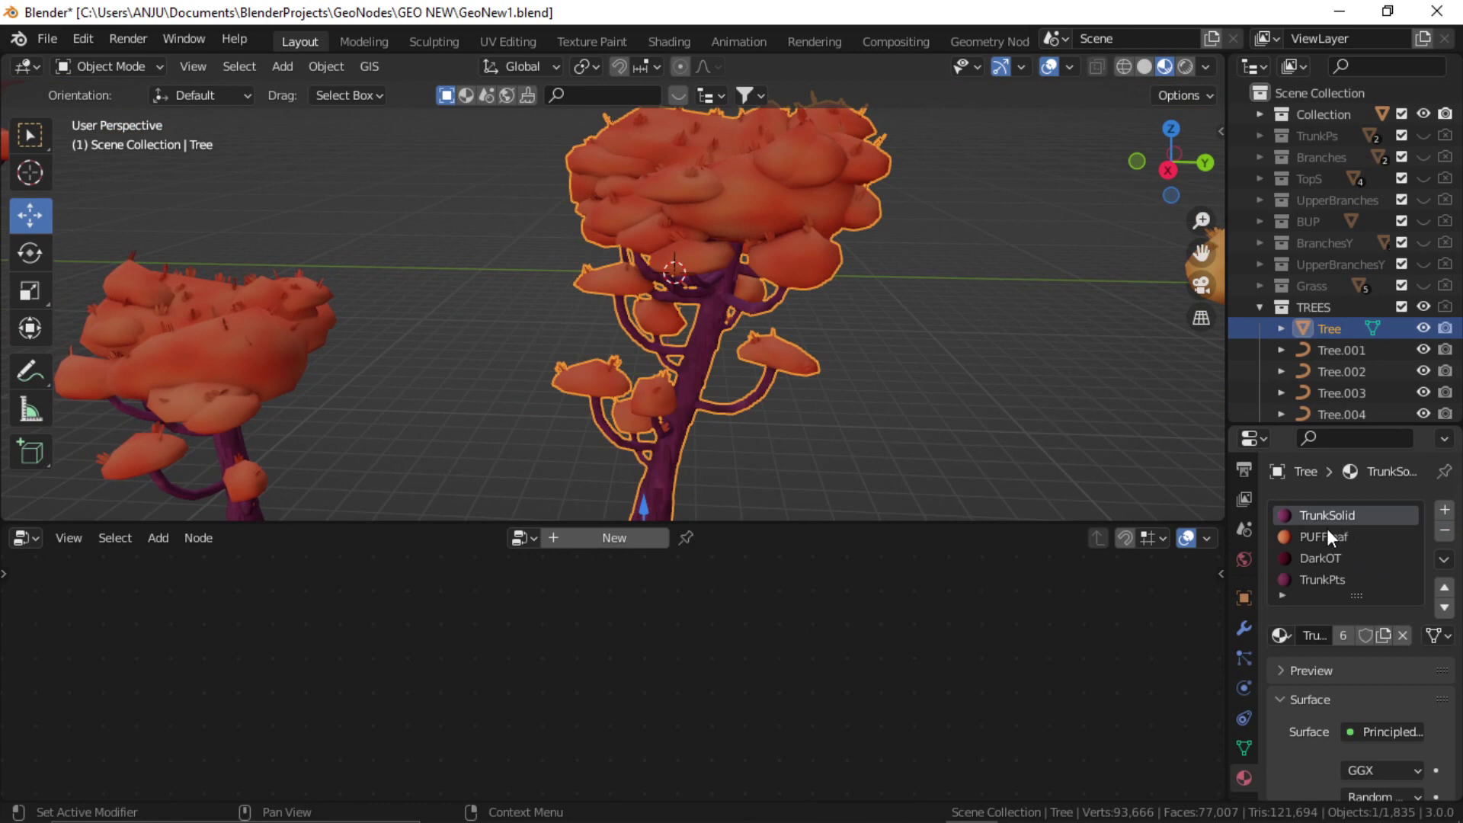
Change the node editor to the Shader Editor with the Object shader type and display the TrunkSolid material's full node graph.
click(23, 536)
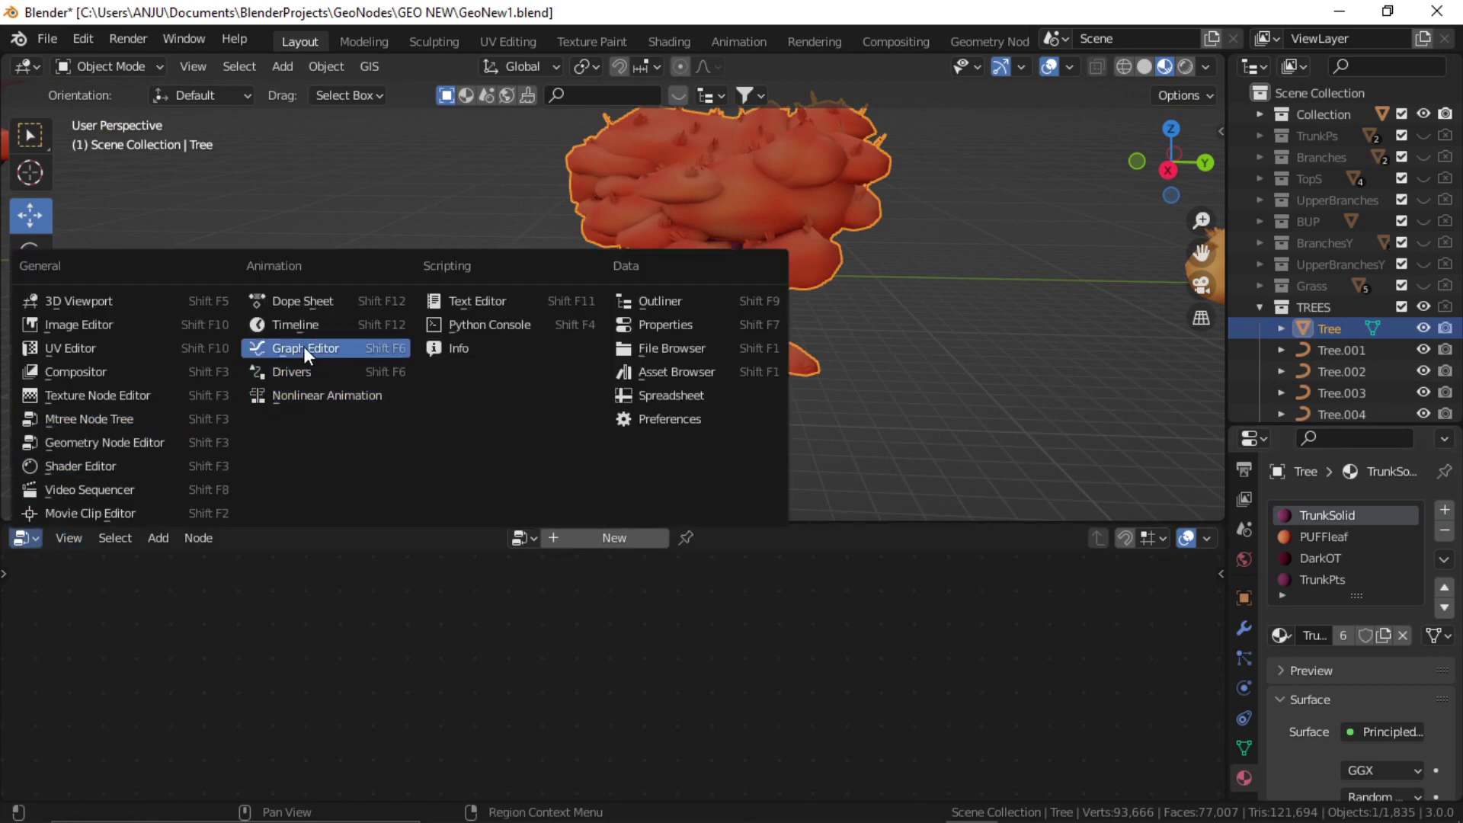
click(100, 466)
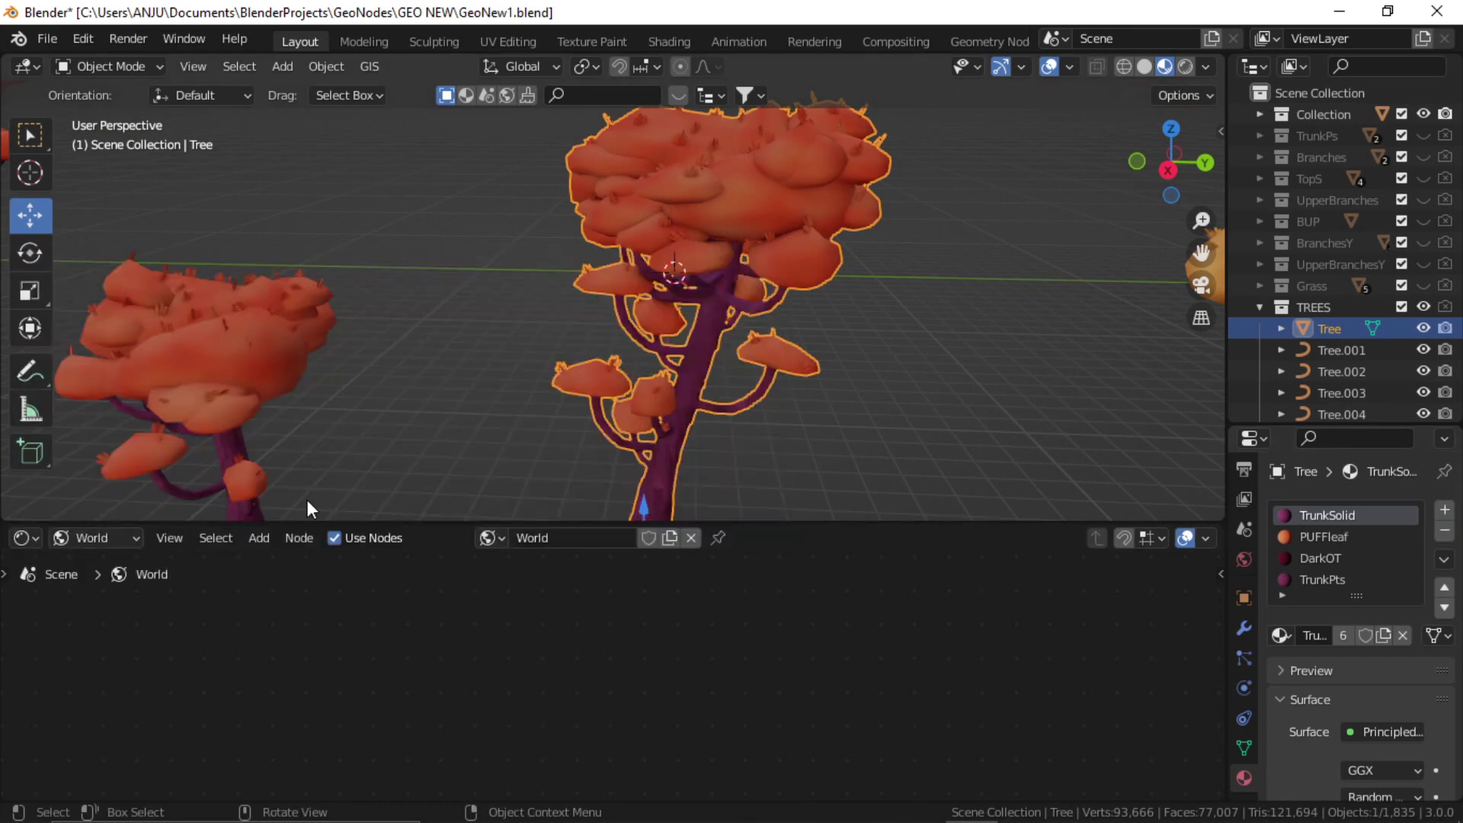
click(1333, 538)
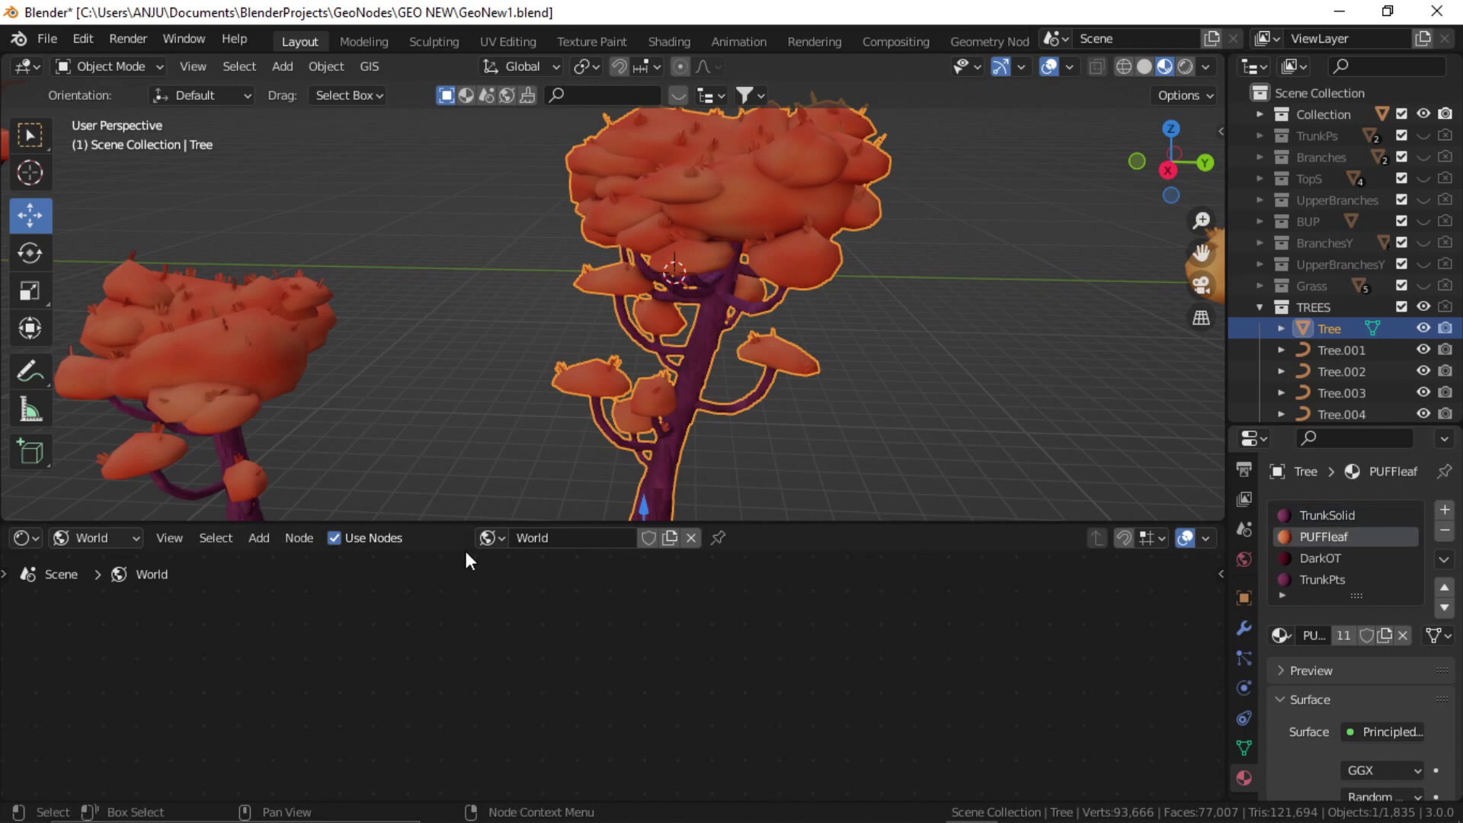
click(488, 538)
click(121, 535)
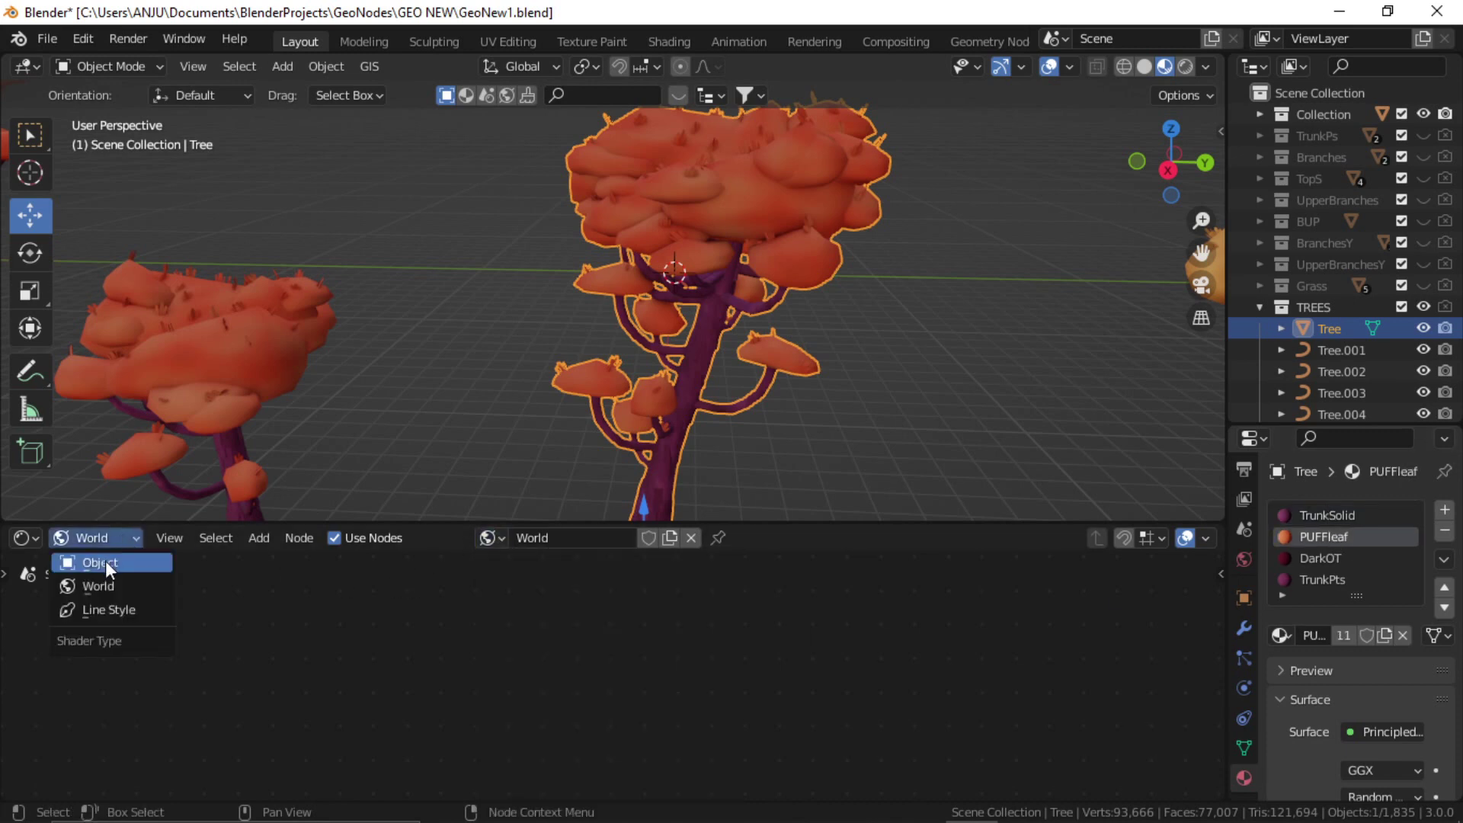
click(116, 565)
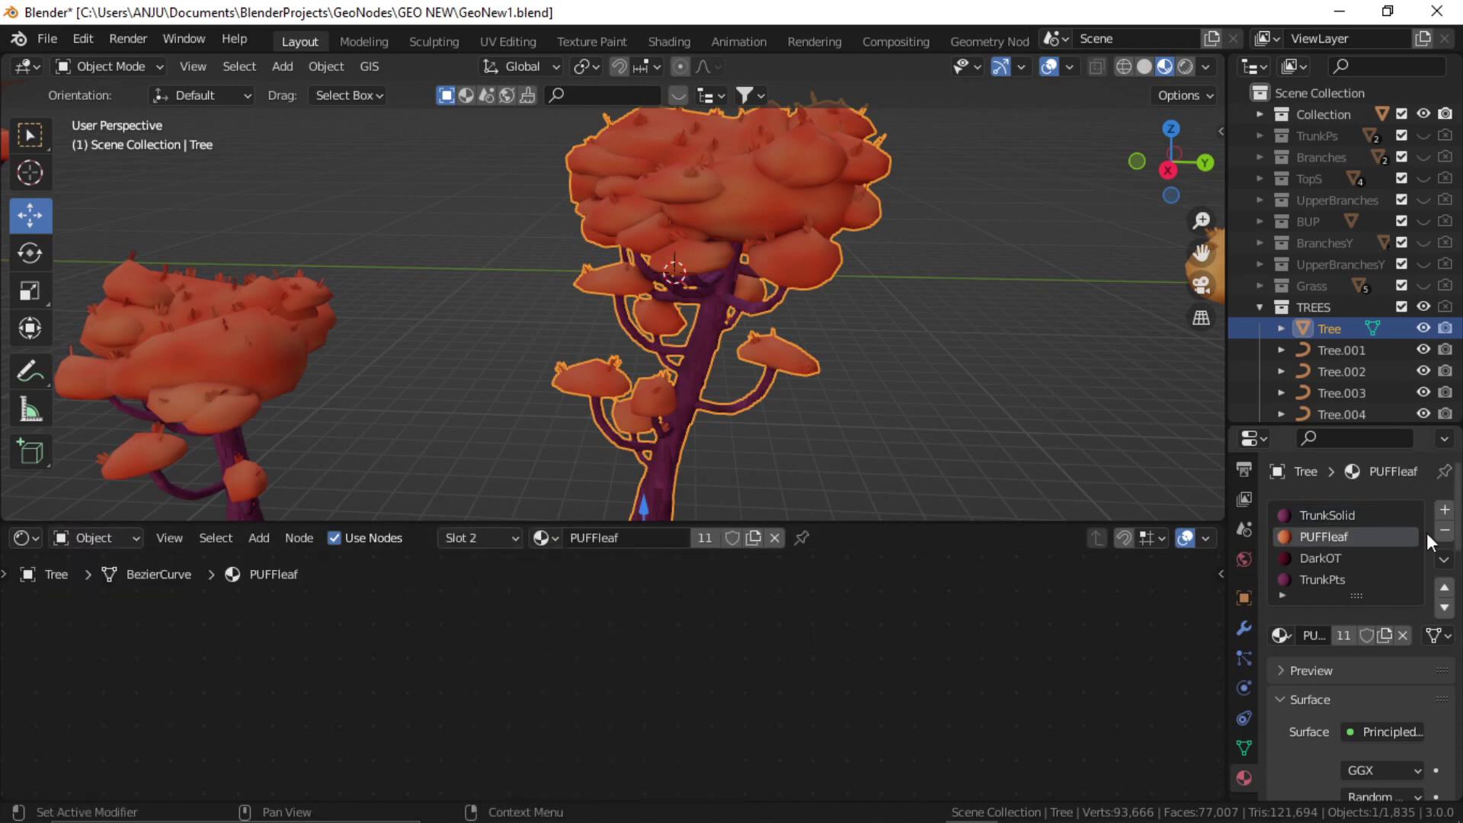
click(1387, 518)
key(Home)
scroll(542, 686, up, 5)
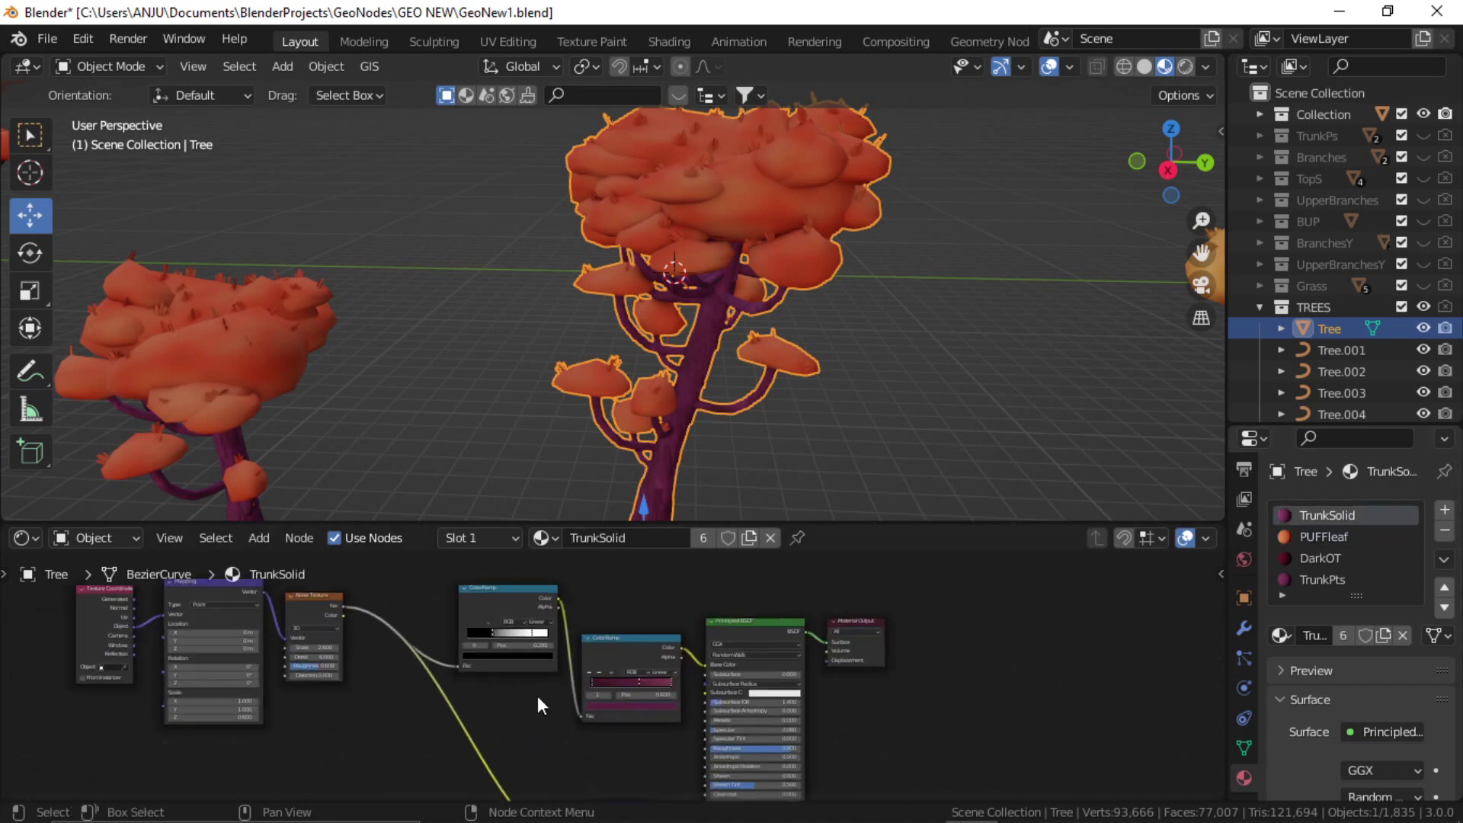
Examine the TrunkSolid noise and color ramp nodes, and compare the converted tree's shading from several angles.
middle_drag(783, 681, 860, 734)
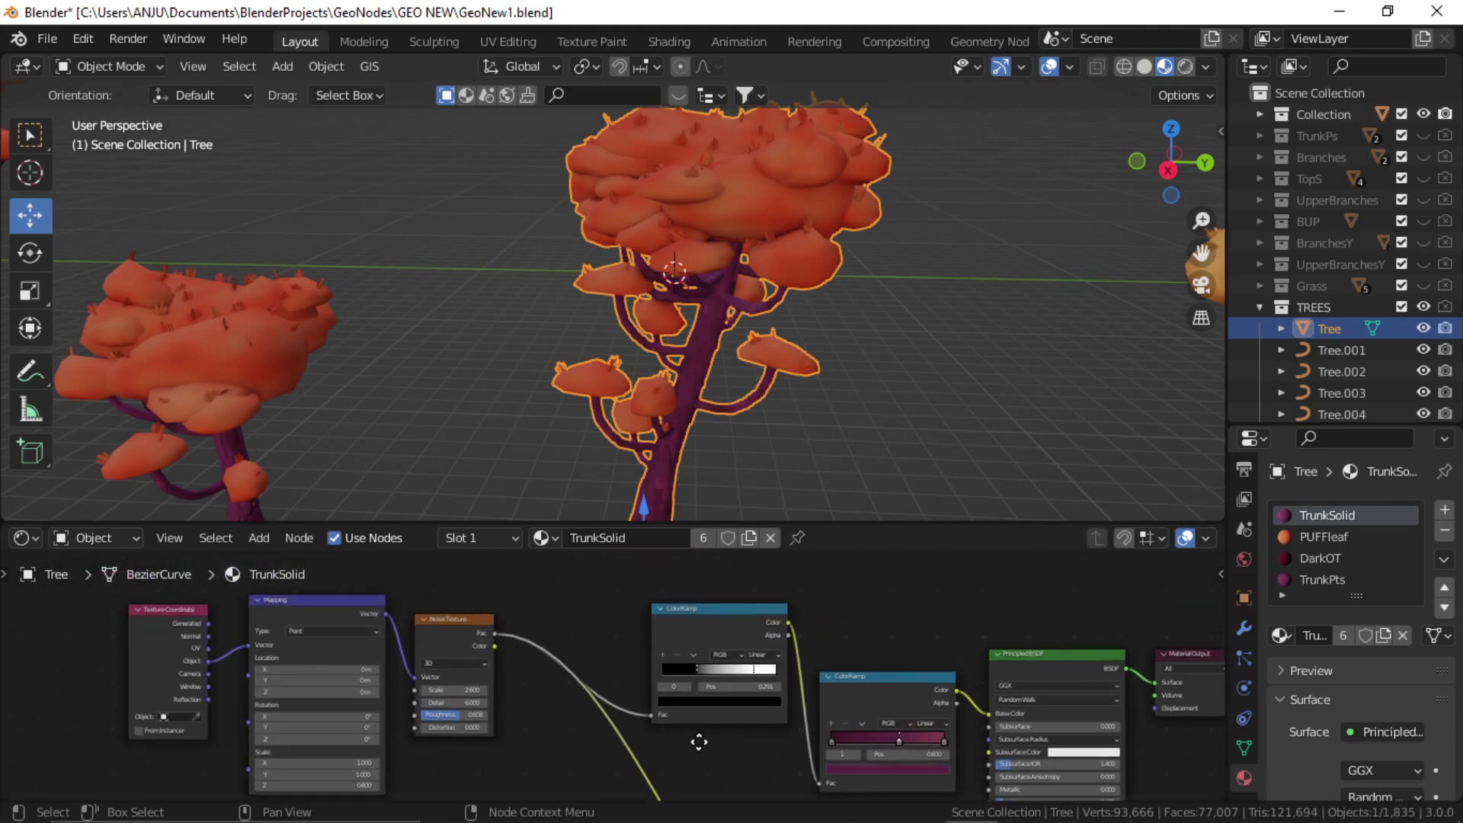
middle_drag(791, 389, 702, 345)
scroll(831, 418, up, 2)
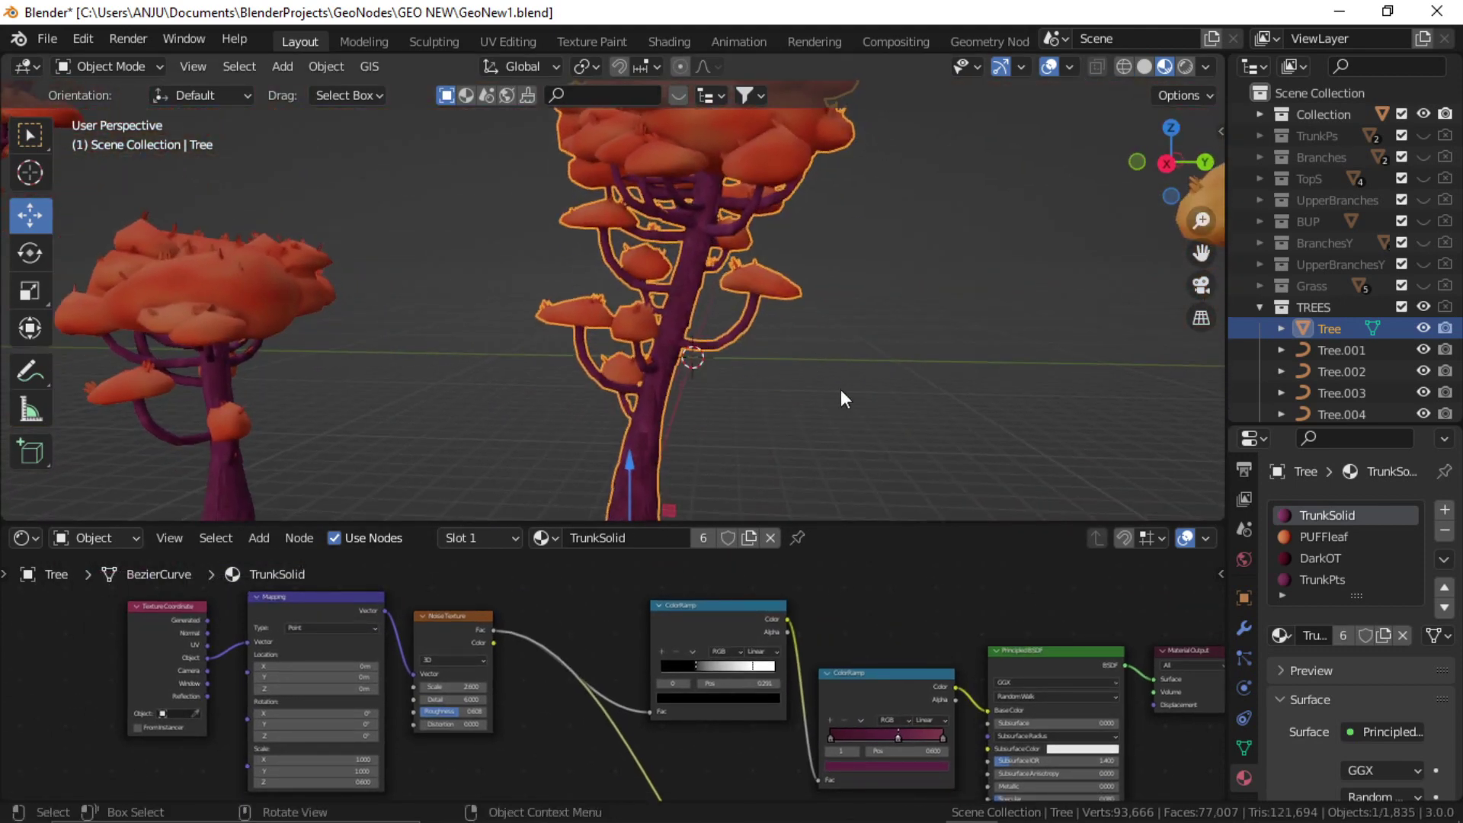
scroll(742, 678, down, 3)
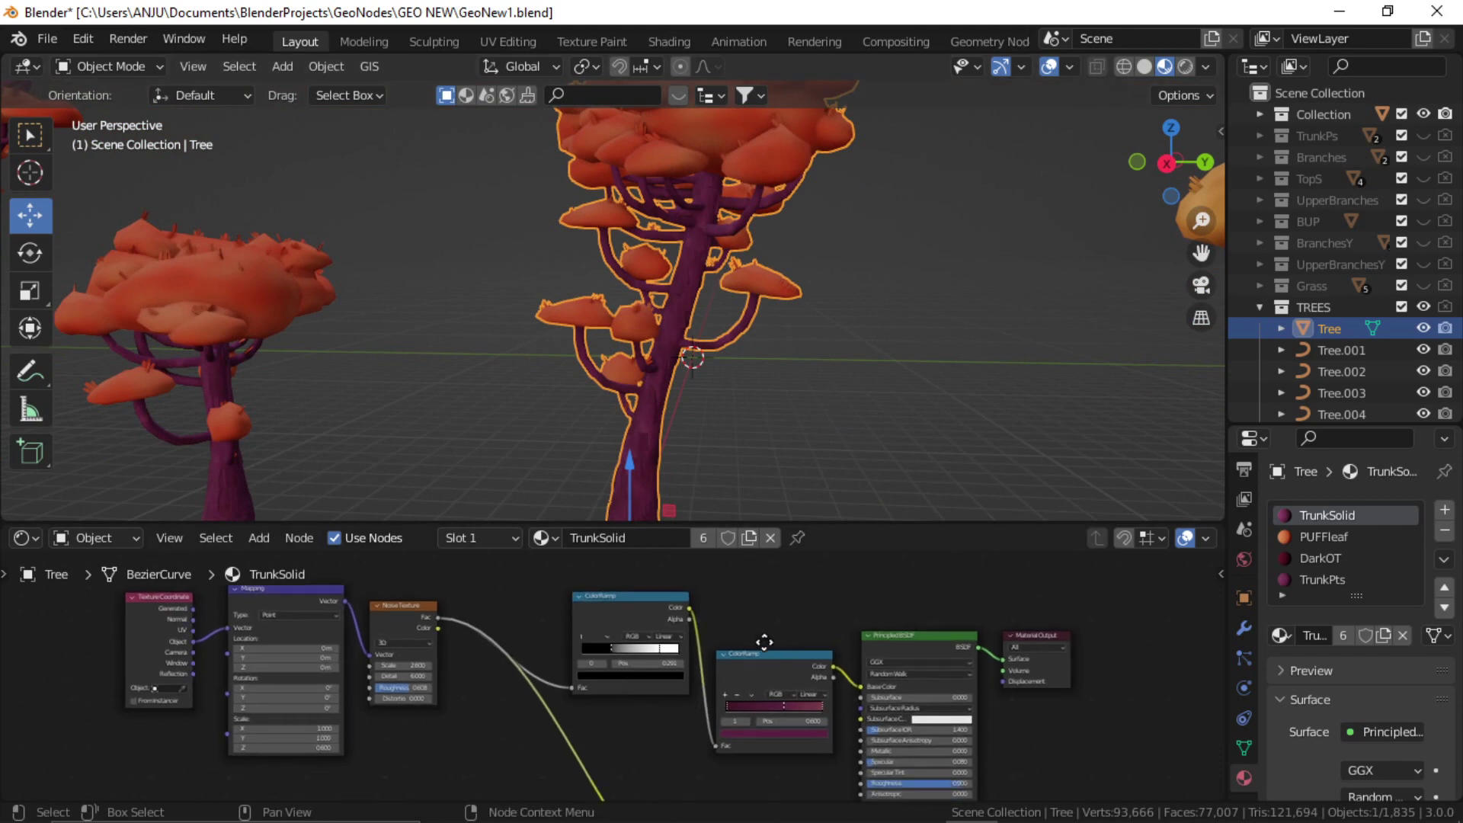
scroll(762, 685, up, 1)
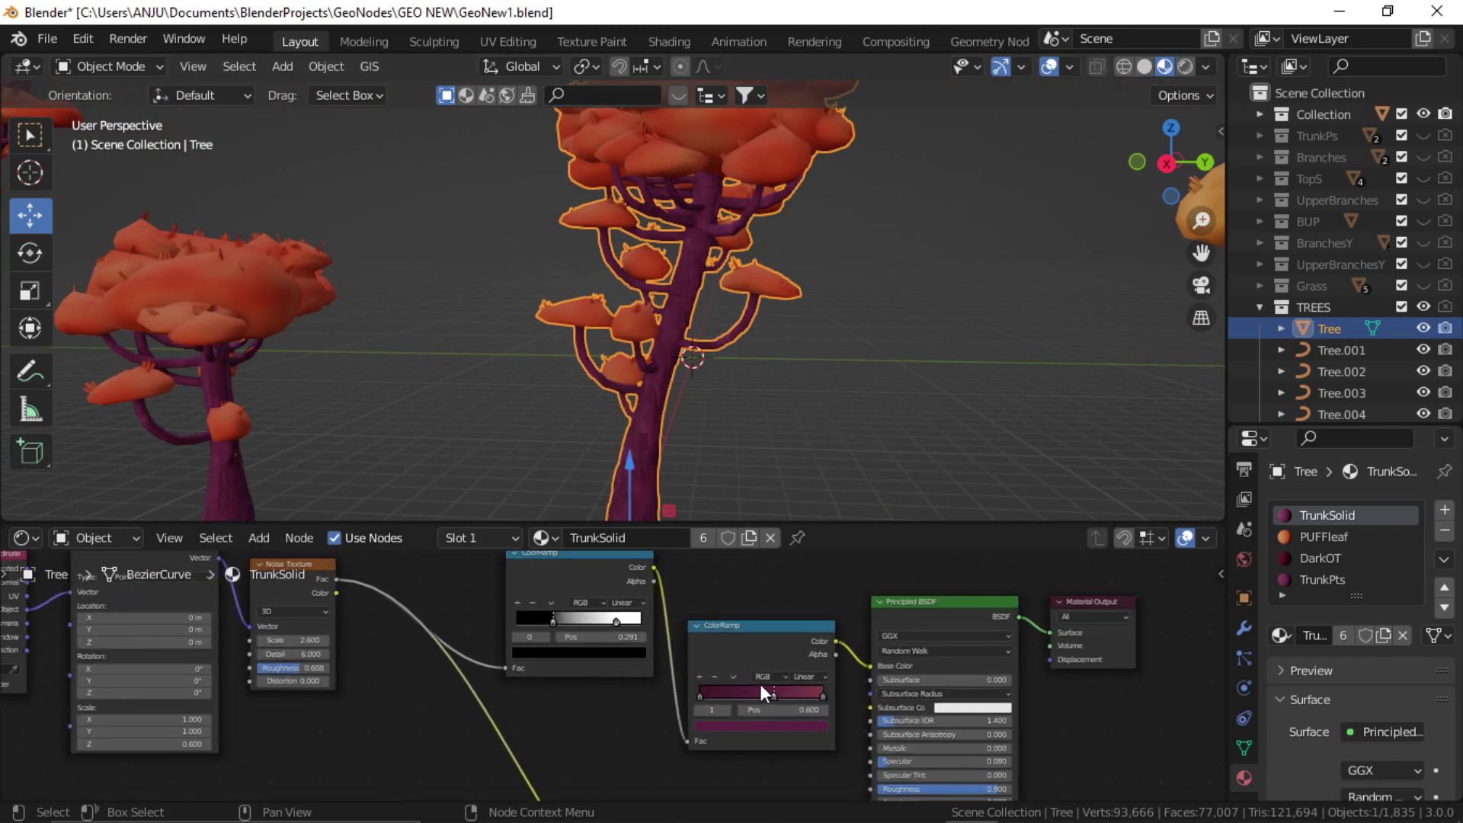
middle_drag(693, 427, 688, 332)
click(279, 373)
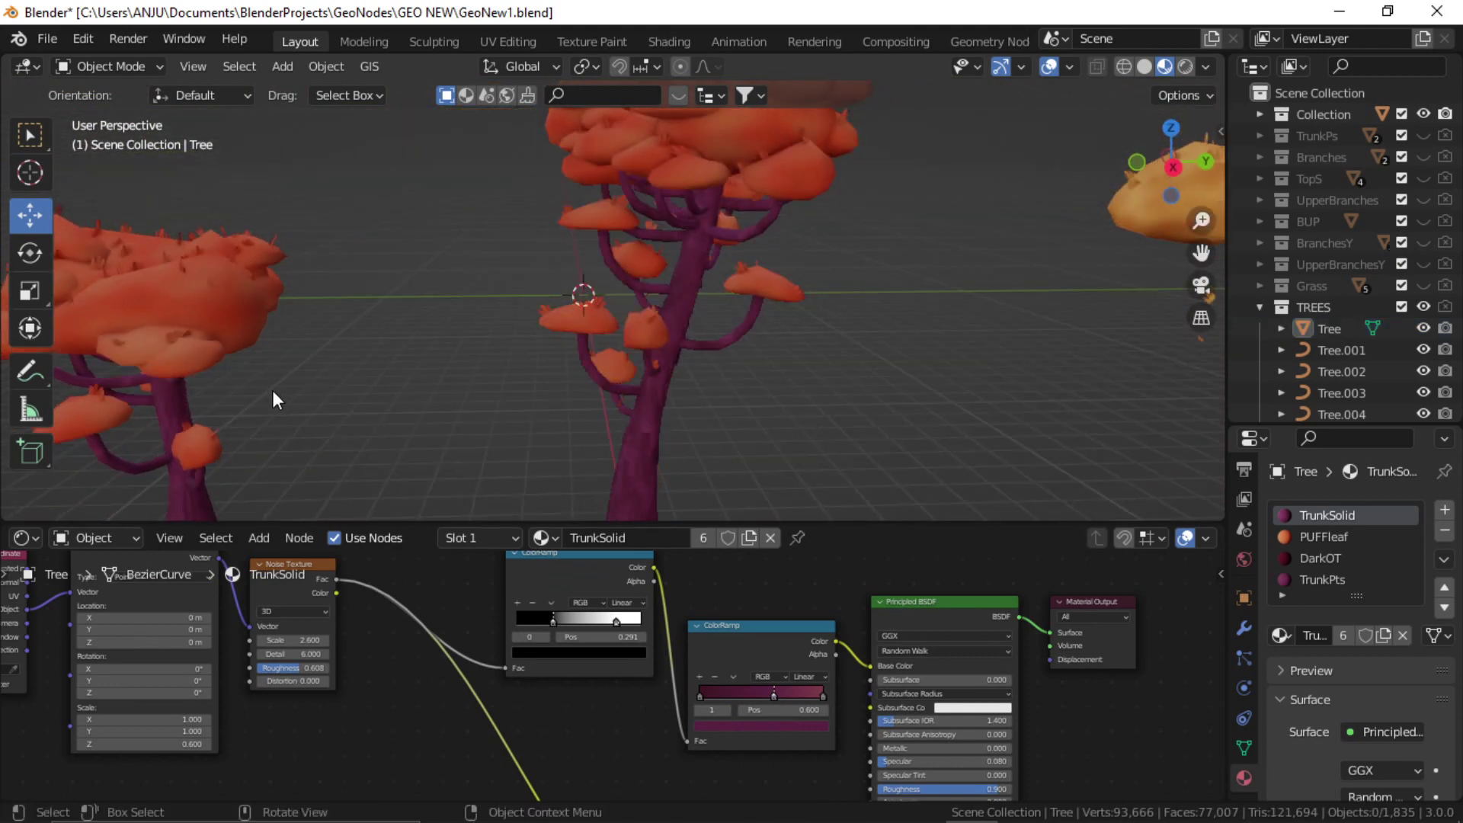
middle_drag(272, 390, 683, 381)
click(589, 345)
middle_drag(590, 345, 634, 353)
click(682, 397)
middle_drag(743, 472, 725, 387)
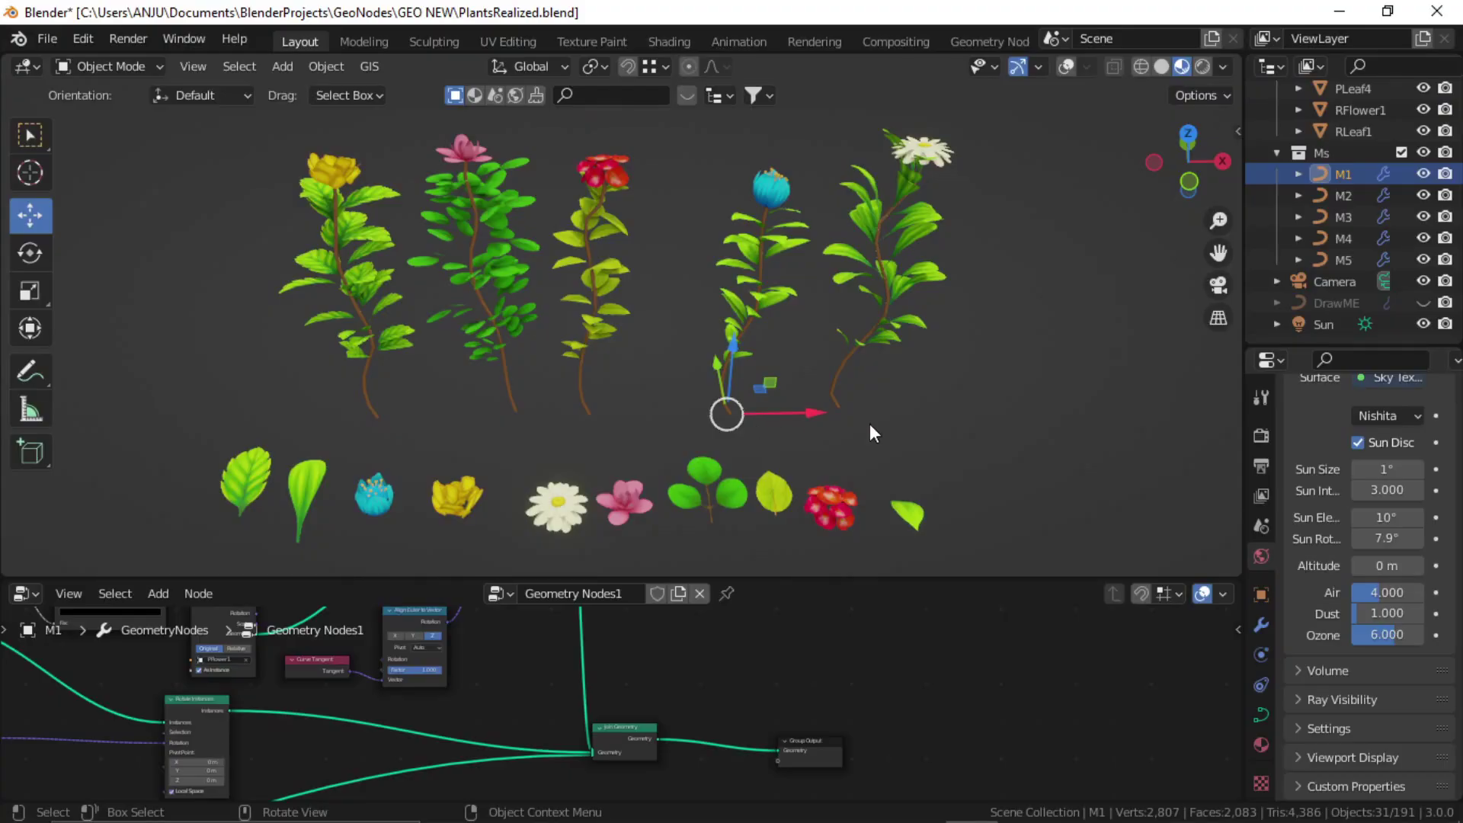
In the PlantsRealized.blend file, select the blue-flowered plant M1 and enlarge the area showing its geometry nodes.
click(956, 434)
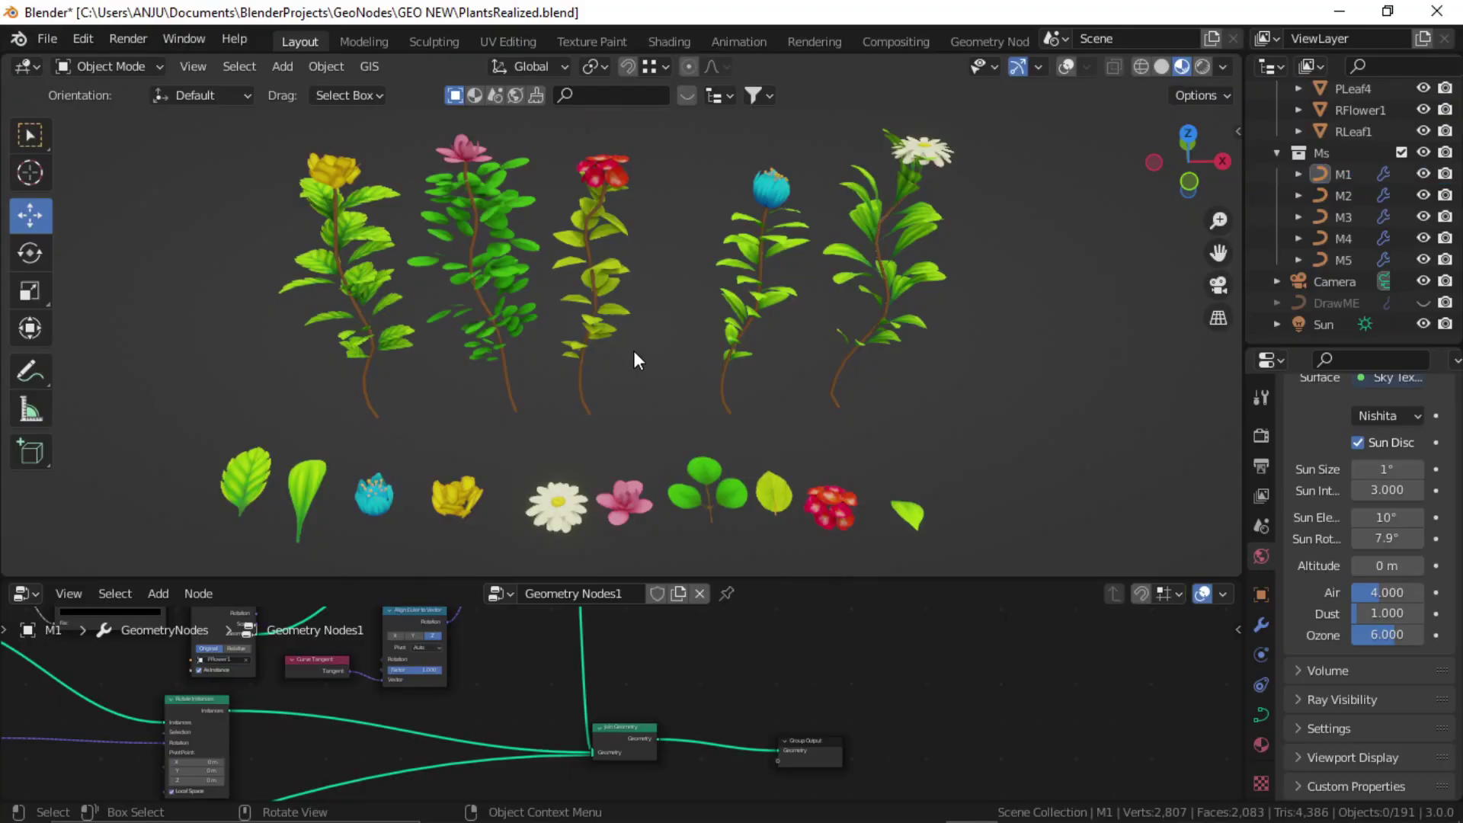
middle_drag(632, 350, 748, 362)
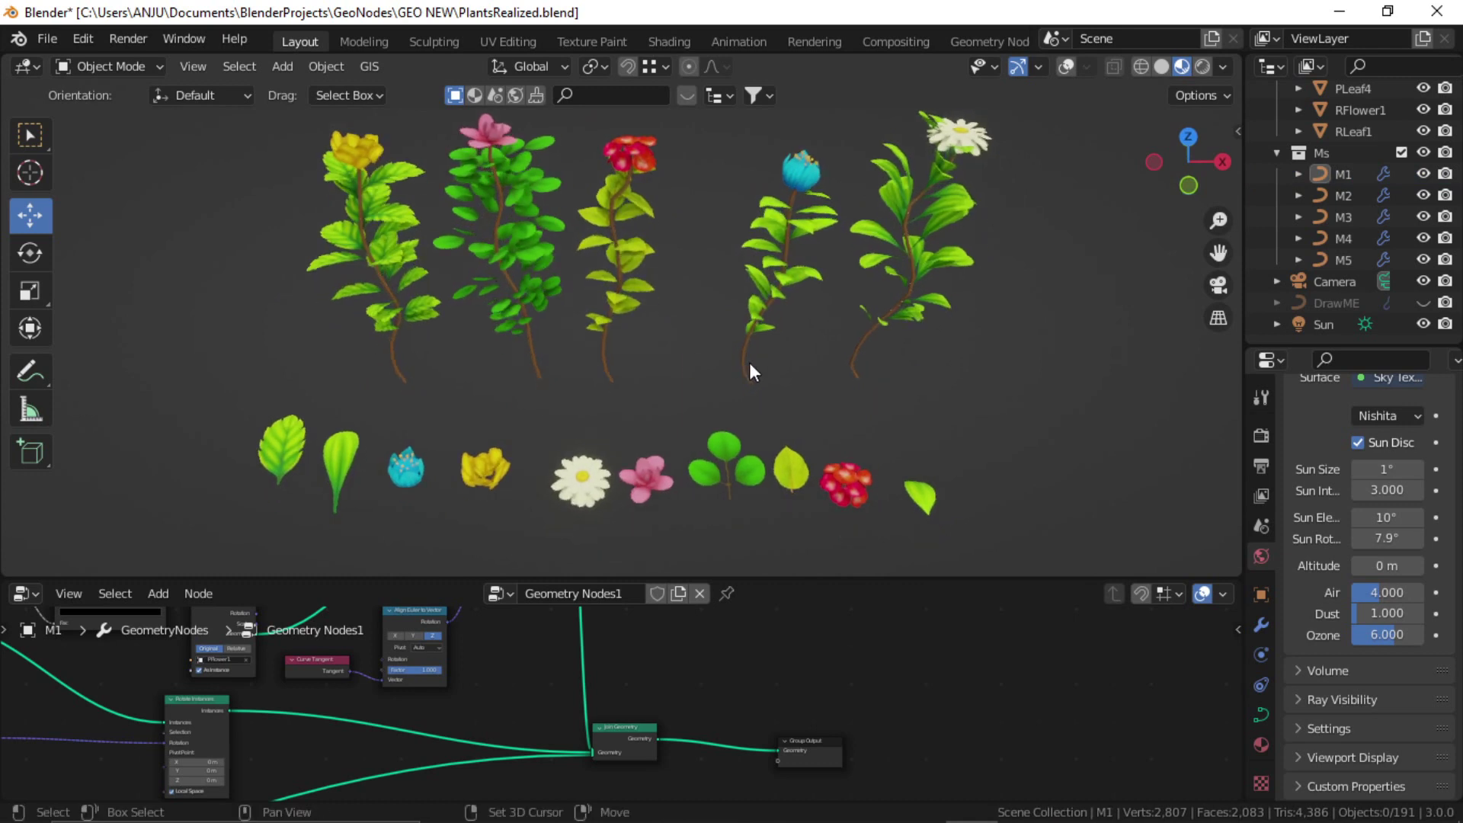
click(791, 279)
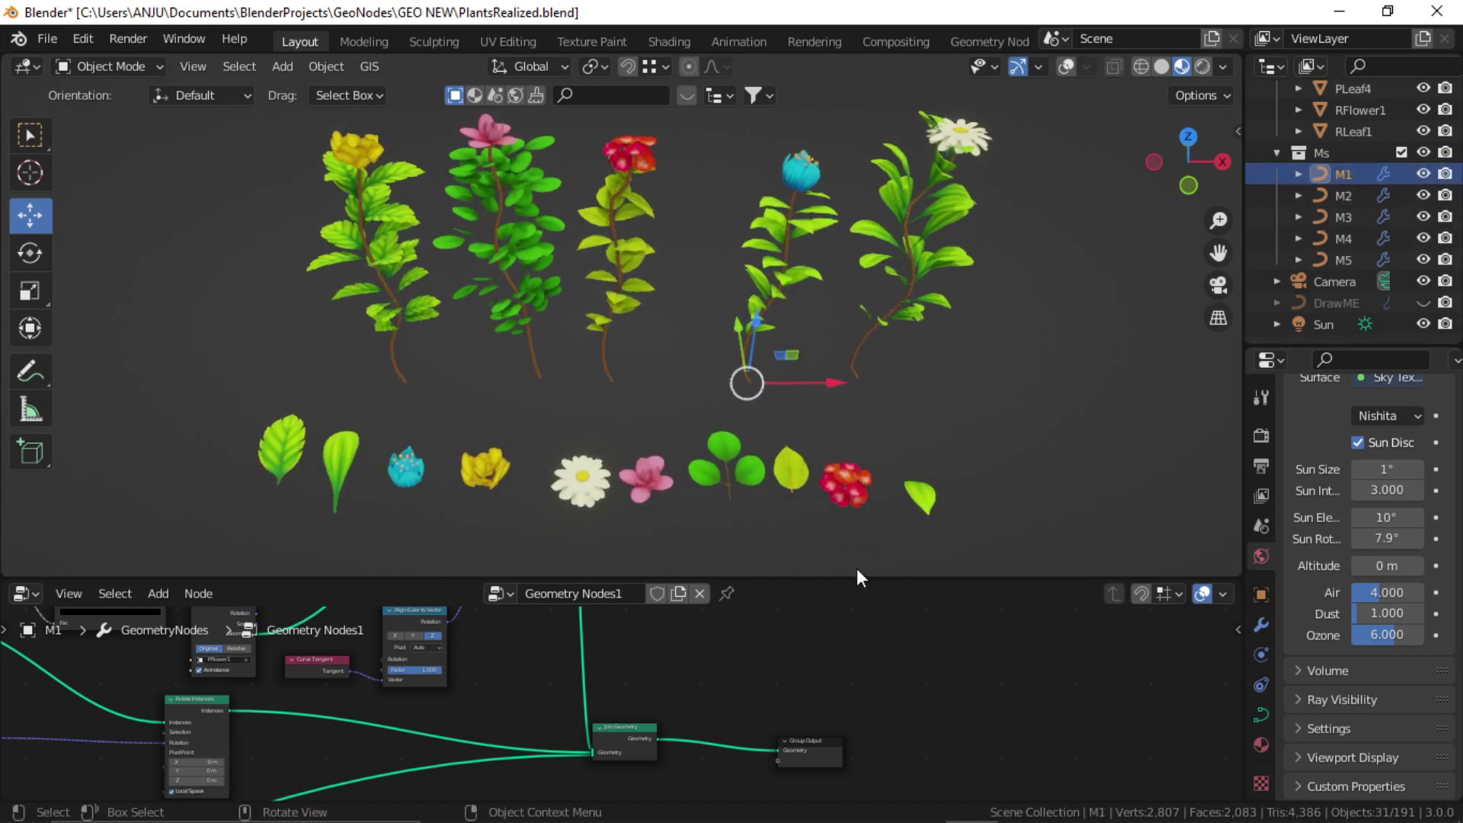
drag(856, 579, 859, 402)
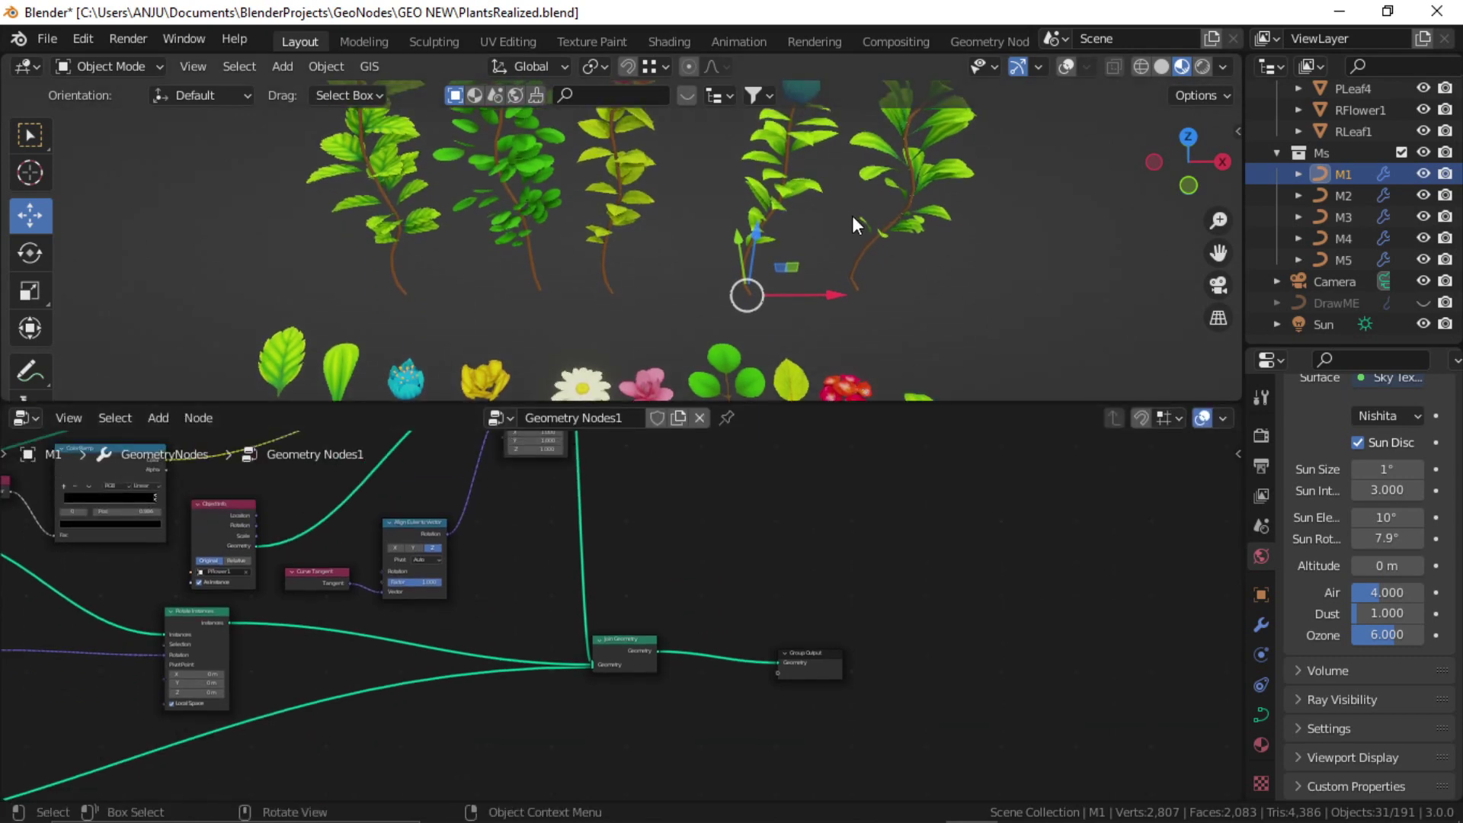
middle_drag(842, 257, 847, 267)
shift+middle_drag(663, 331, 693, 297)
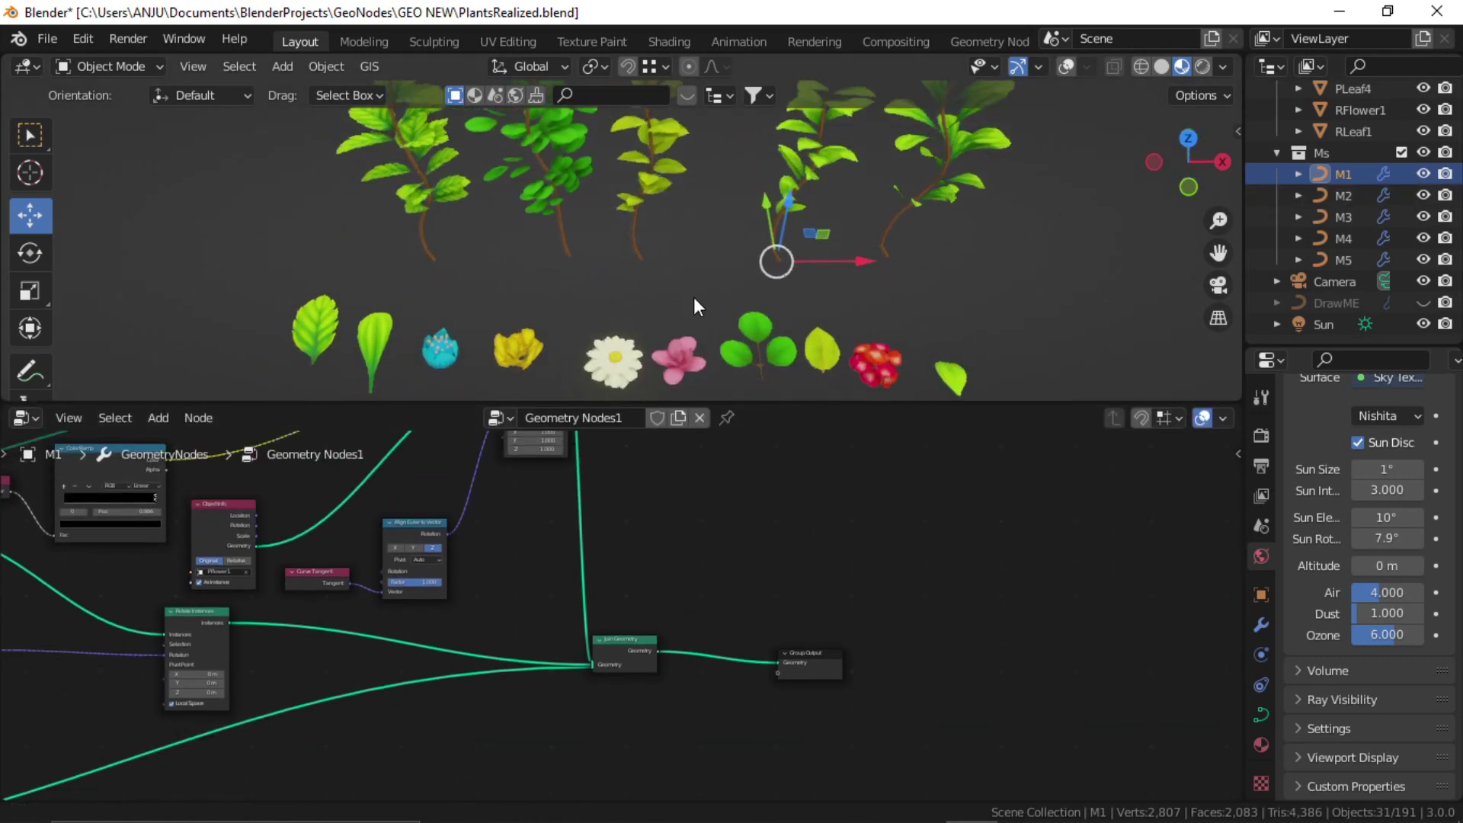
Select individual source leaves and flowers in front of the plants to check which separate objects they are built from.
click(312, 335)
click(379, 332)
click(453, 344)
click(614, 356)
click(349, 335)
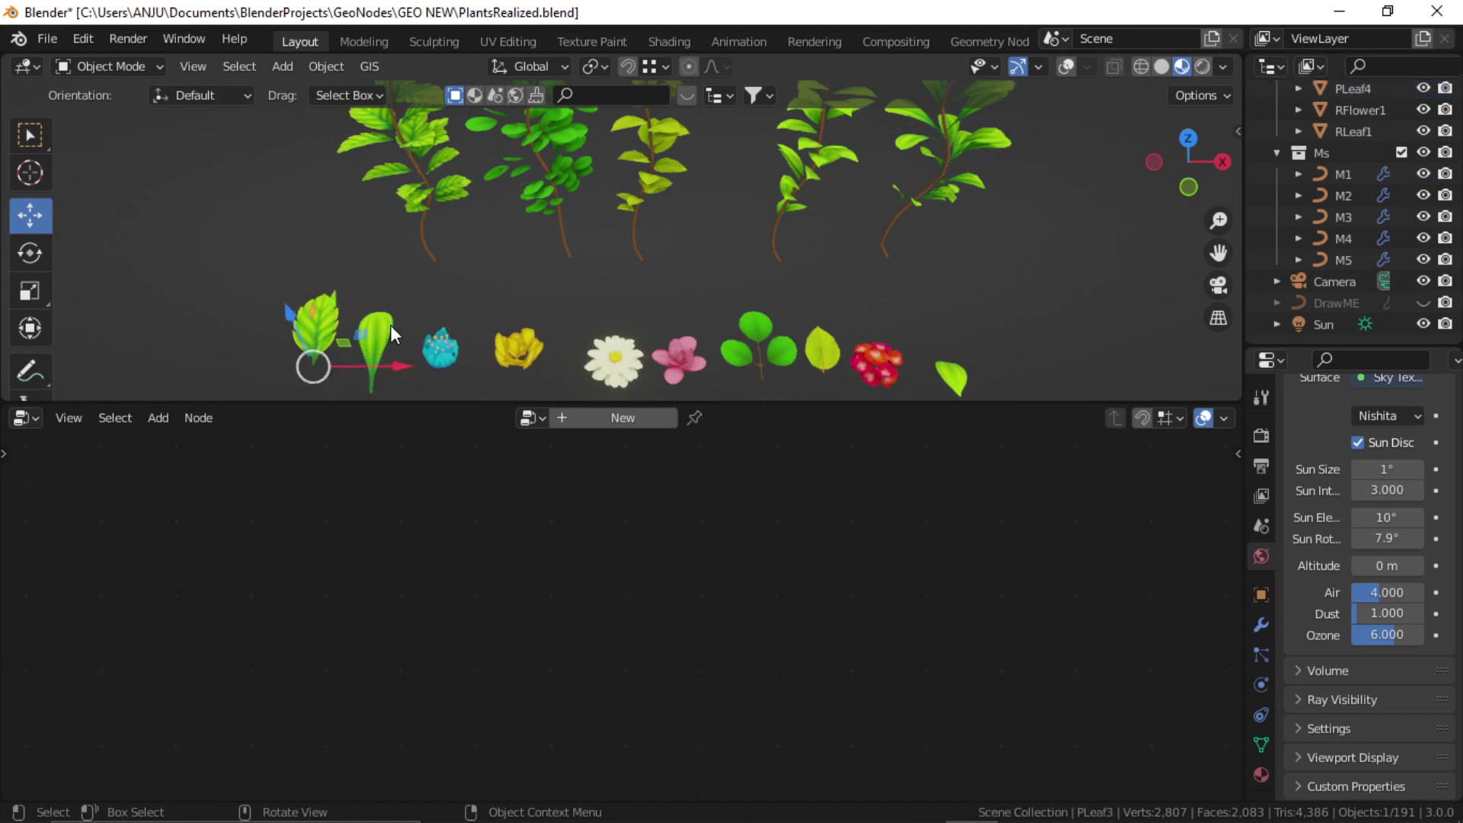
click(387, 329)
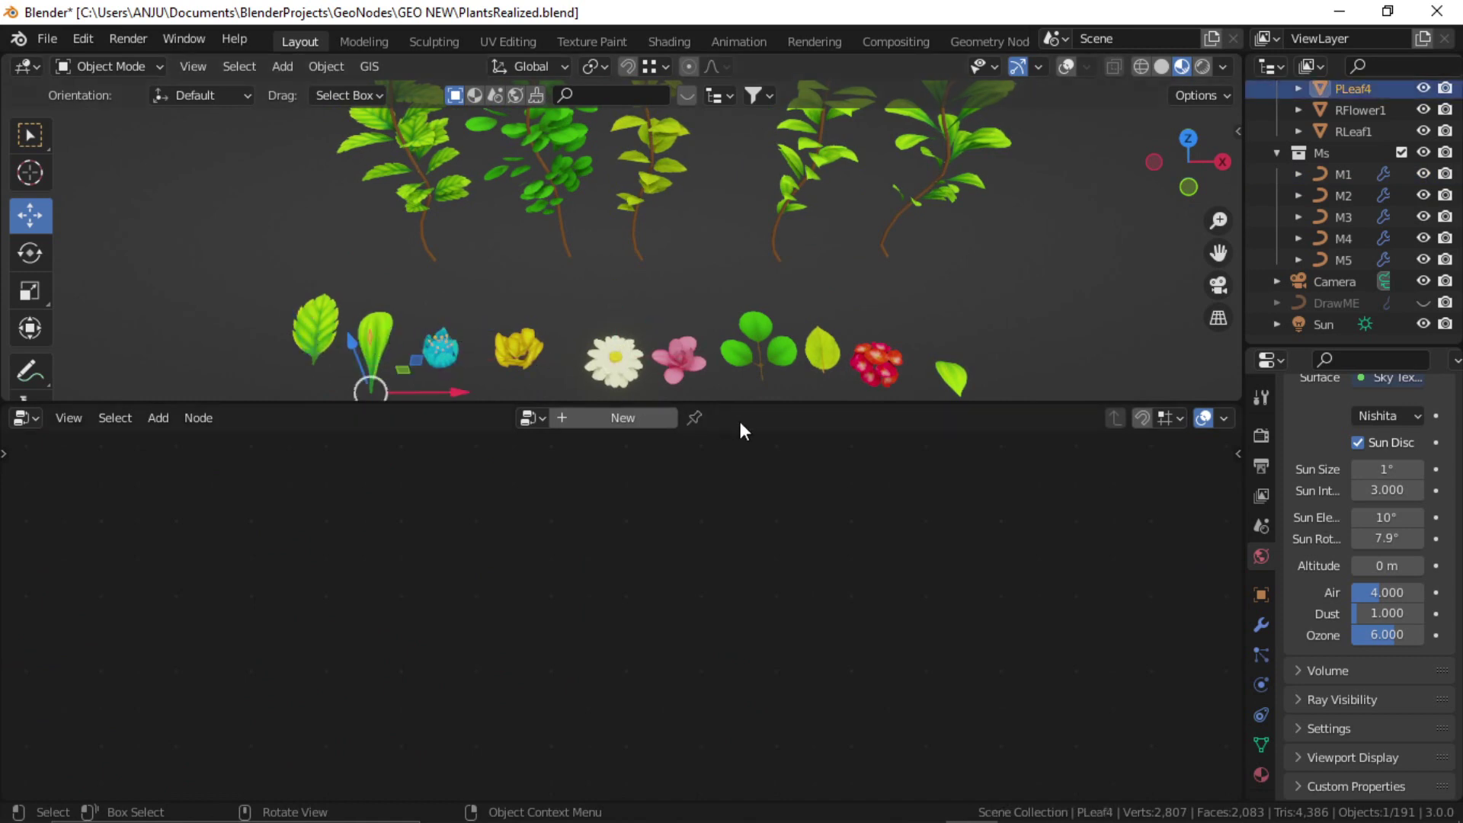
Try inserting a Realize Instances node between Join Geometry and Group Output in the blue-flowered plant M1's node tree.
click(816, 157)
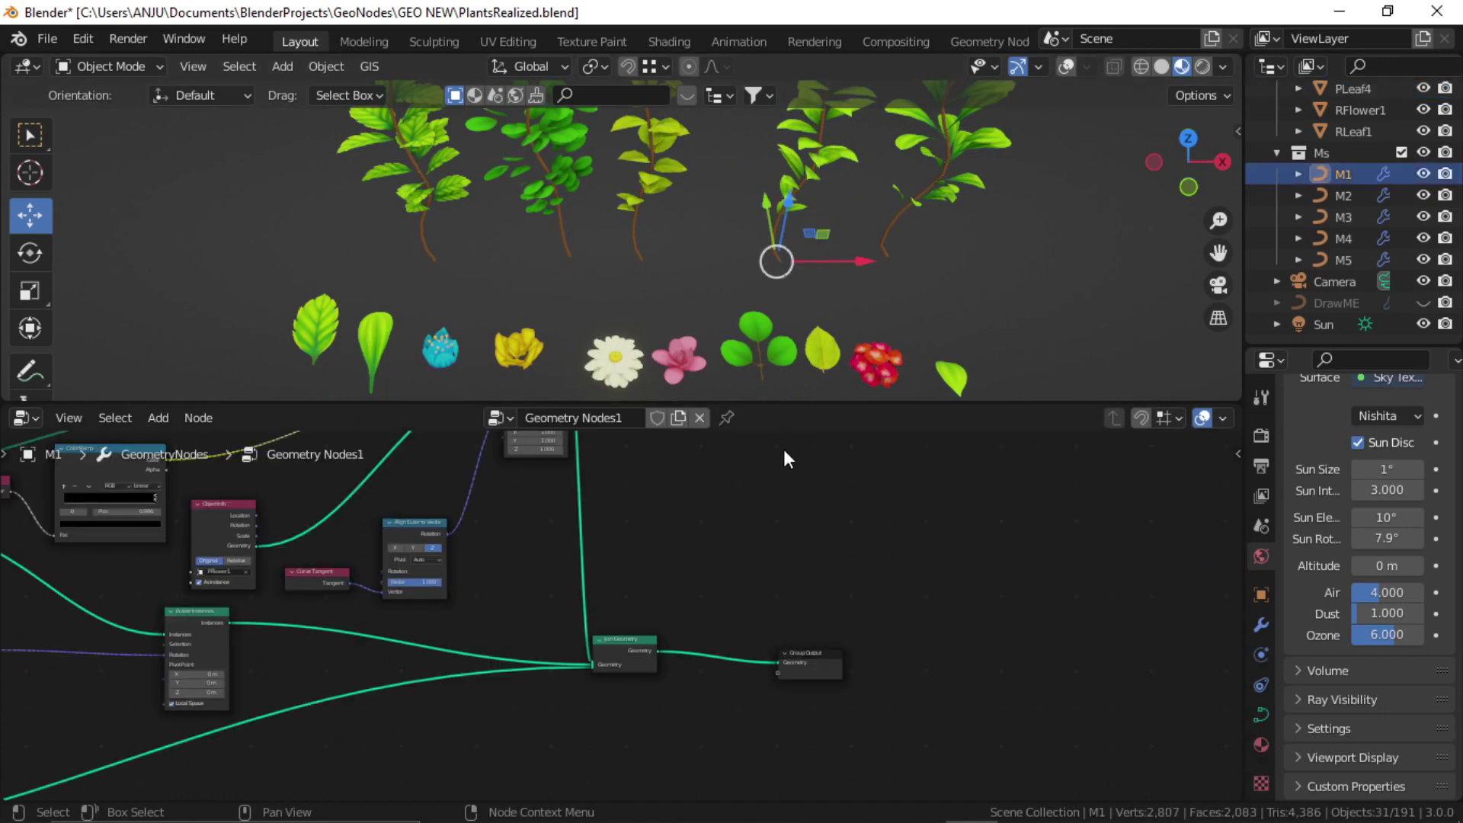
key(shift+a)
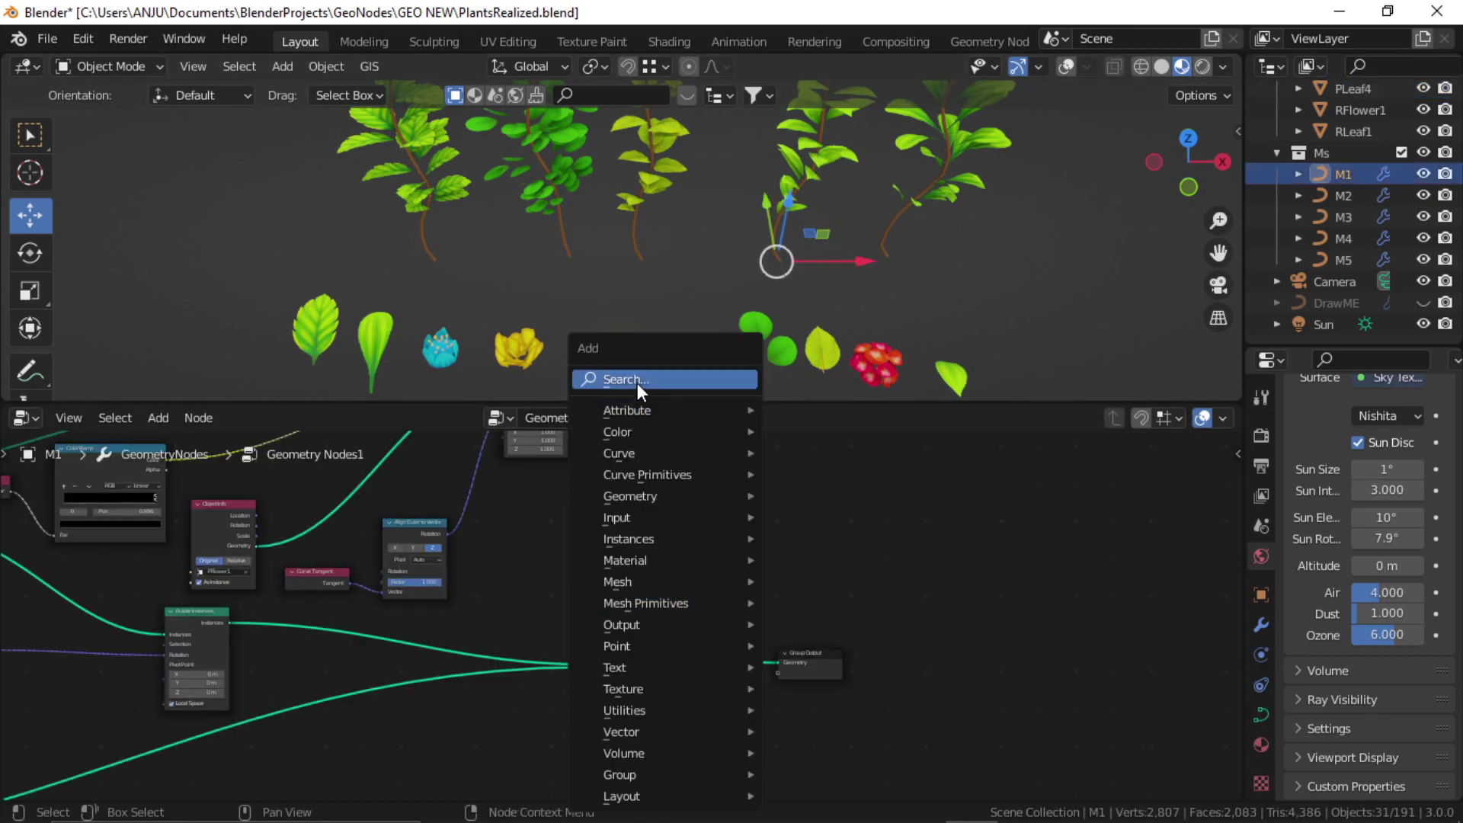
click(637, 382)
text(reali)
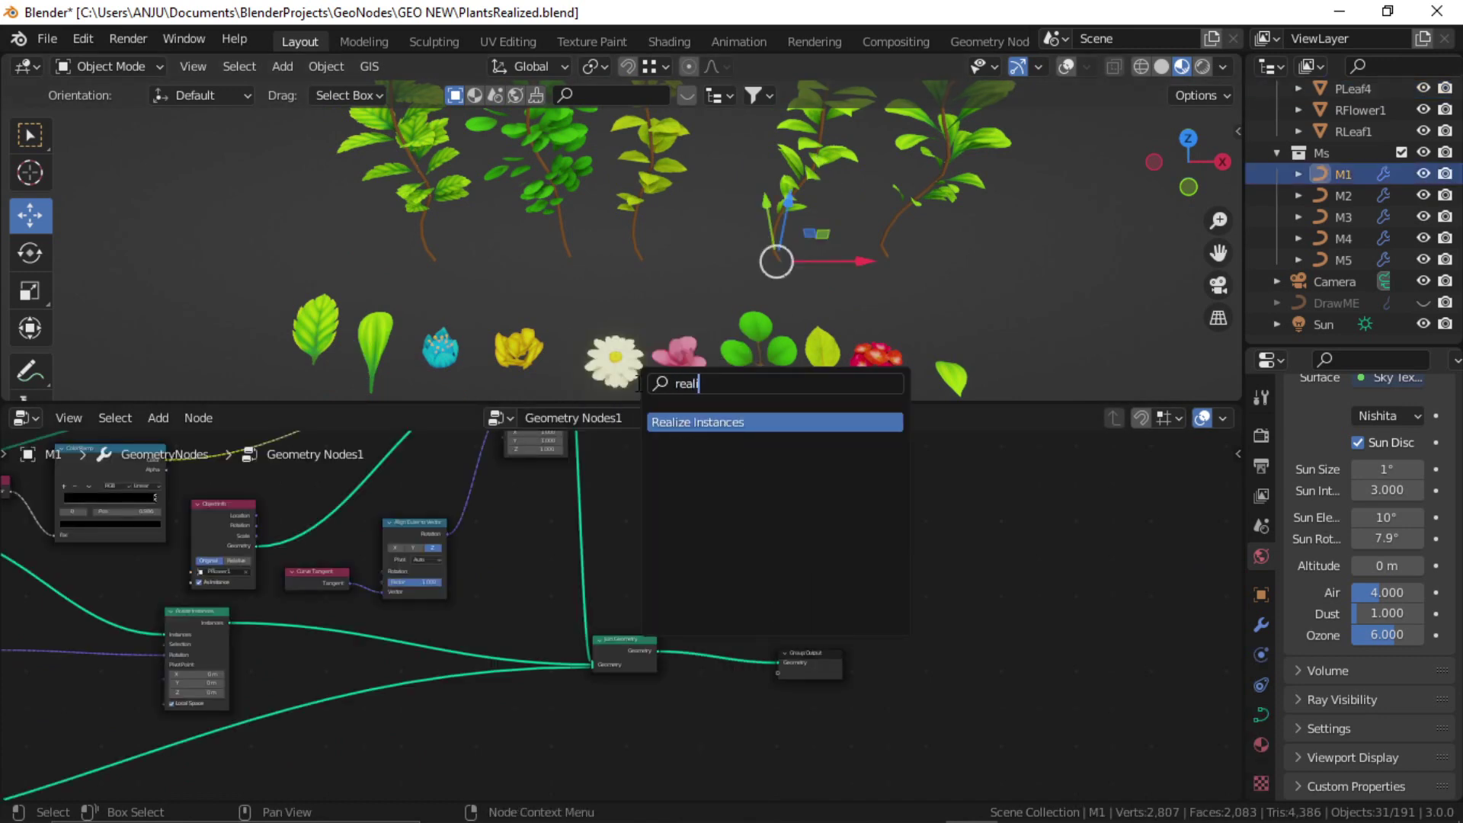
key(Return)
click(728, 655)
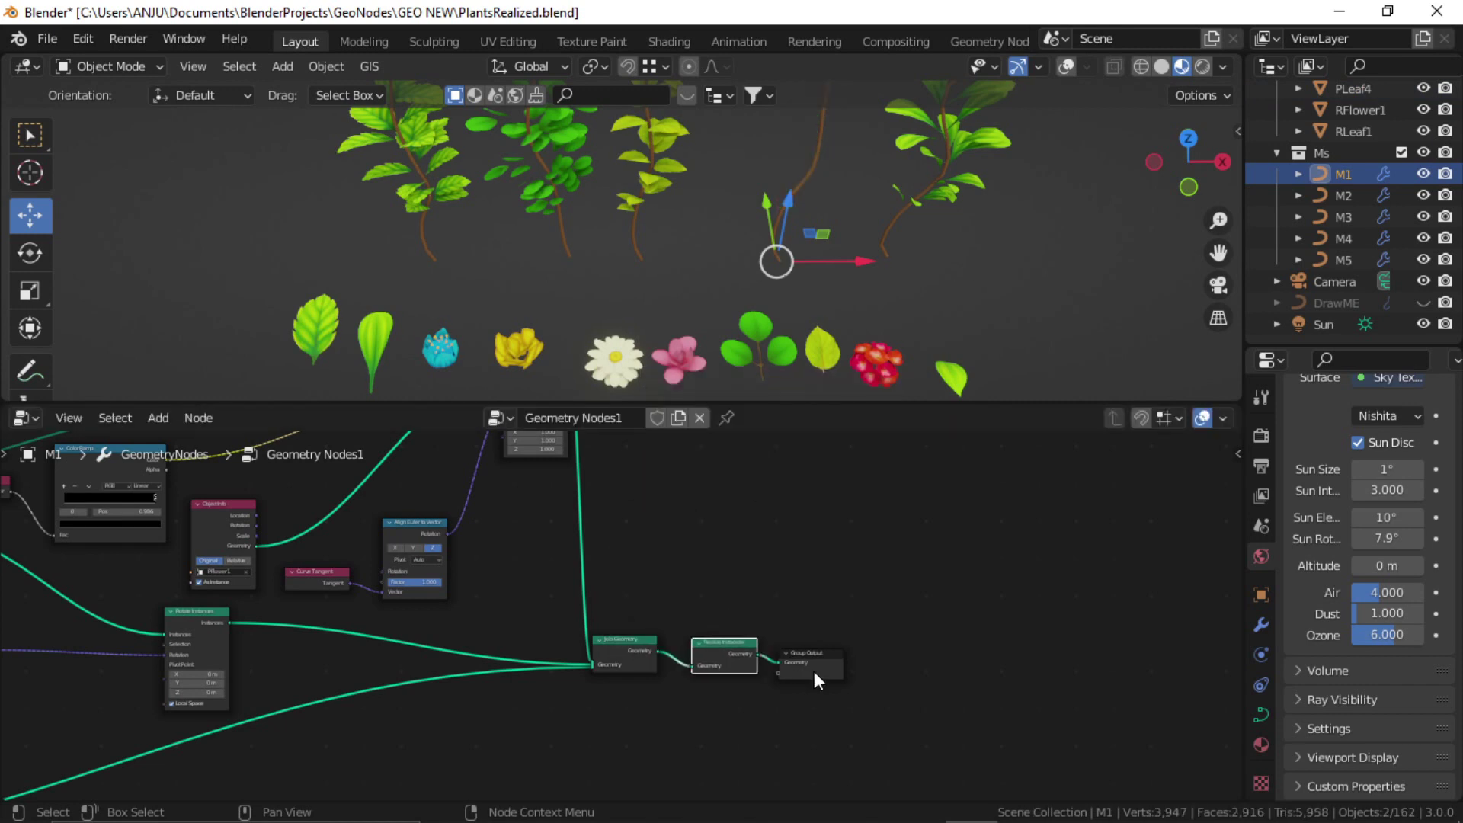
Check the M1 plant's geometry, and delete the Realize Instances node from its node tree.
shift+middle_drag(805, 228, 726, 303)
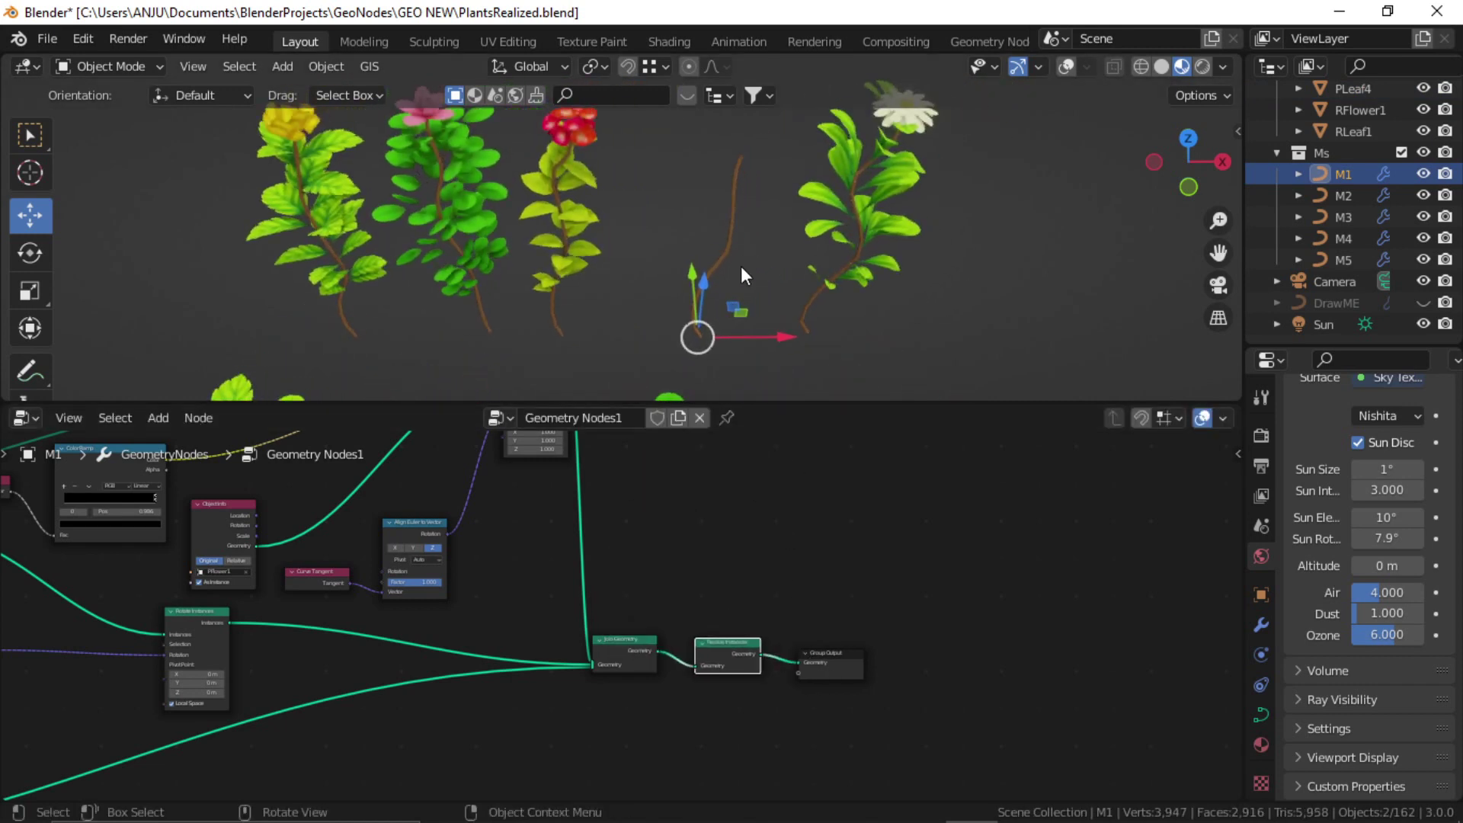
click(976, 300)
click(733, 231)
middle_drag(776, 280, 729, 216)
scroll(735, 619, up, 2)
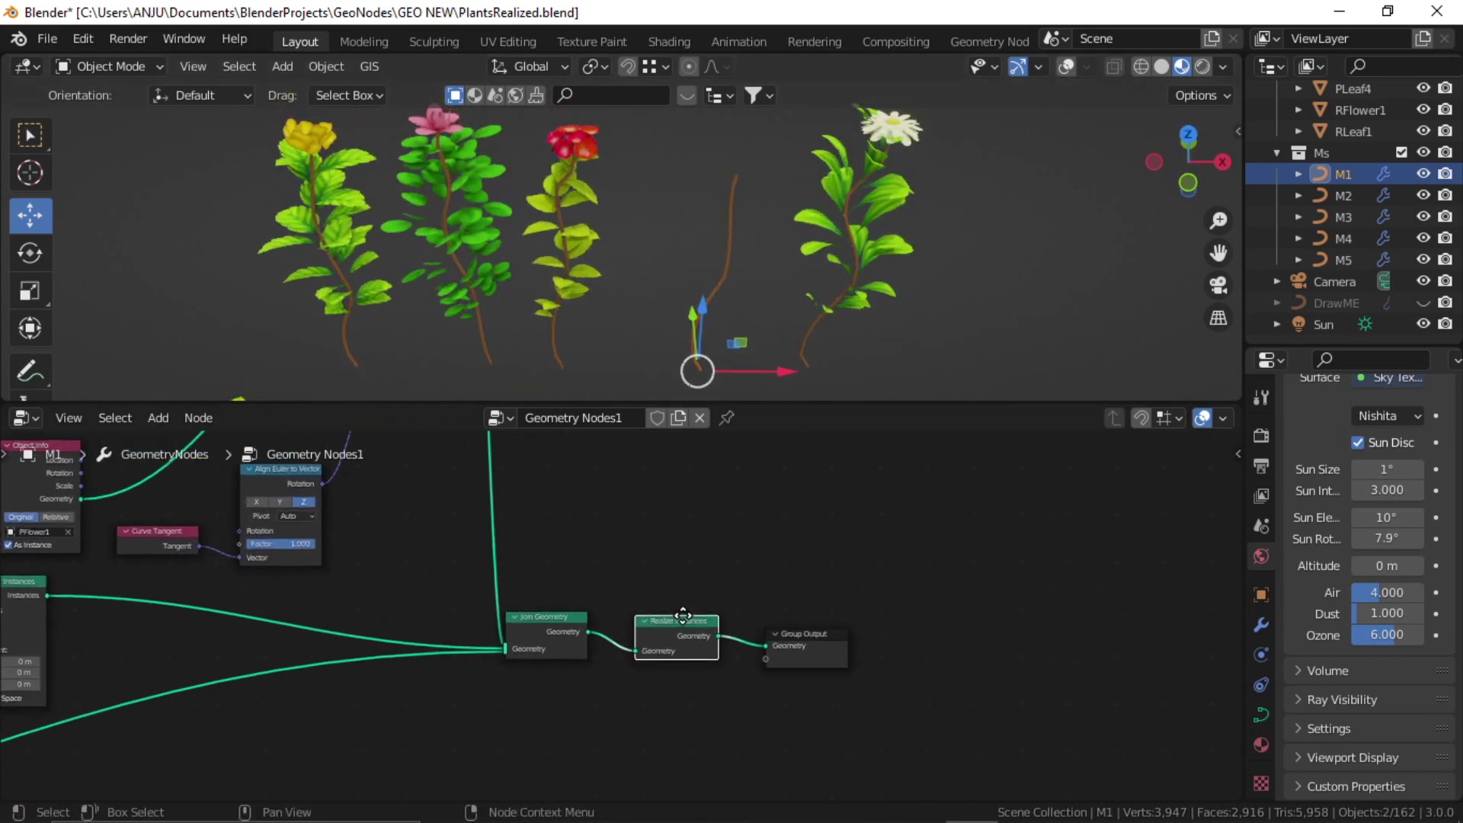
alt+drag(688, 628, 701, 556)
key(x)
Look over M1's whole geometry node tree and compare the plant with the other flowering plants.
scroll(632, 568, down, 6)
middle_drag(581, 552, 727, 598)
middle_drag(685, 249, 622, 248)
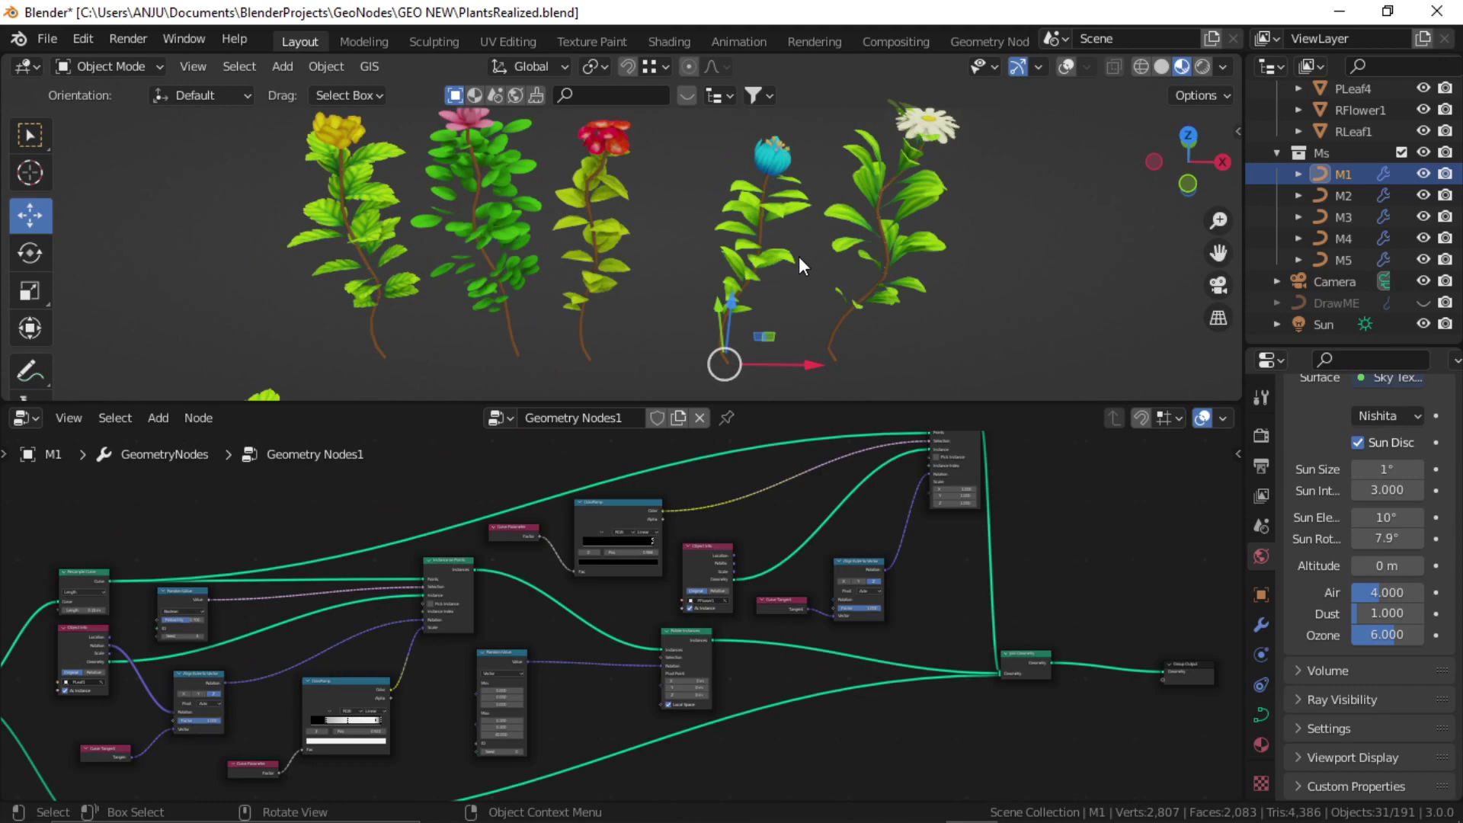
middle_drag(798, 256, 759, 237)
middle_drag(751, 242, 708, 230)
click(731, 253)
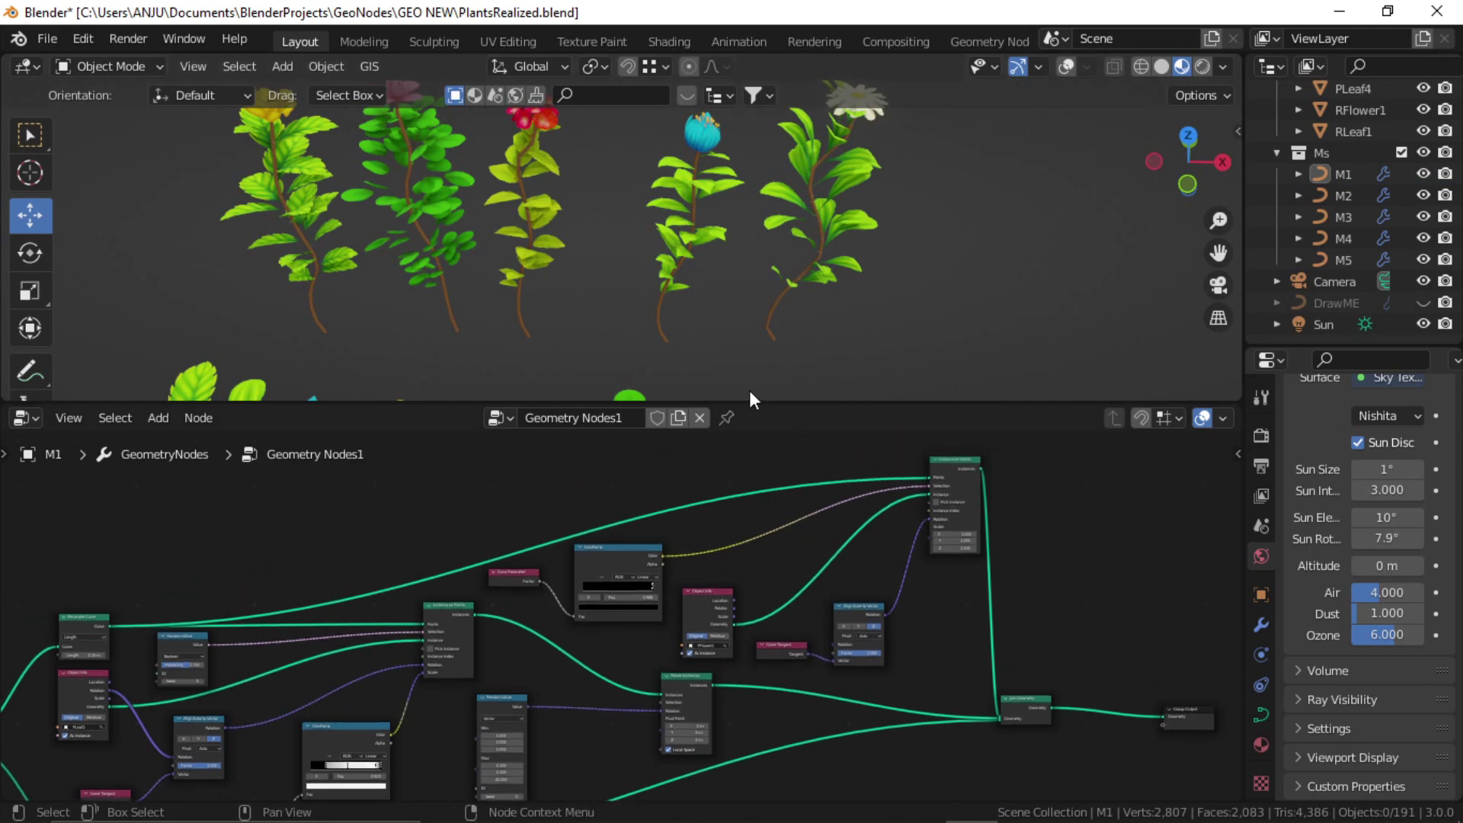
click(691, 232)
Compare the As Instance option on the flower Object Info nodes of plants M1 and M5.
middle_drag(521, 606, 670, 606)
scroll(670, 600, up, 6)
middle_drag(766, 633, 559, 658)
middle_drag(897, 538, 818, 512)
middle_drag(781, 568, 830, 520)
scroll(712, 573, up, 3)
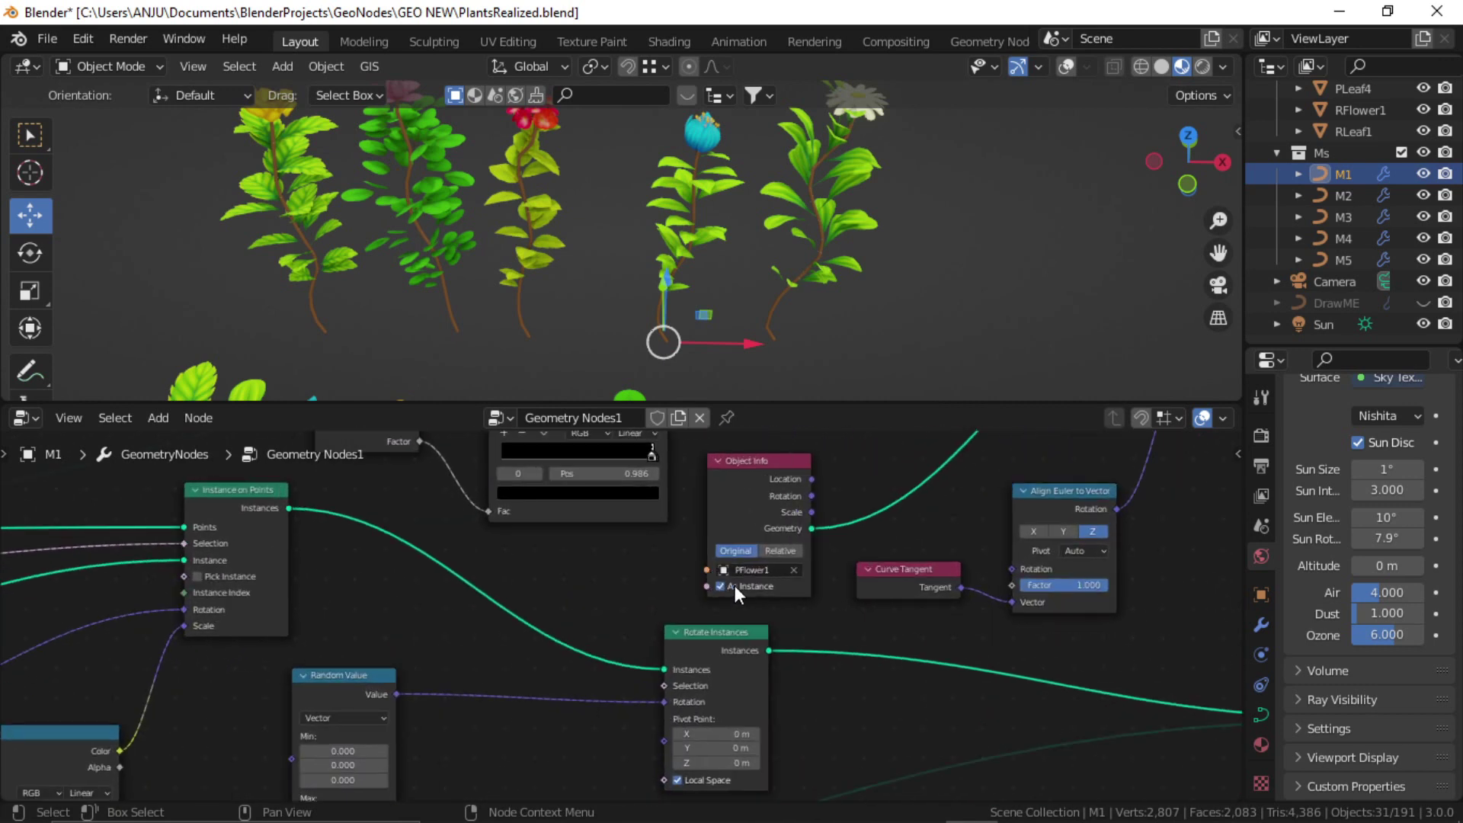
middle_drag(787, 509, 744, 542)
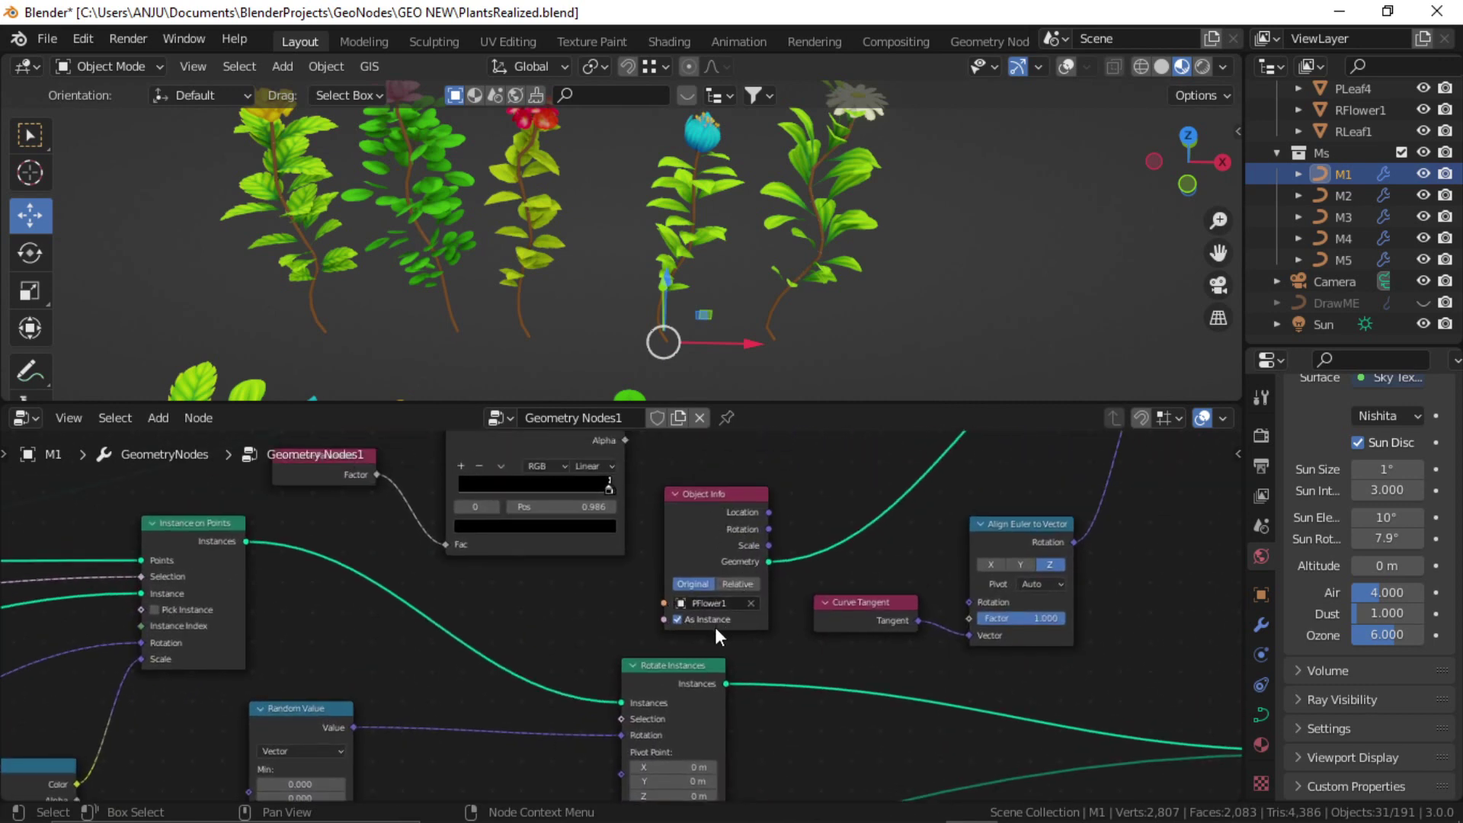
scroll(714, 628, up, 1)
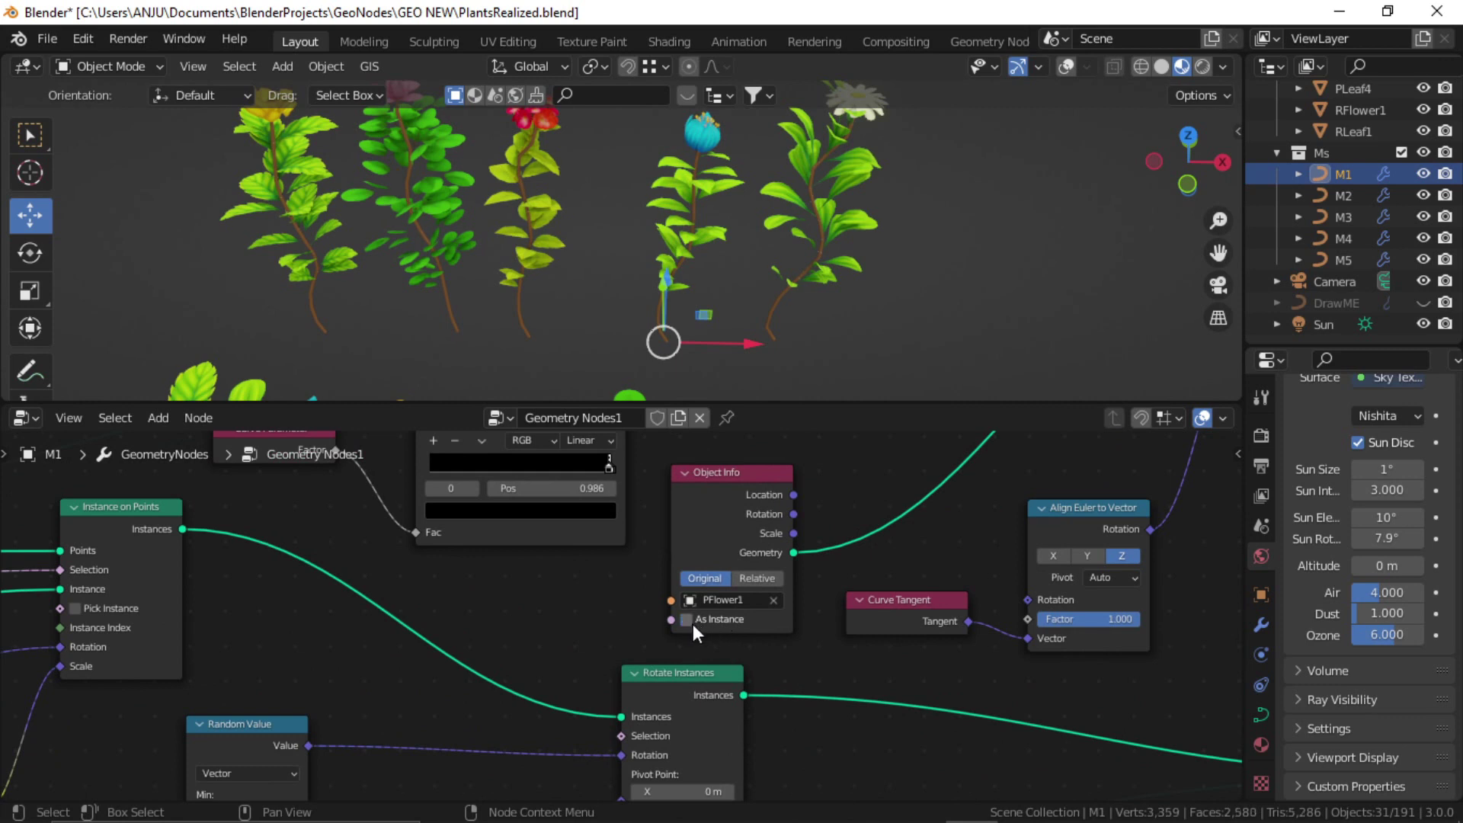
click(816, 224)
middle_drag(798, 477, 754, 531)
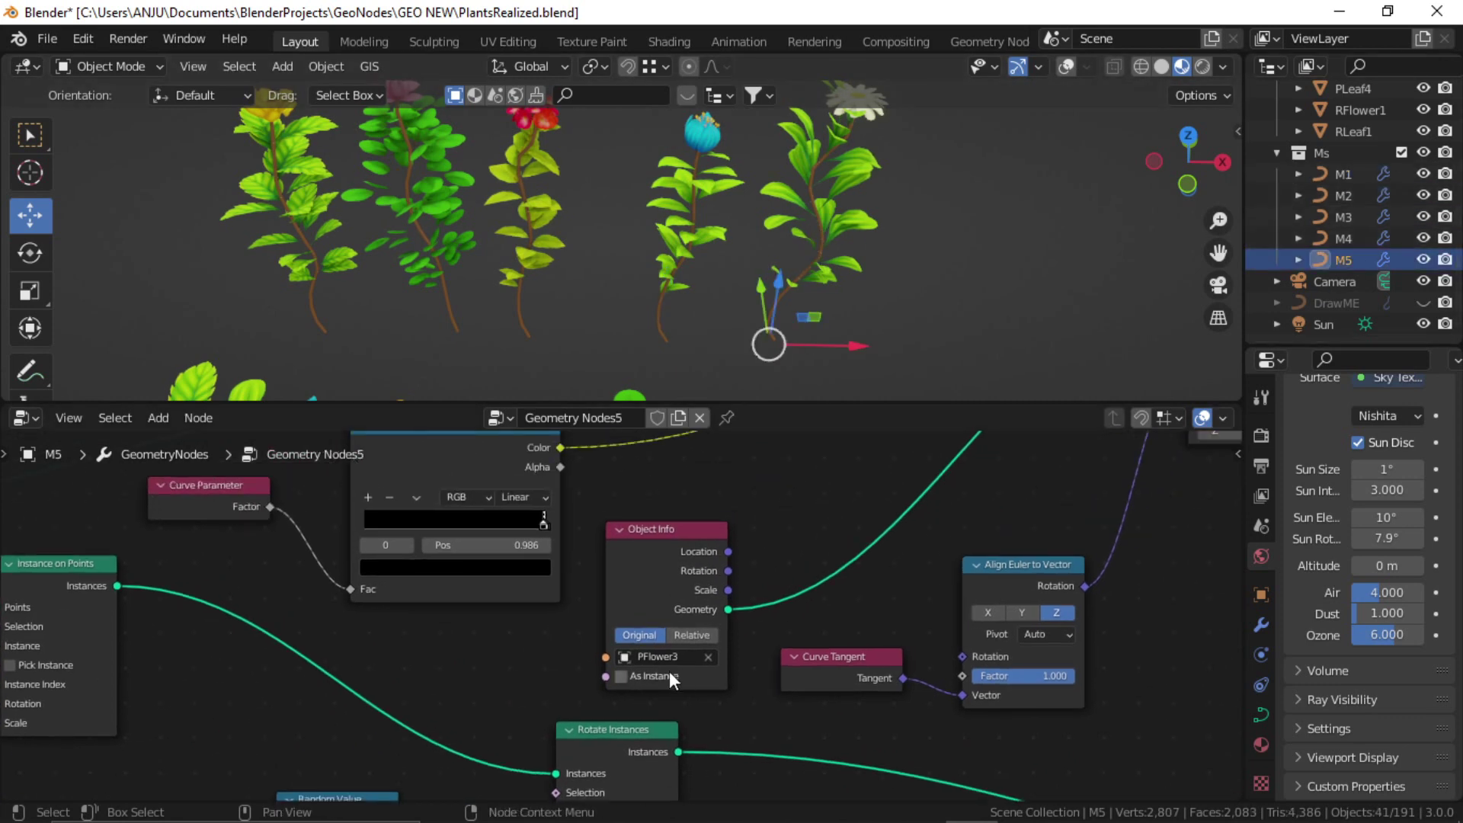
click(686, 253)
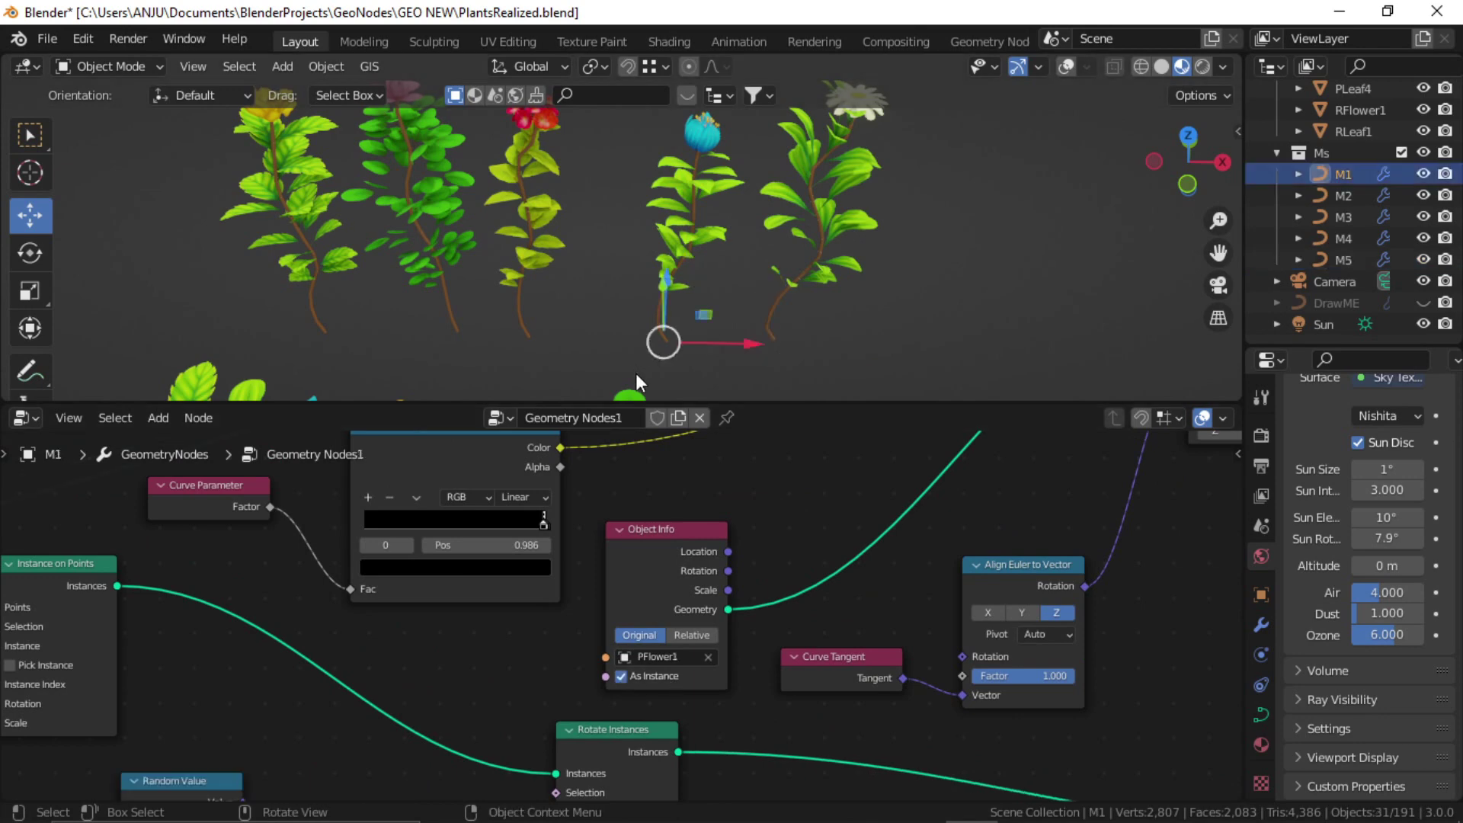
Examine the PLeaf1 Object Info node and the leaf instancing section of M1's node tree.
middle_drag(670, 598, 719, 557)
middle_drag(631, 627, 935, 552)
scroll(776, 599, down, 4)
middle_drag(587, 630, 1059, 538)
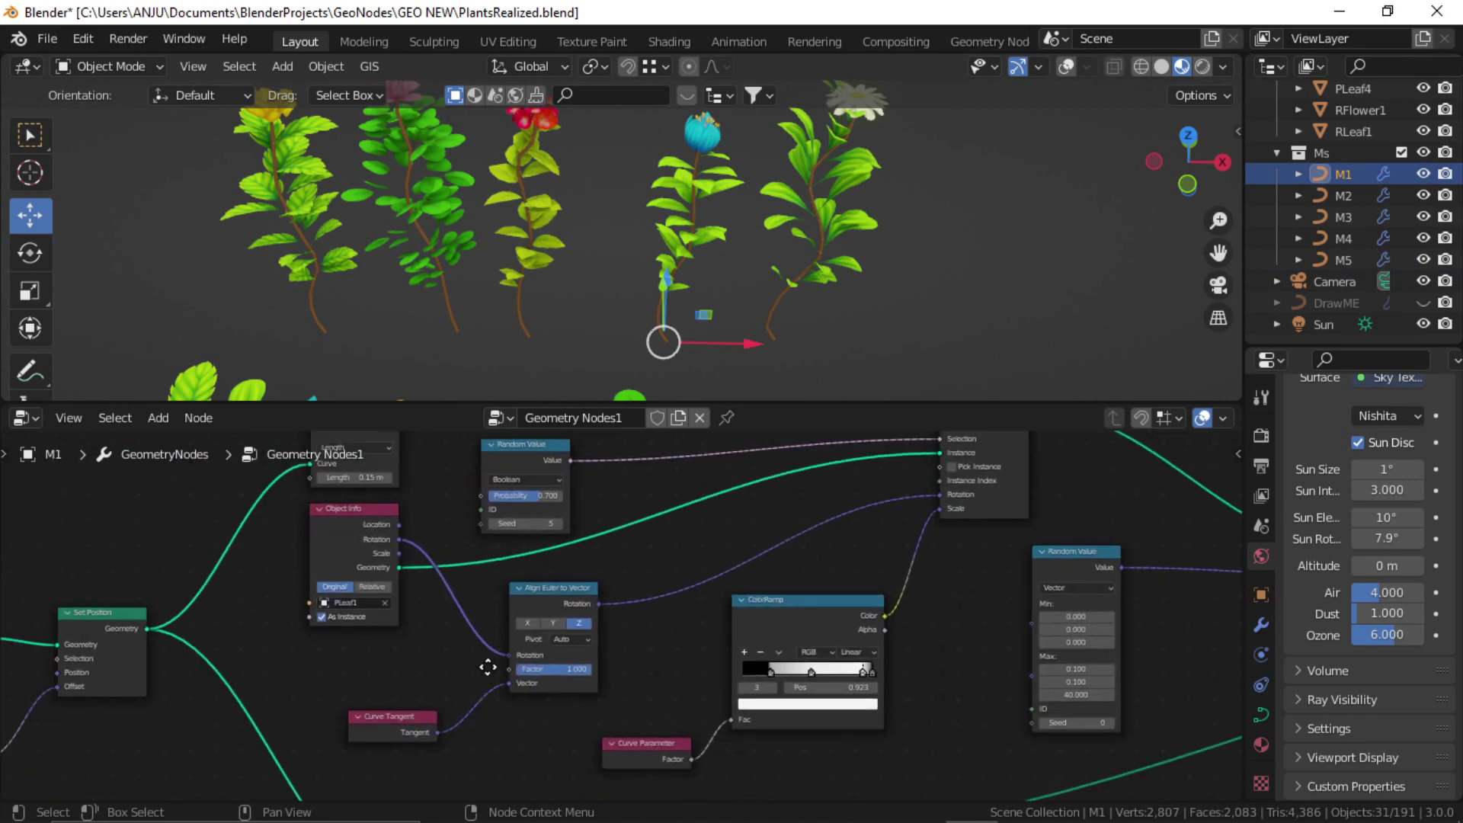
middle_drag(502, 661, 631, 663)
scroll(466, 583, up, 4)
scroll(599, 592, down, 4)
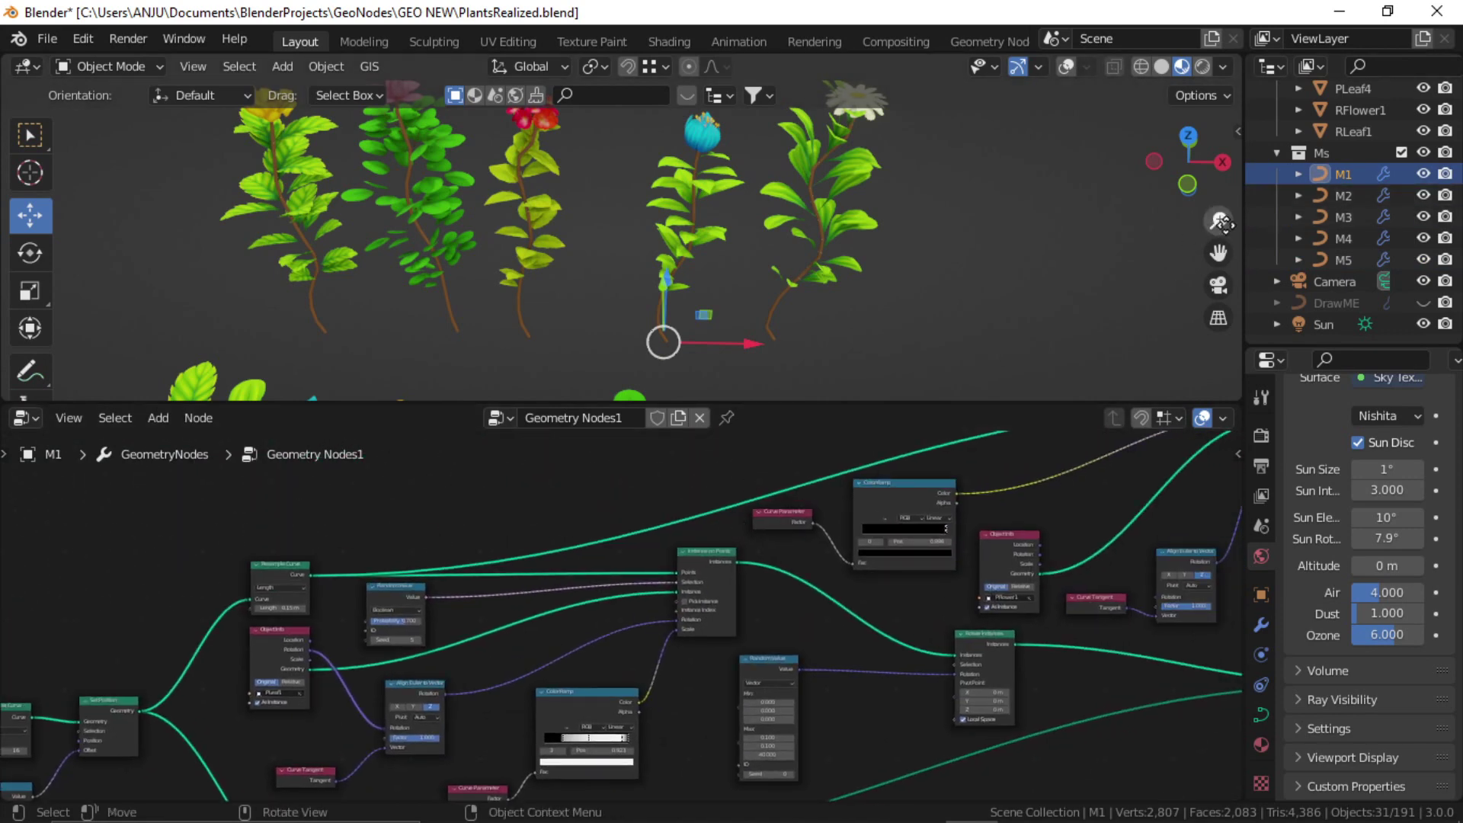
Move the M1 plant into a new collection, keeping the default collection name.
key(m)
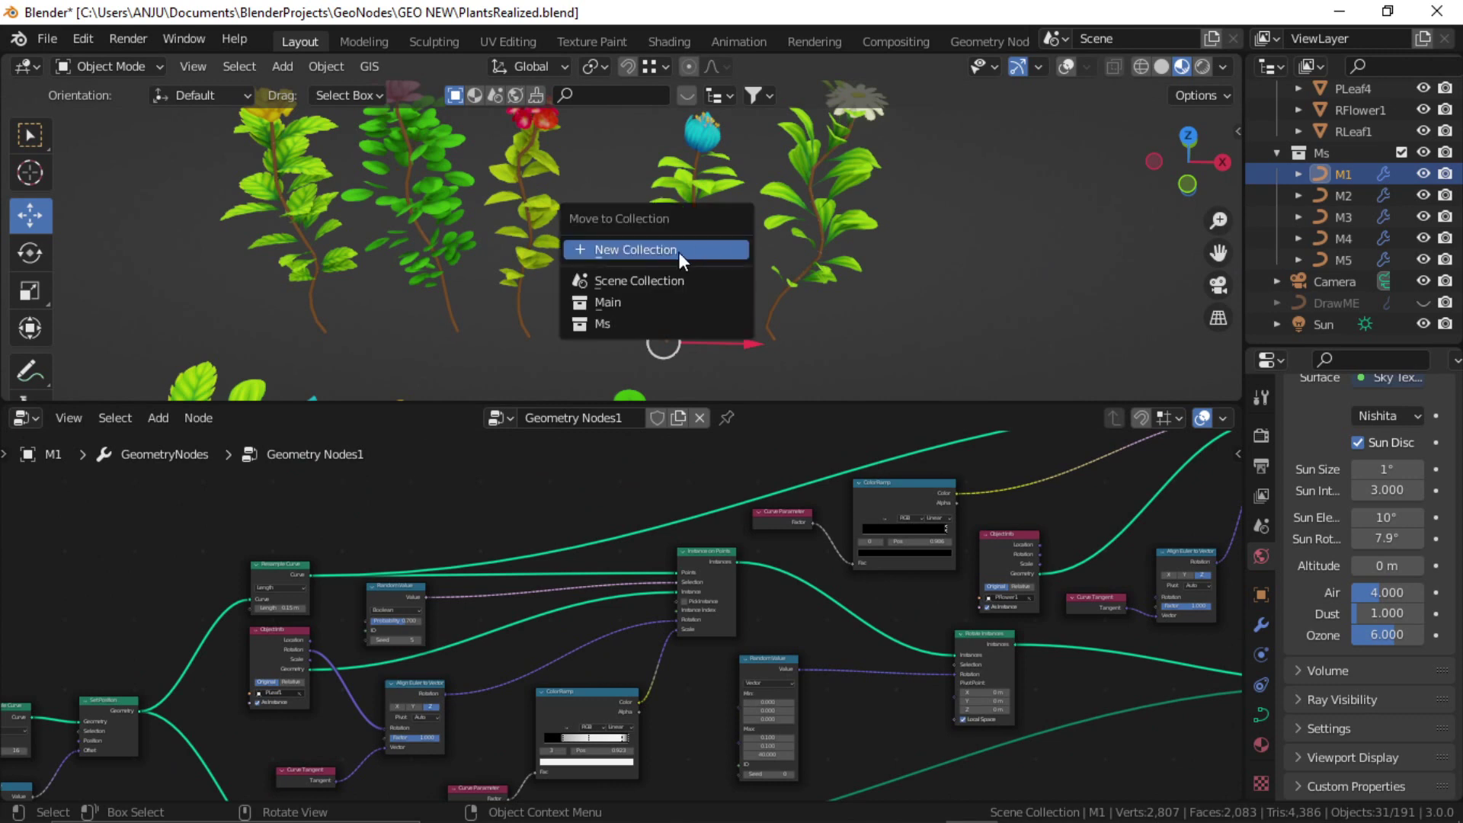
click(678, 251)
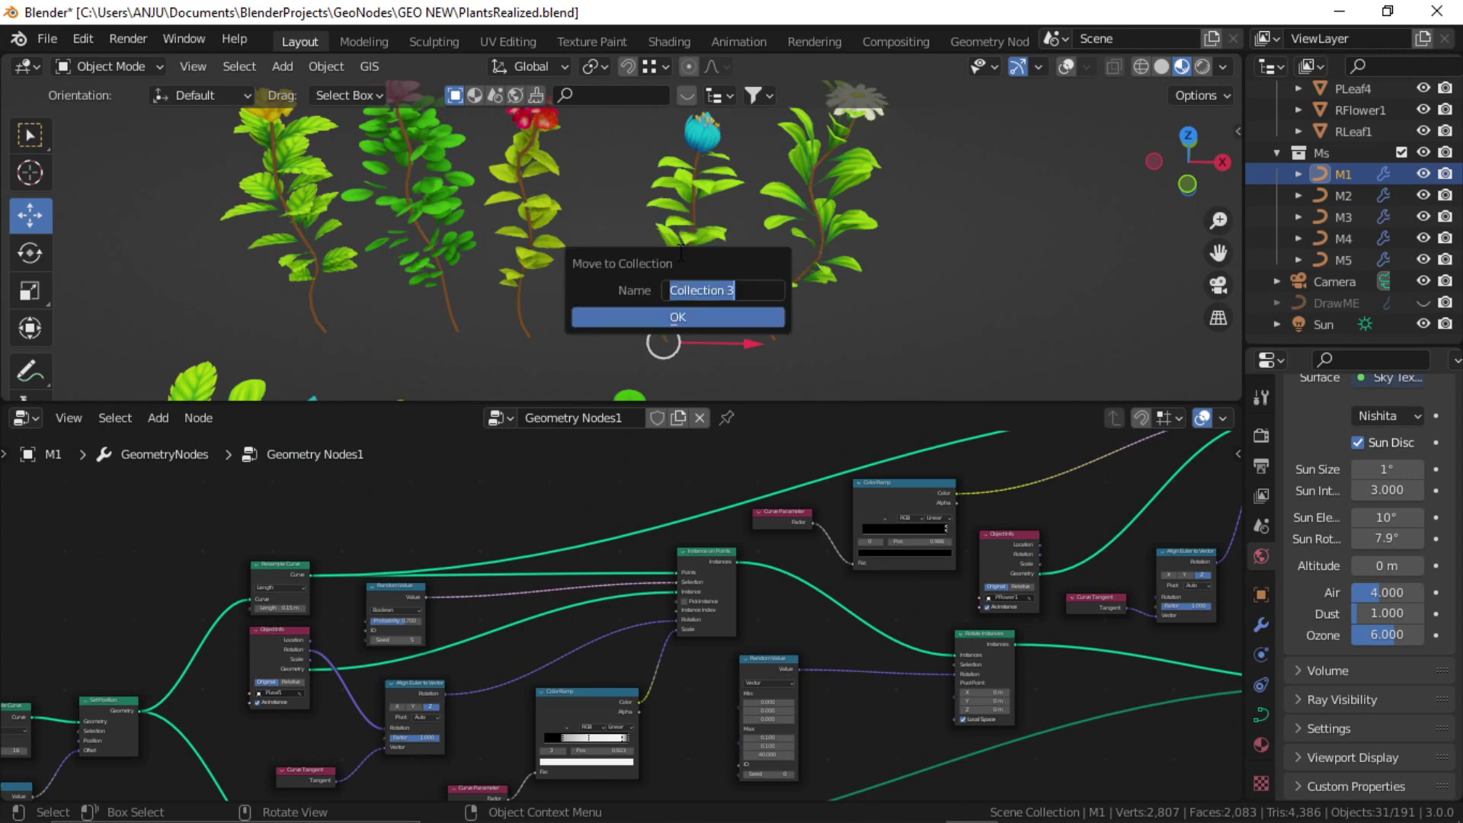
click(694, 316)
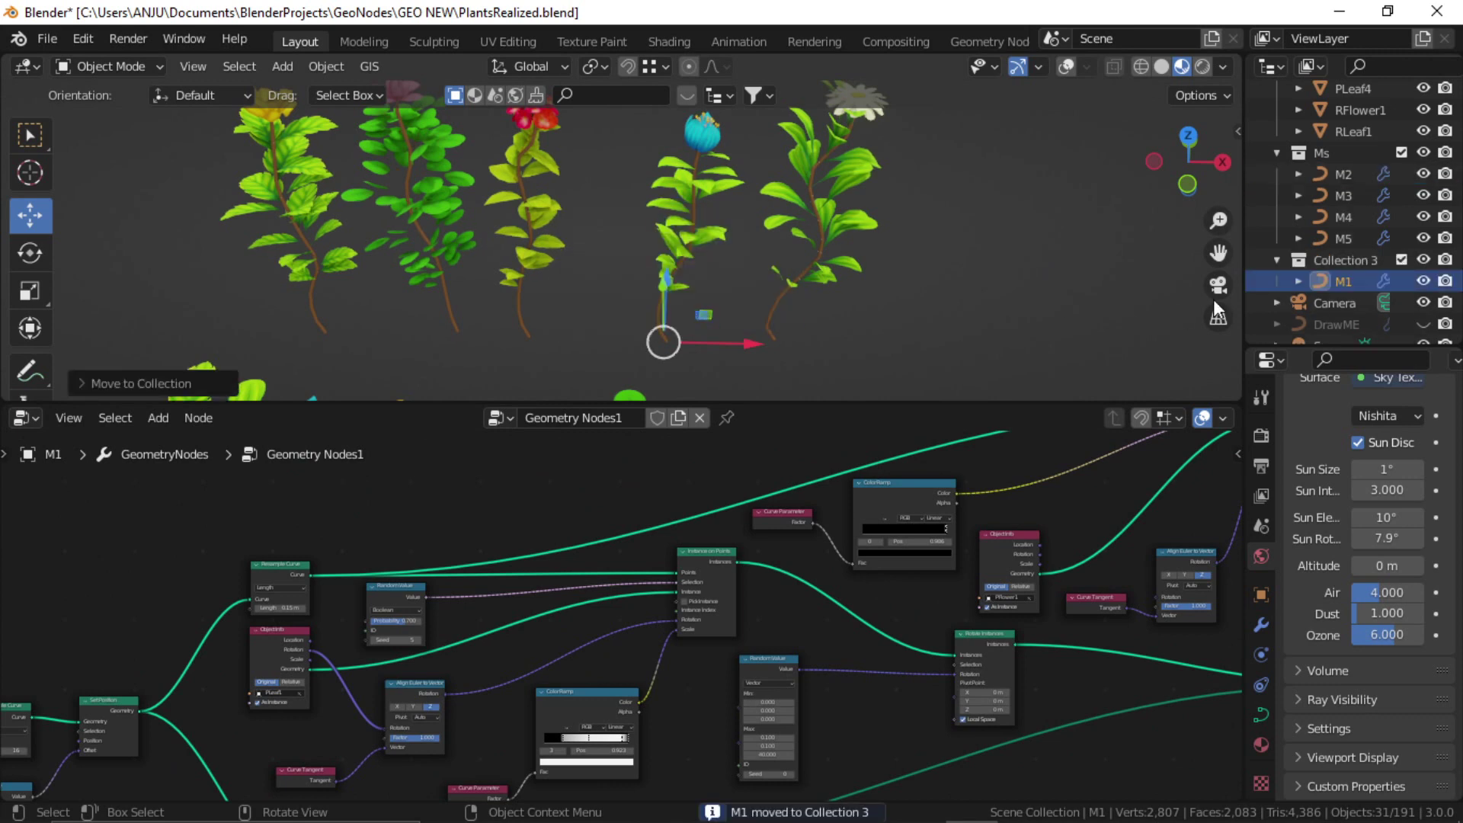
click(1342, 278)
Enlarge the outliner and the 3D viewport so the collections and complete plants fit in view.
drag(1332, 345, 1334, 468)
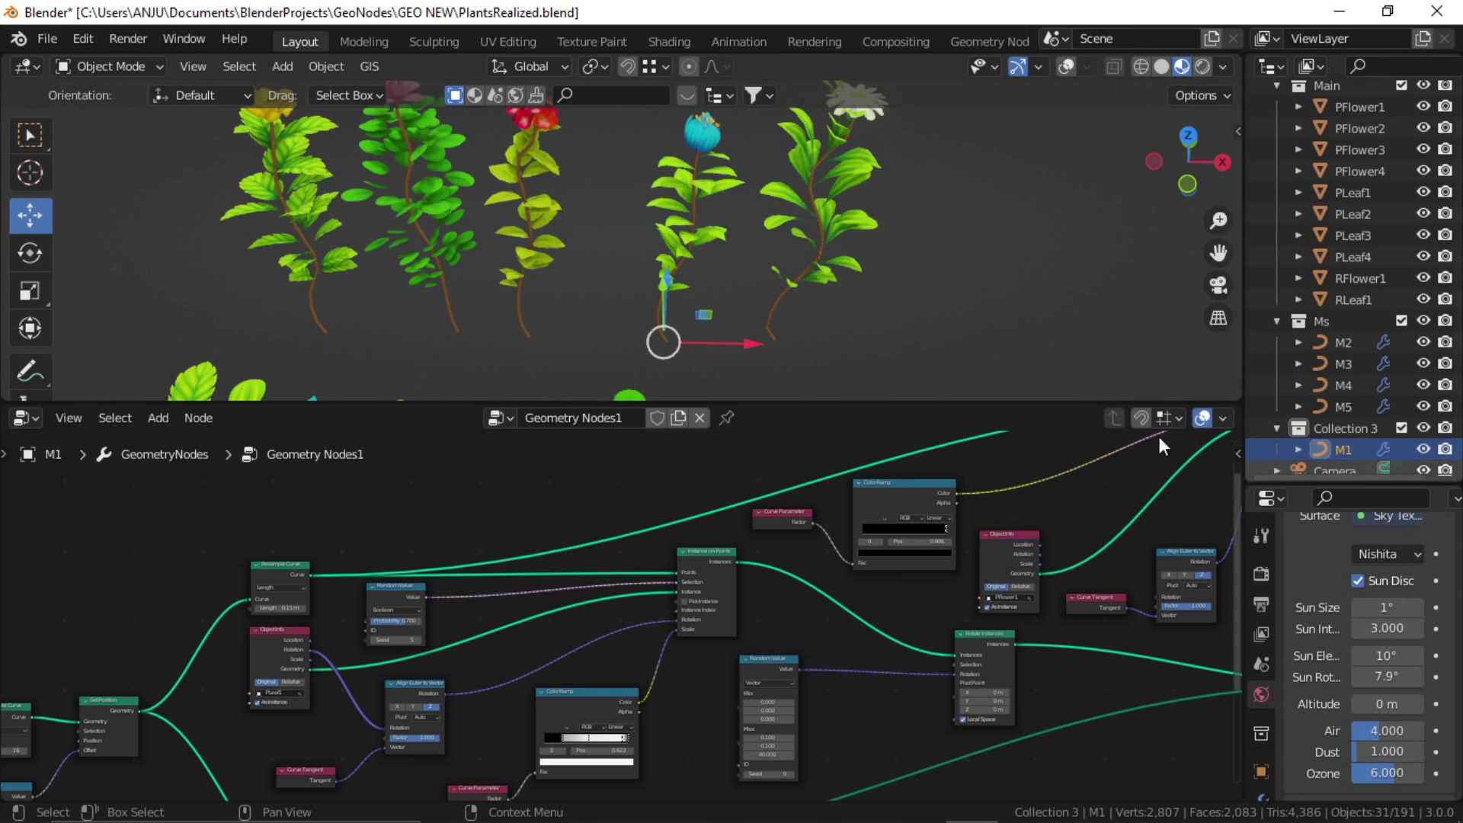
drag(913, 405, 913, 530)
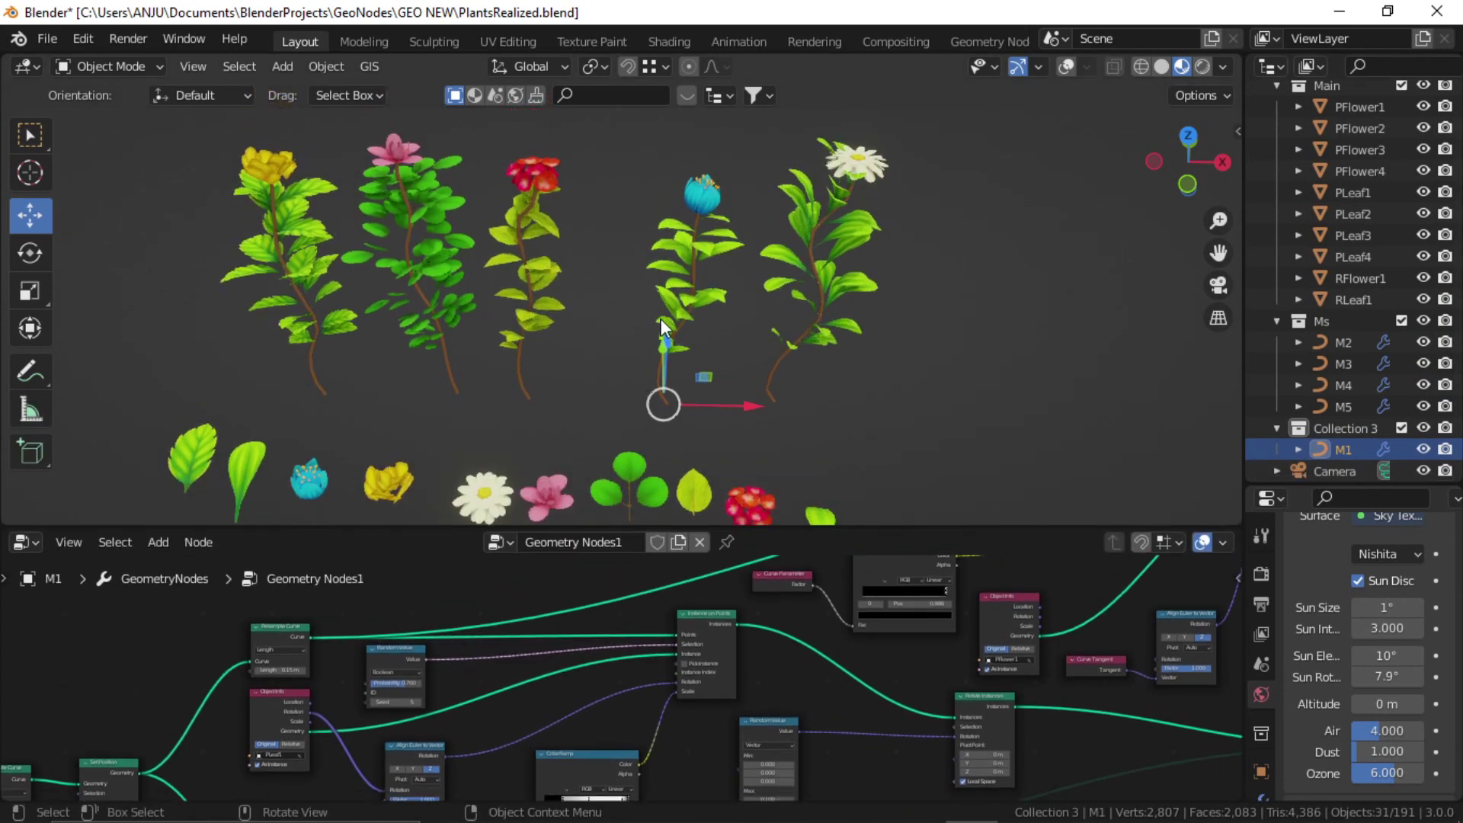
click(939, 390)
shift+middle_drag(858, 367, 840, 386)
Run Make Instances Real on the blue-flowered M1 plant.
click(697, 341)
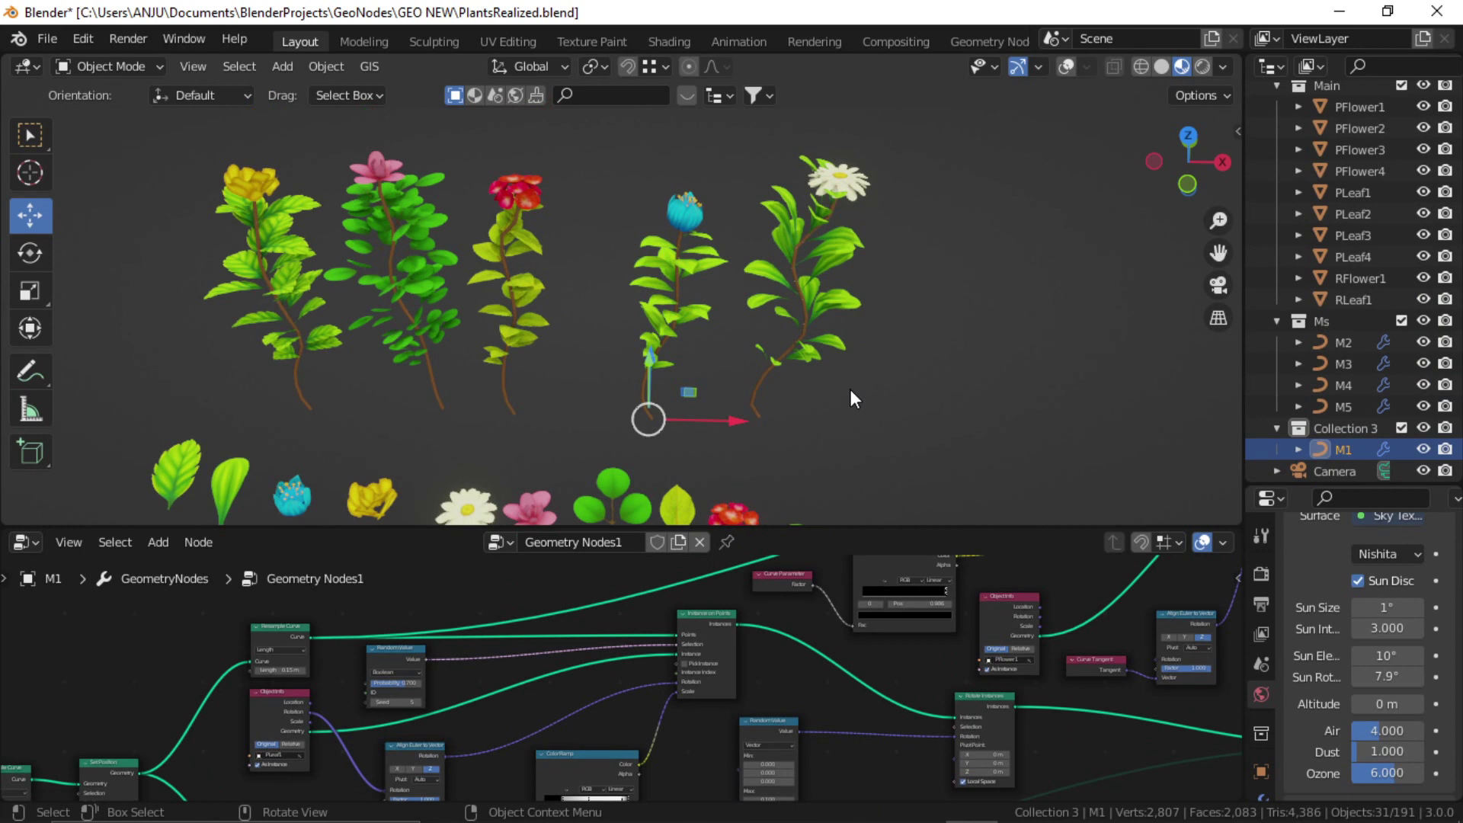
key(F3)
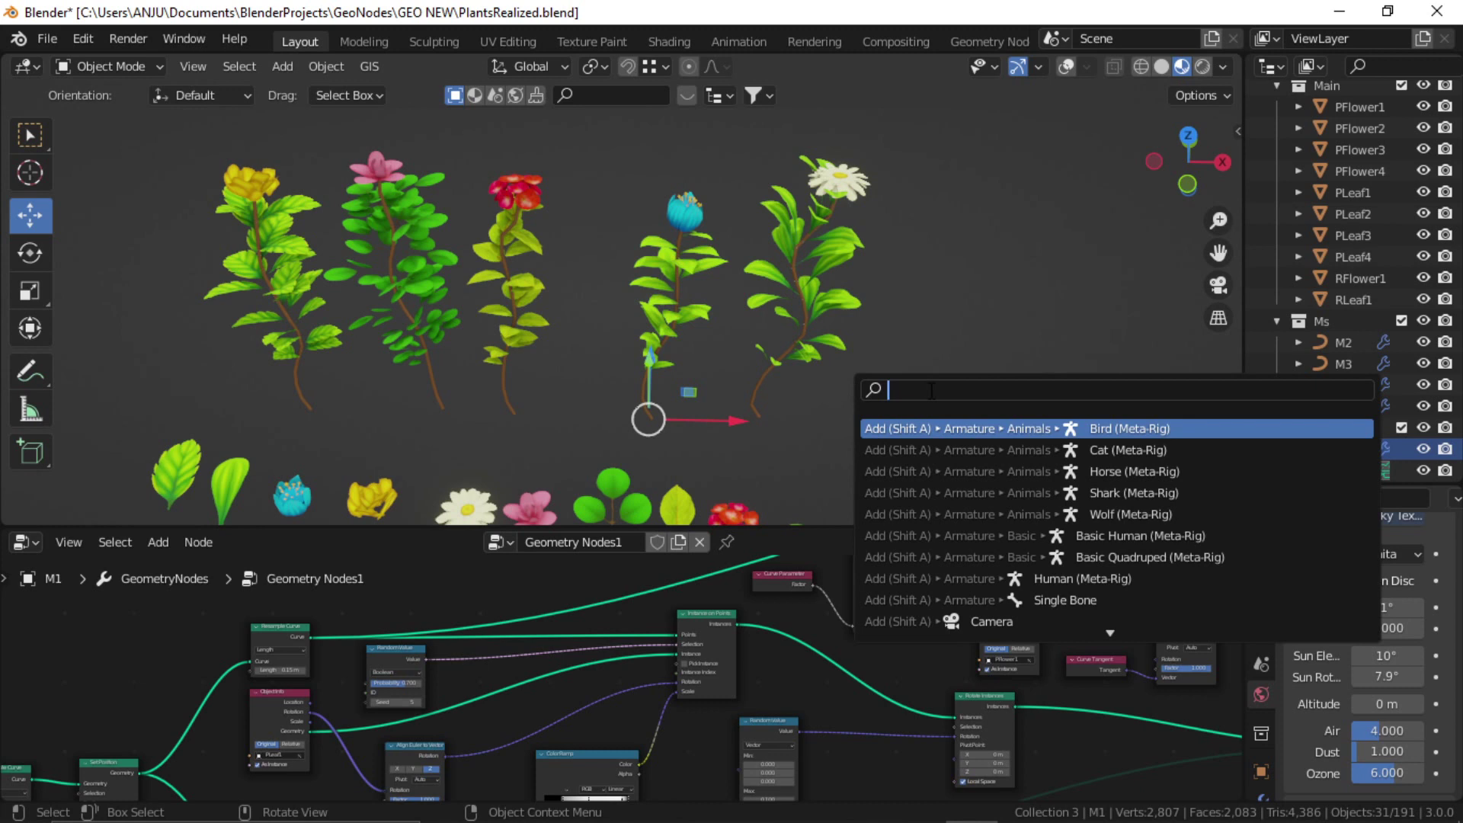
text(insta)
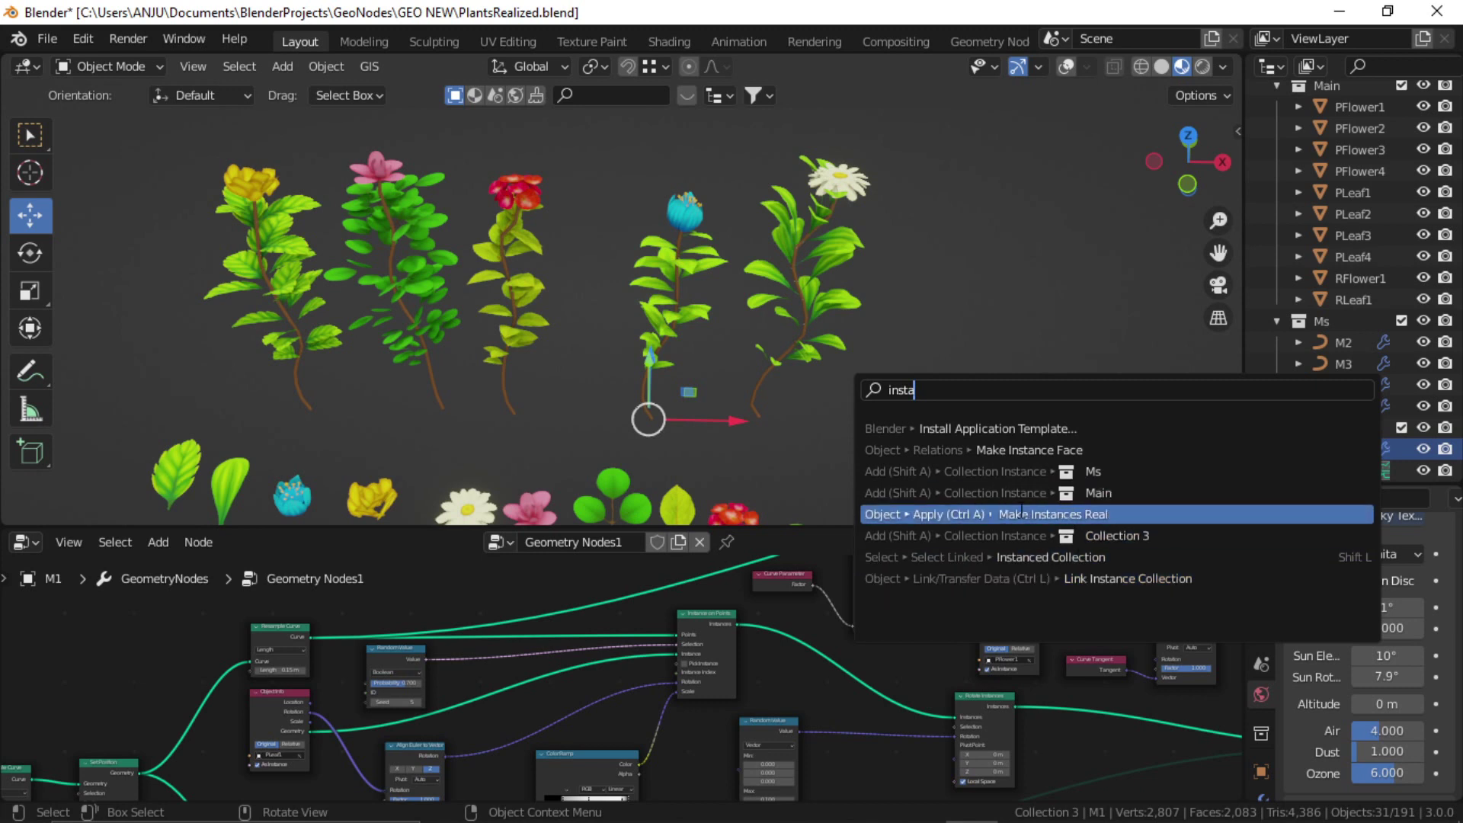
click(1068, 515)
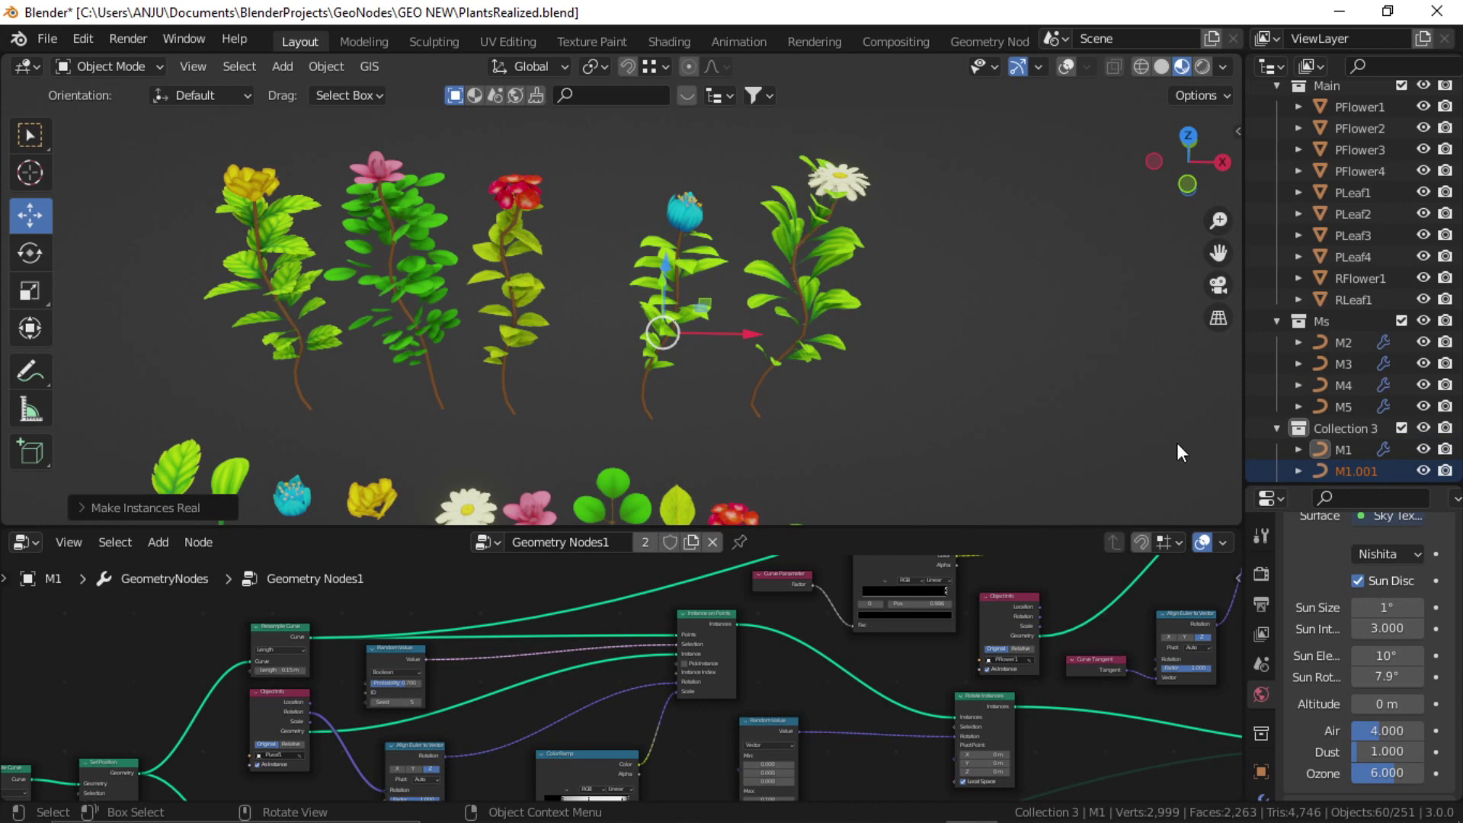
Inspect the separate flower and leaf objects created in Collection 3 by selecting several of them in turn.
scroll(1331, 343, down, 8)
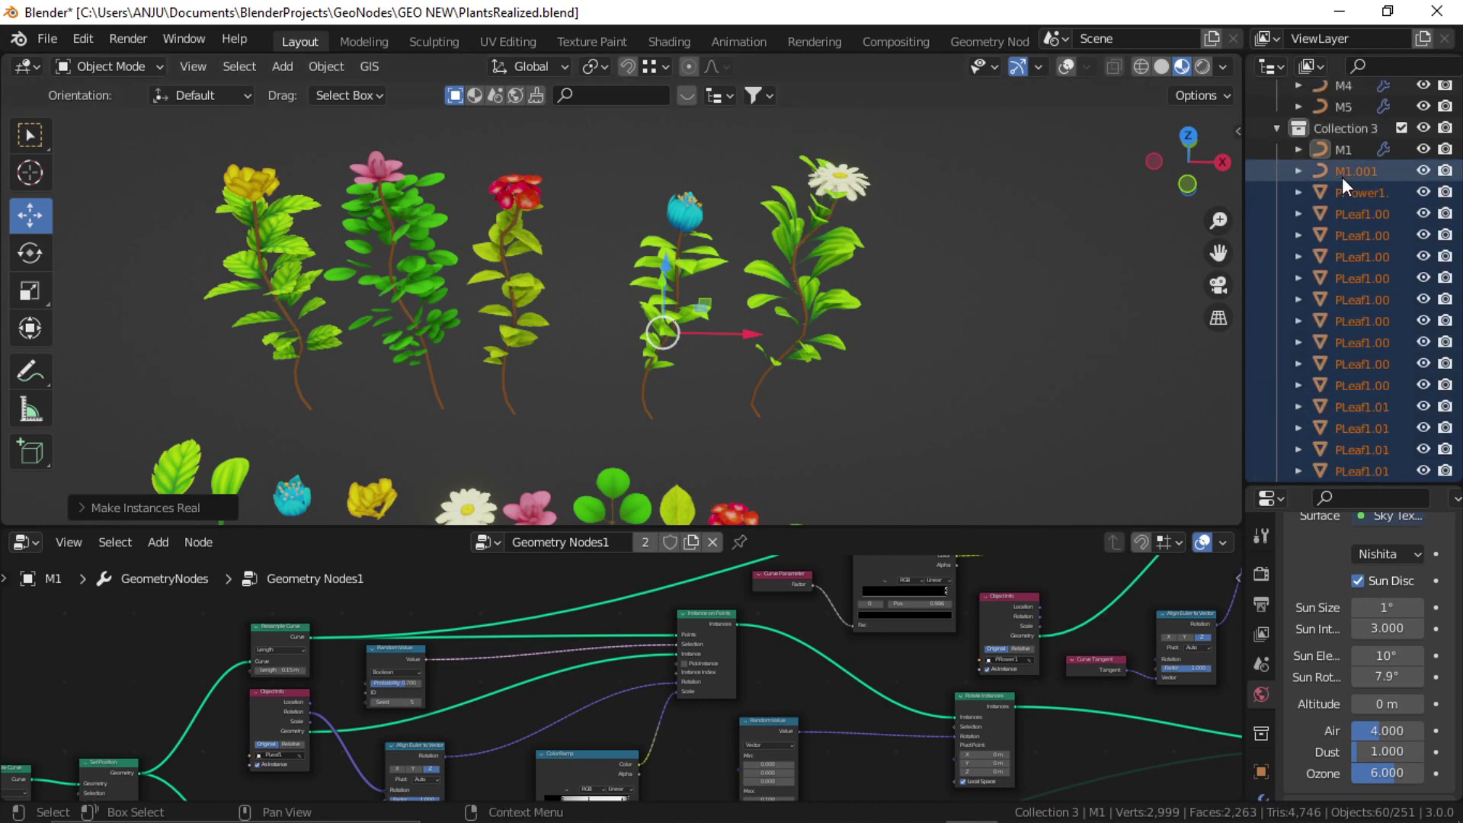
scroll(1344, 214, down, 10)
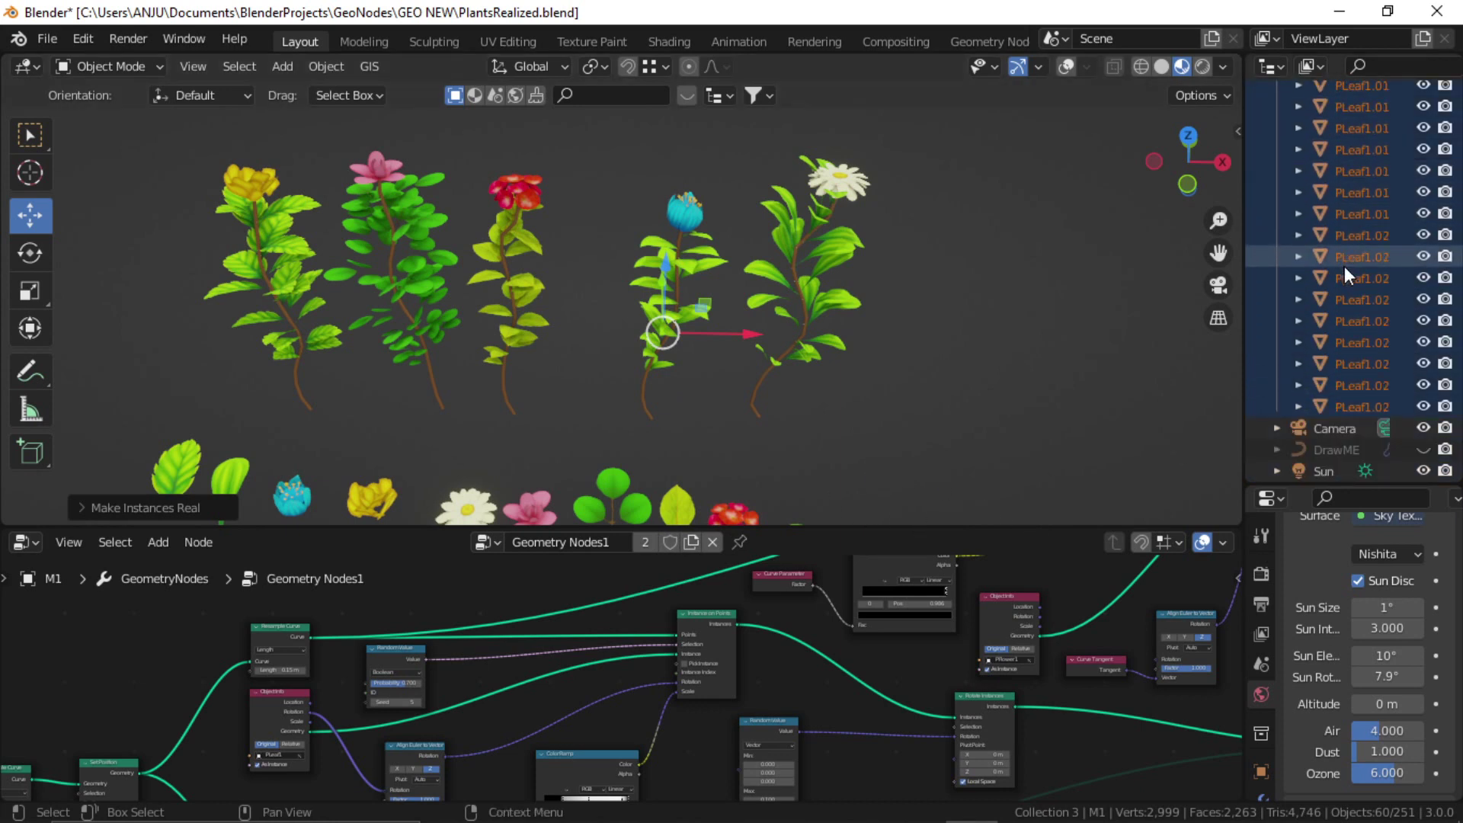
click(1346, 405)
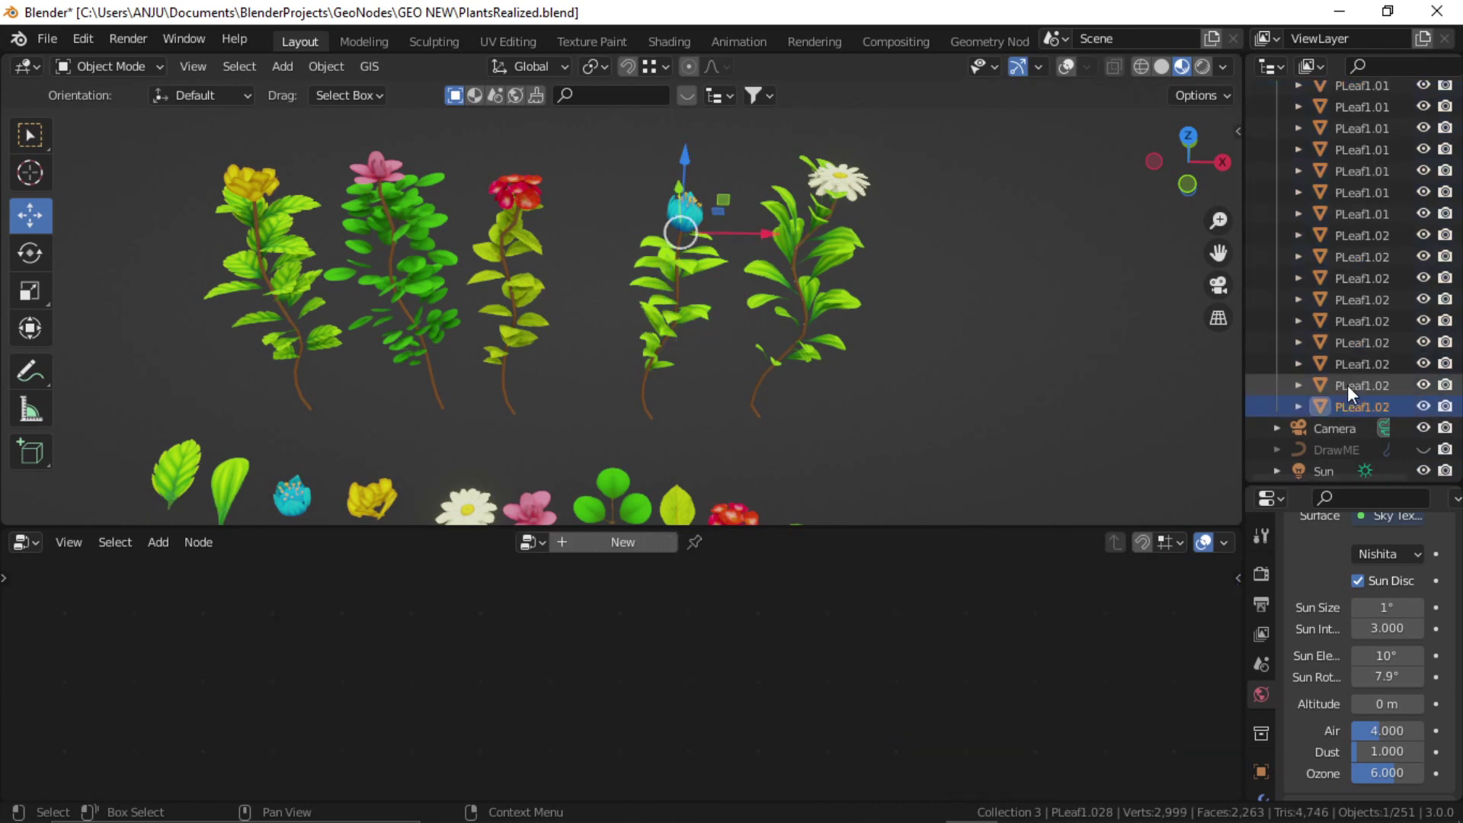
click(1347, 385)
click(1351, 321)
click(1353, 256)
click(1355, 235)
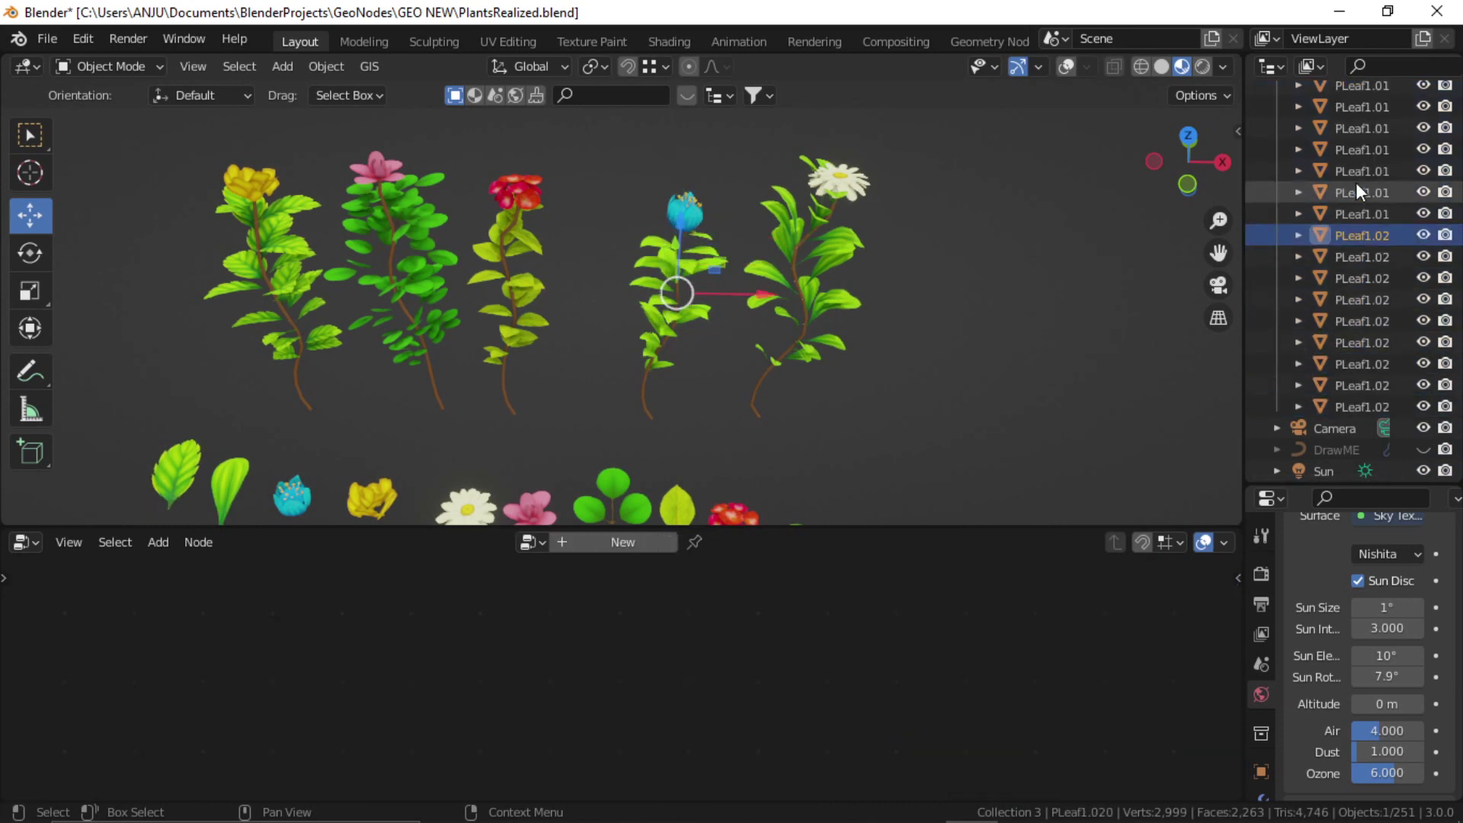
scroll(1357, 229, up, 8)
click(1351, 252)
click(1350, 213)
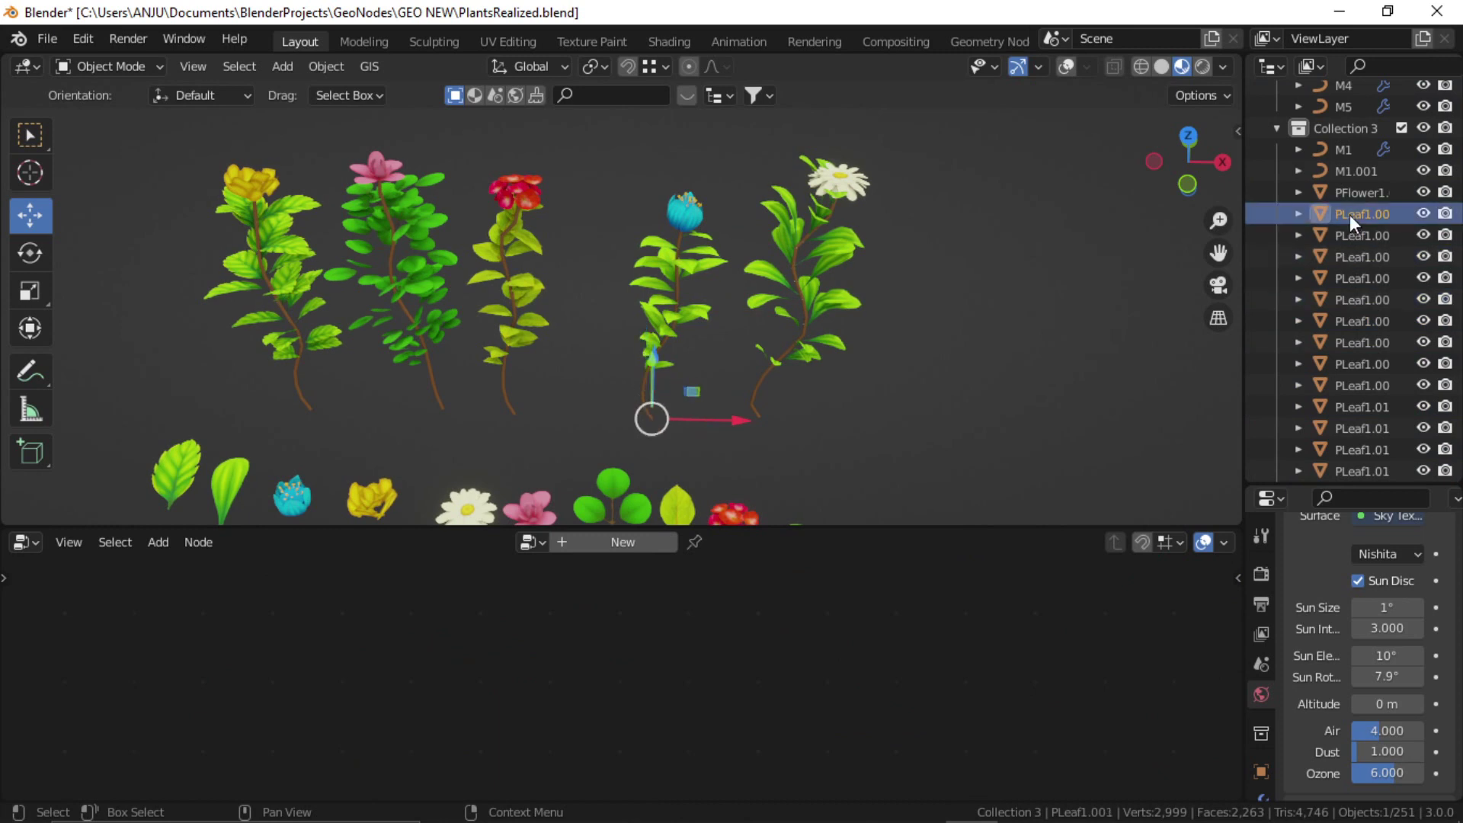
Compare M1 with its M1.001 copy and delete the original M1 from Collection 3.
click(1340, 153)
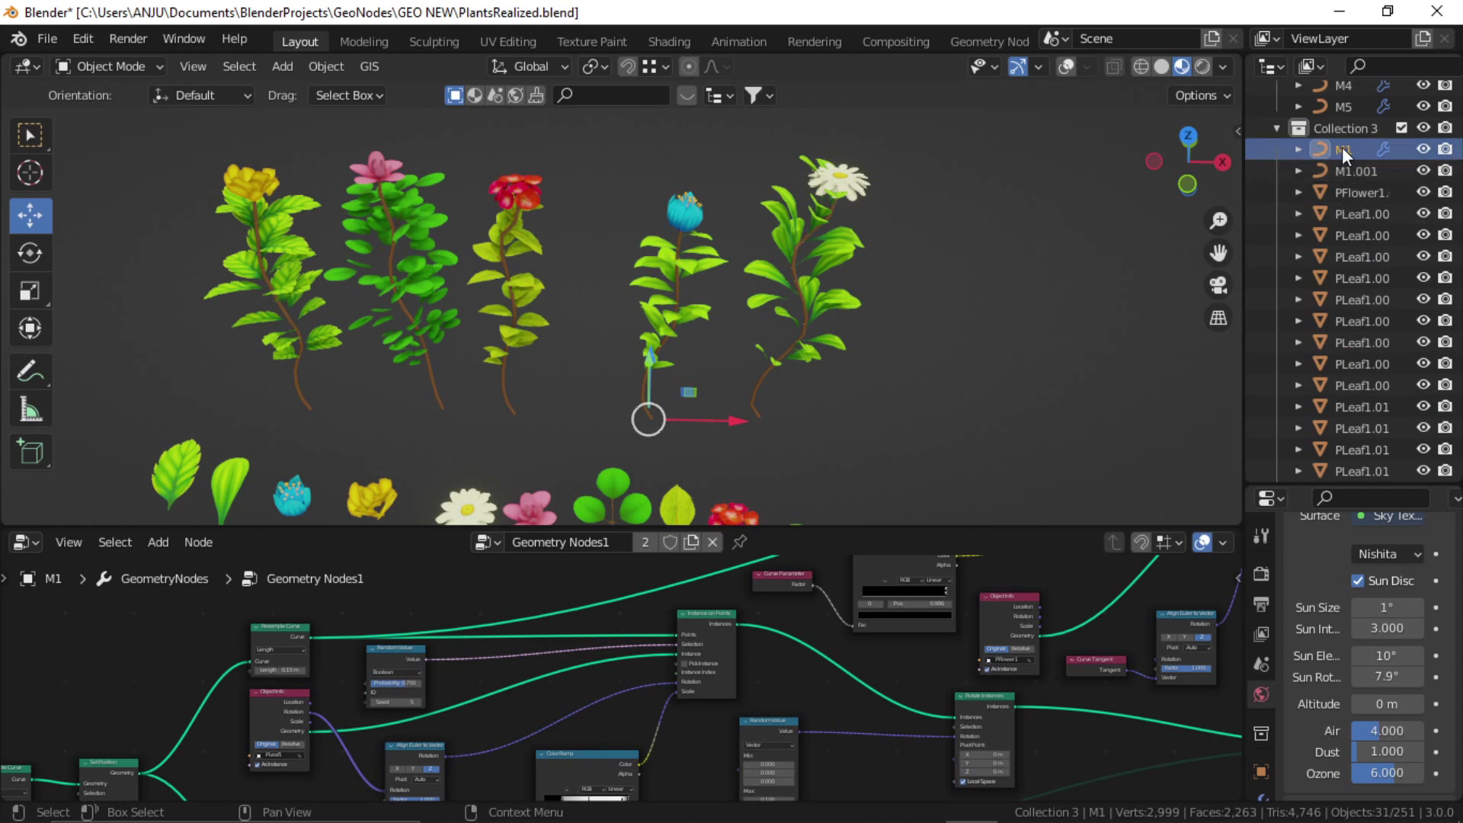
click(1343, 168)
click(1338, 151)
key(x)
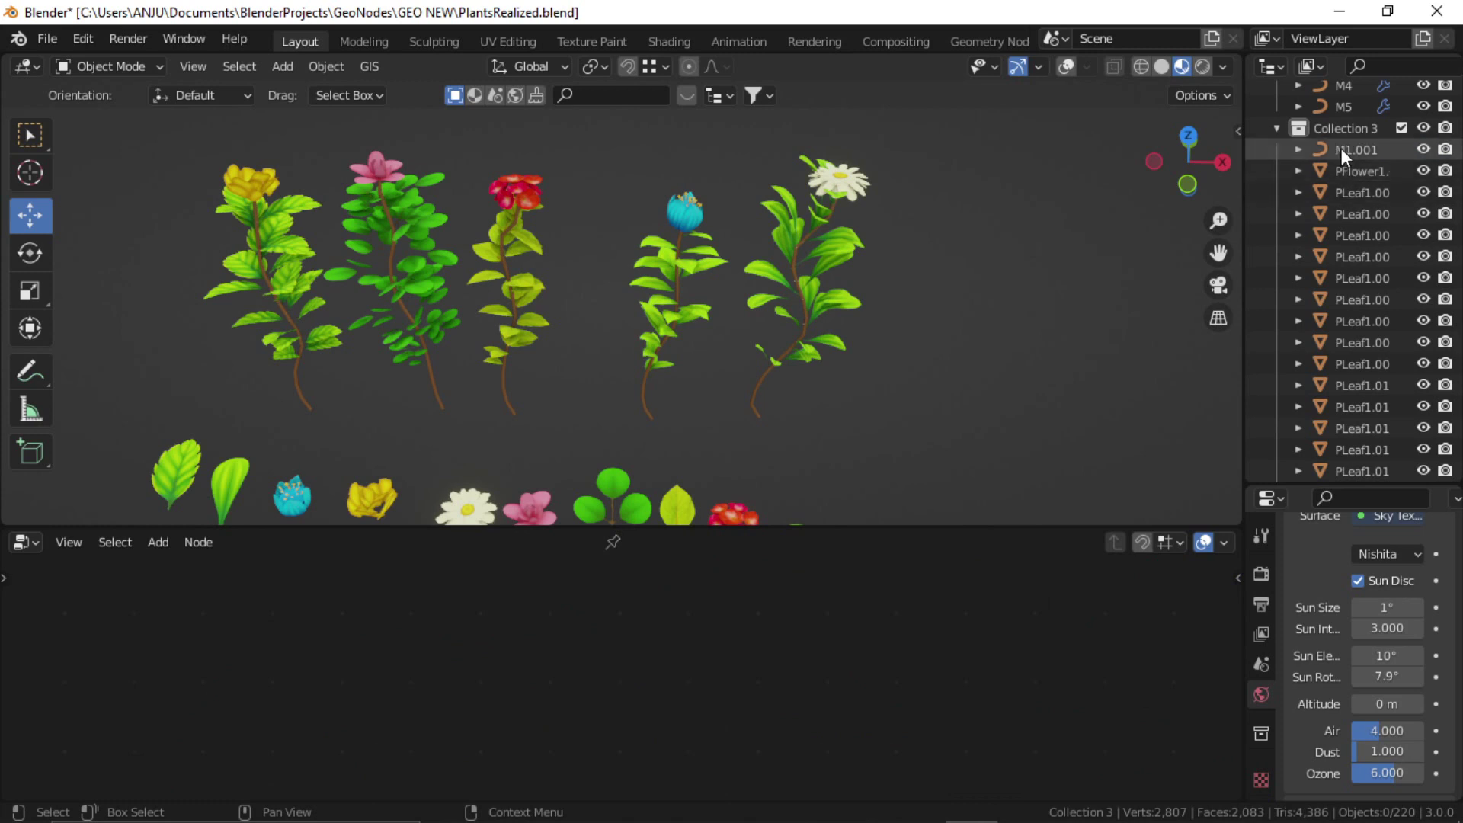
Convert the M1.001 stem curve in Collection 3 to a mesh.
click(1341, 148)
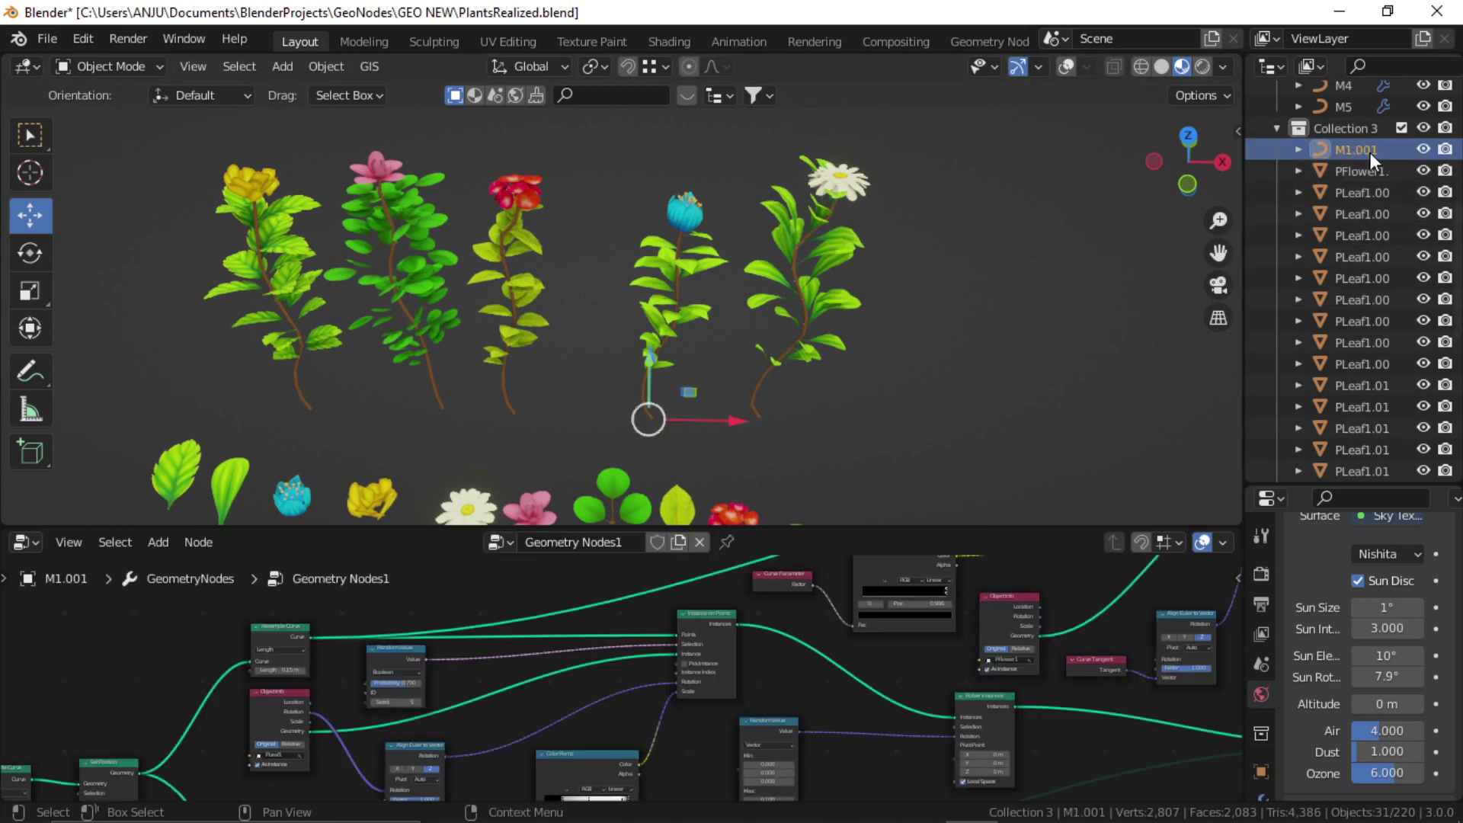
click(328, 67)
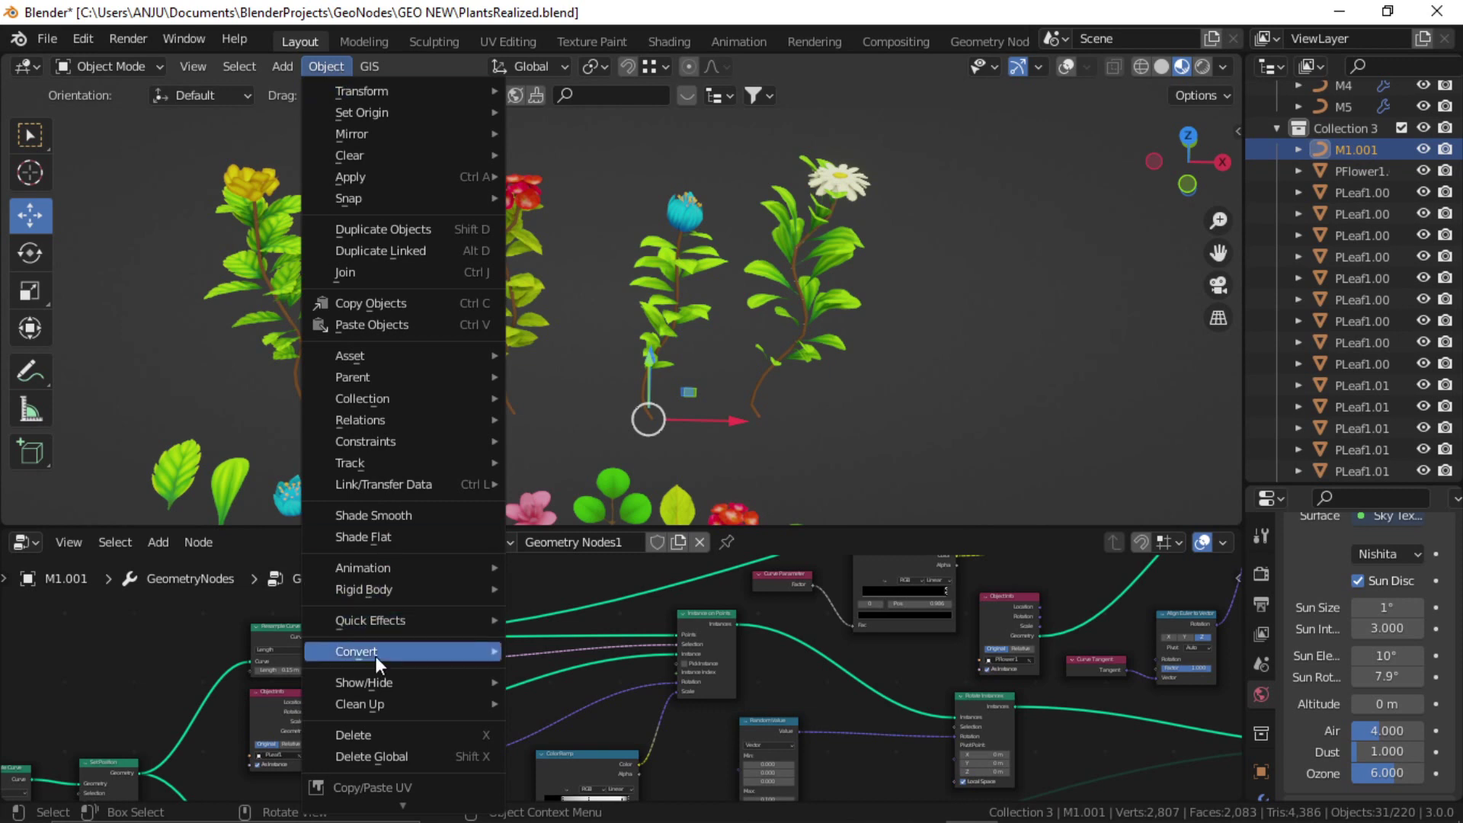
mouse_move(447, 649)
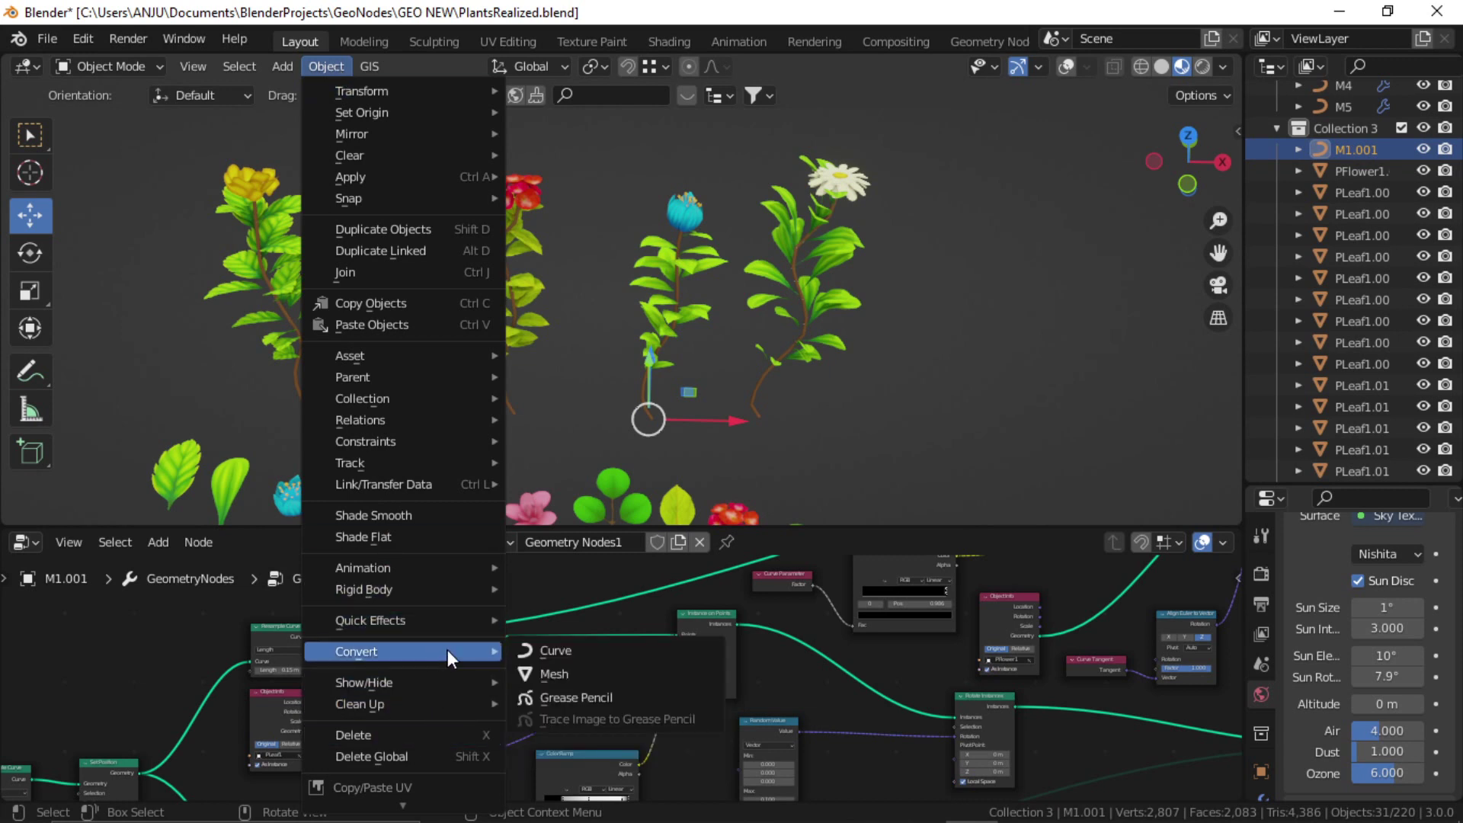
click(578, 674)
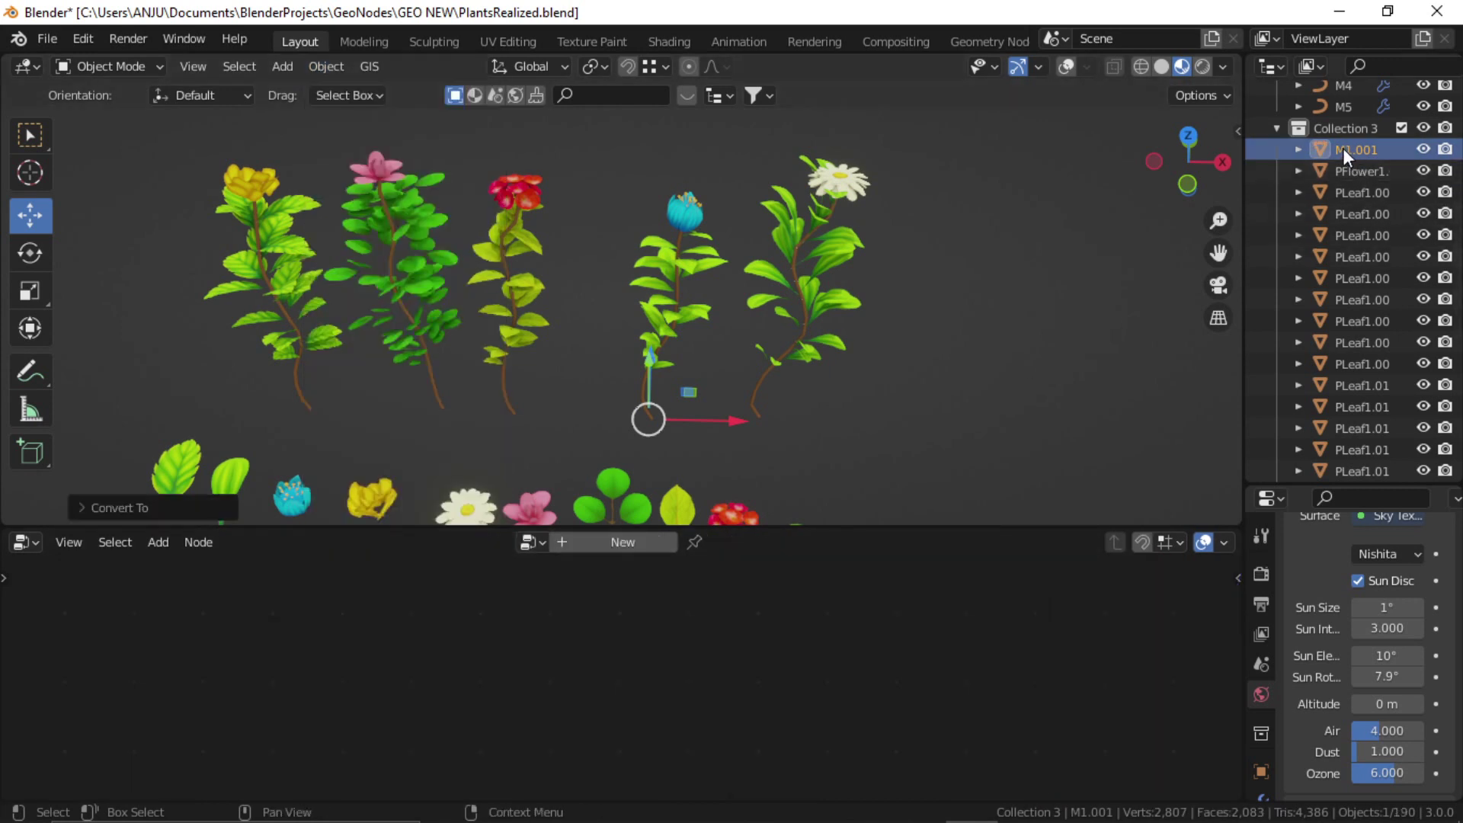
Join the separate flower and leaf objects of Collection 3 into the M1.001 mesh.
scroll(1357, 349, down, 5)
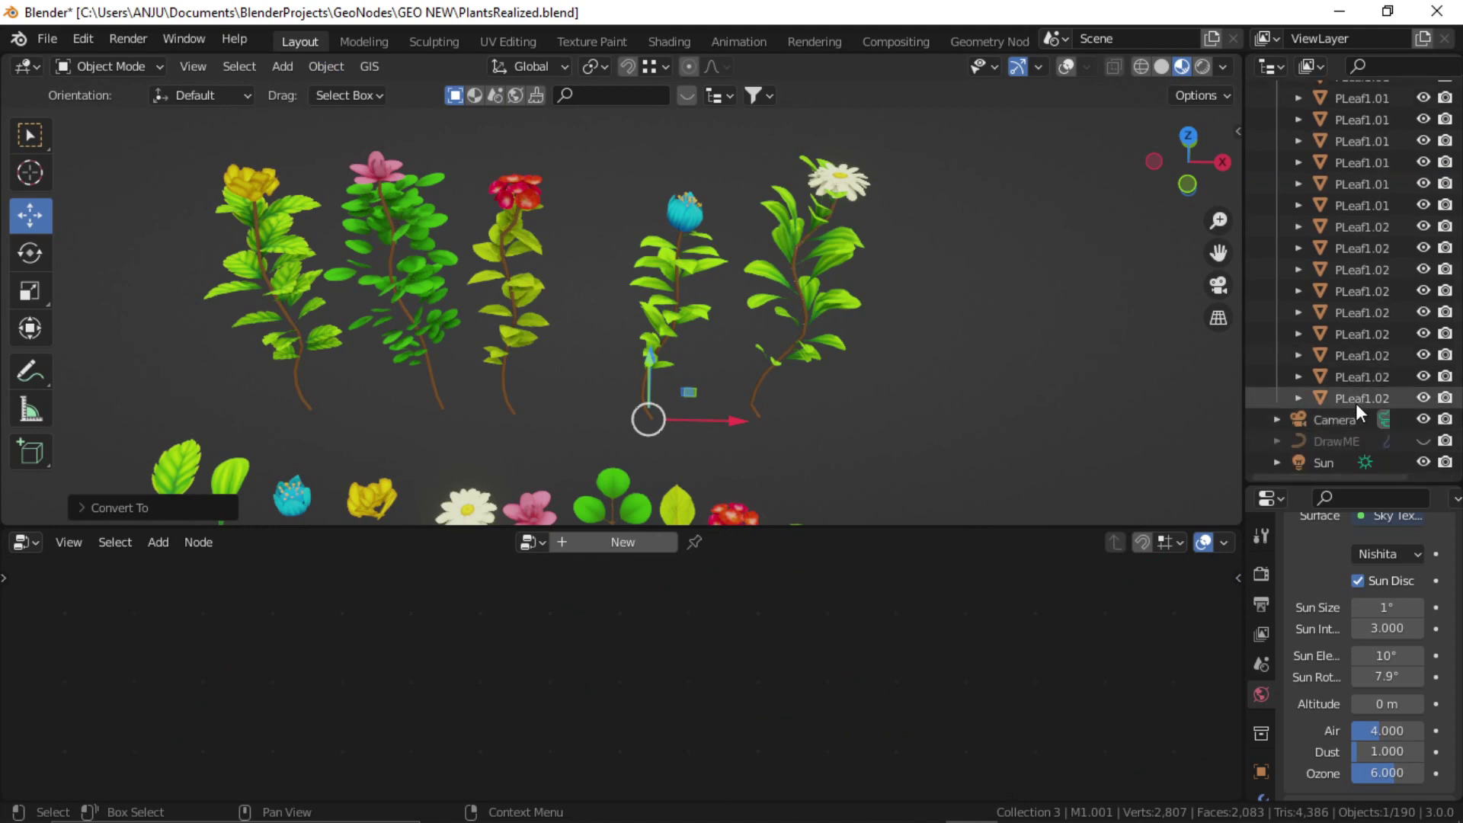
shift+click(1351, 403)
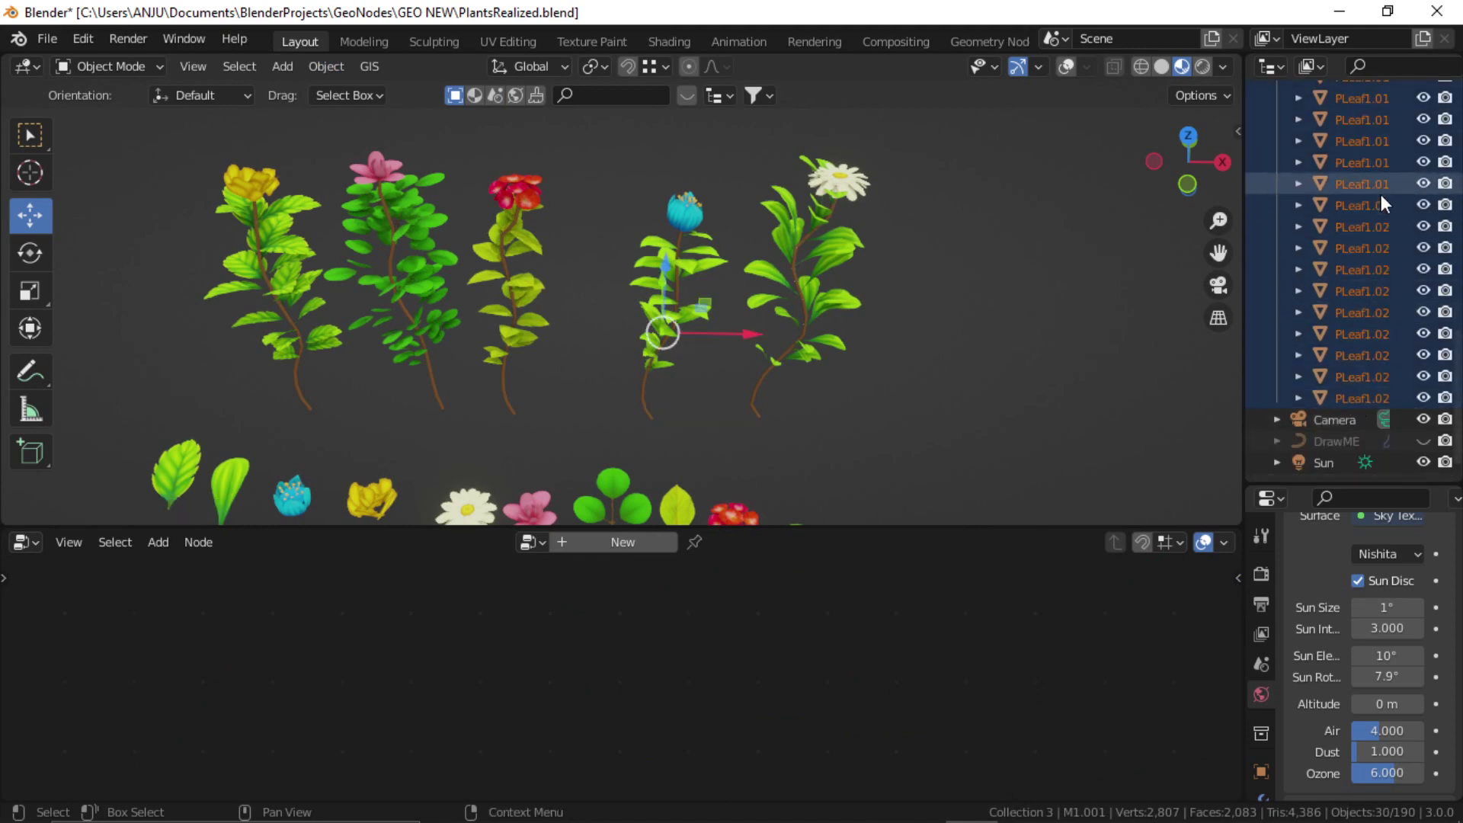
scroll(800, 256, up, 3)
scroll(1013, 263, down, 3)
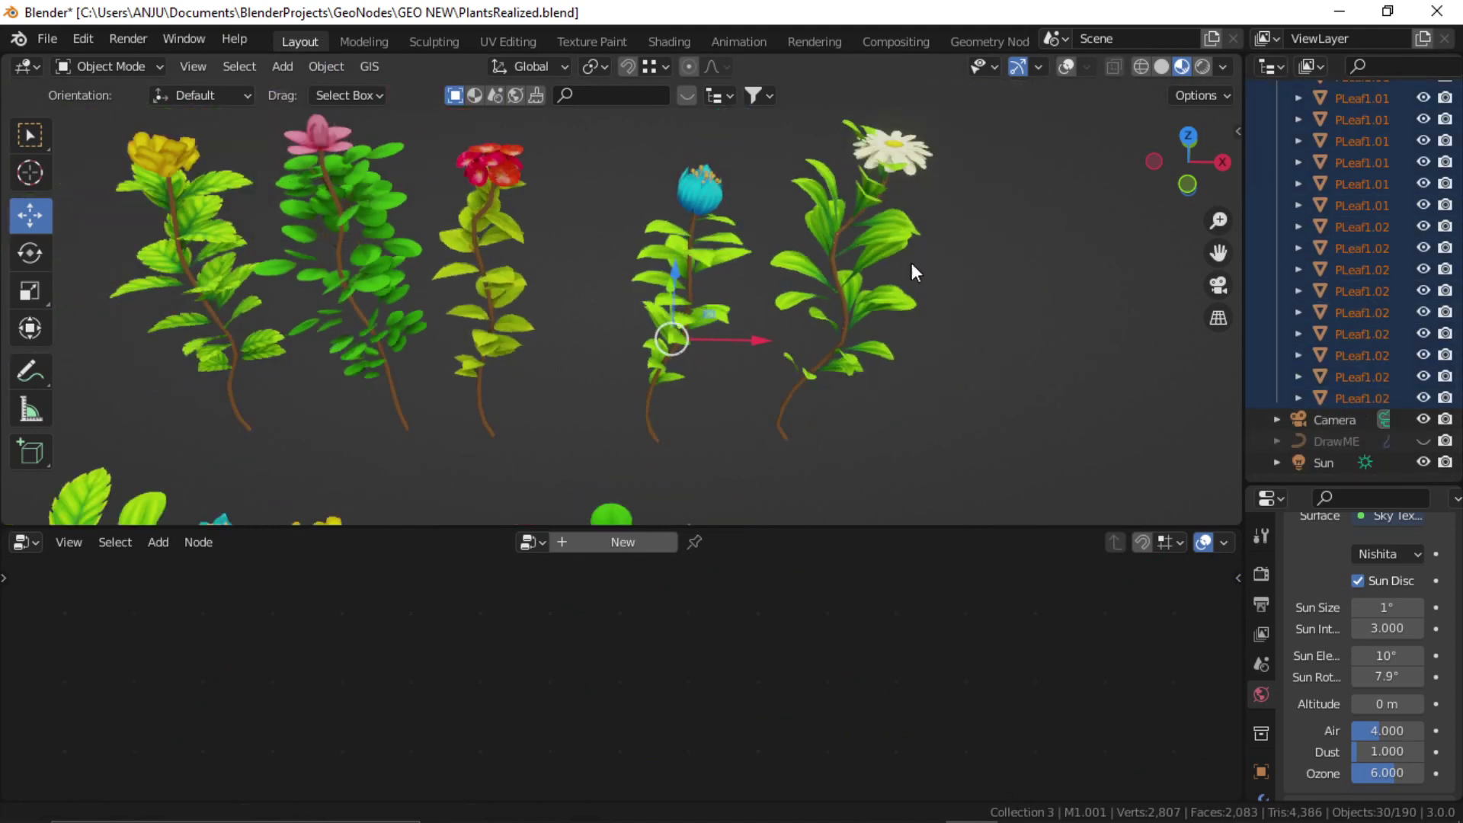
scroll(1353, 342, up, 3)
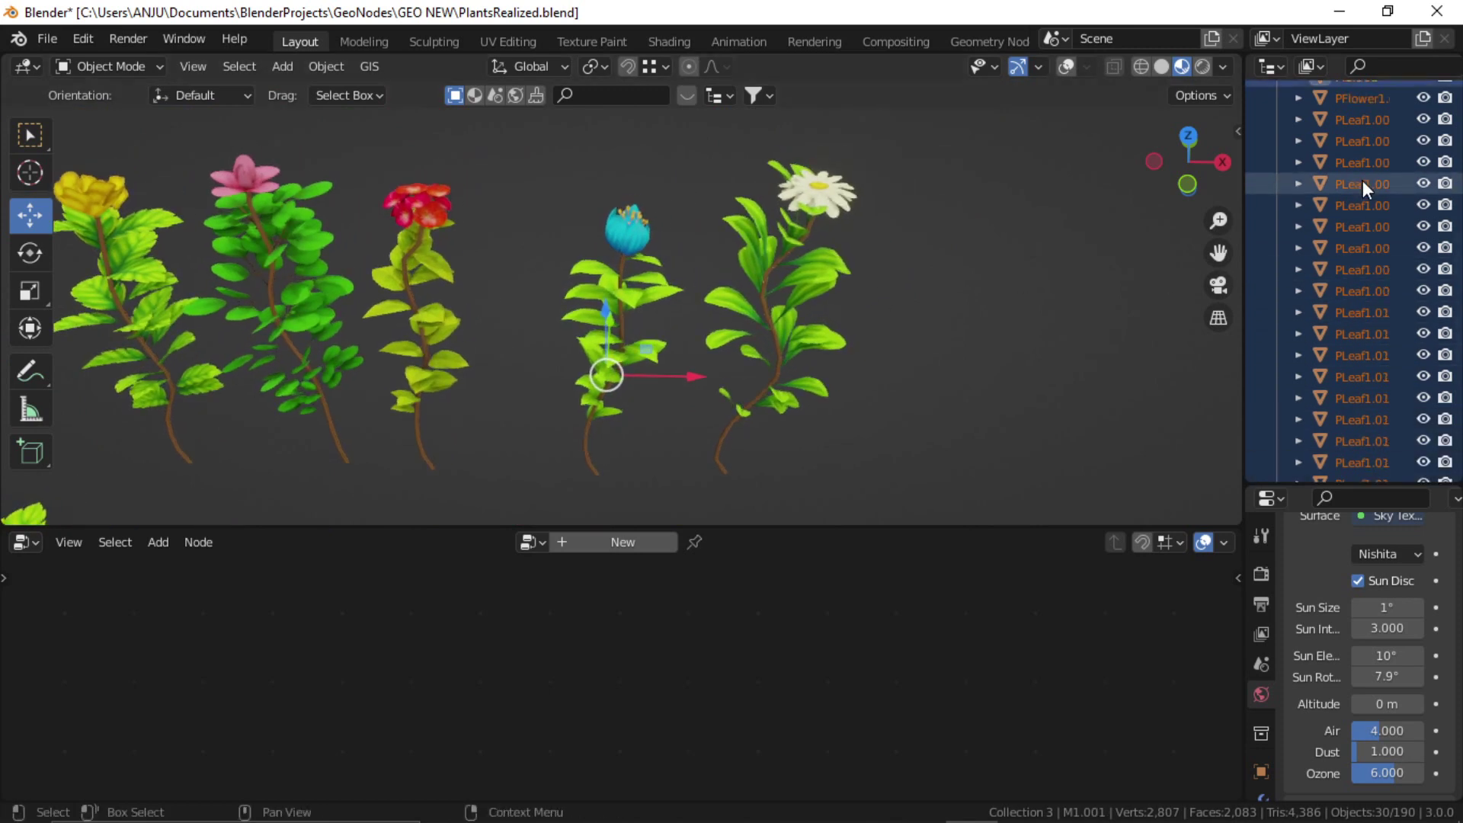
scroll(1353, 342, up, 3)
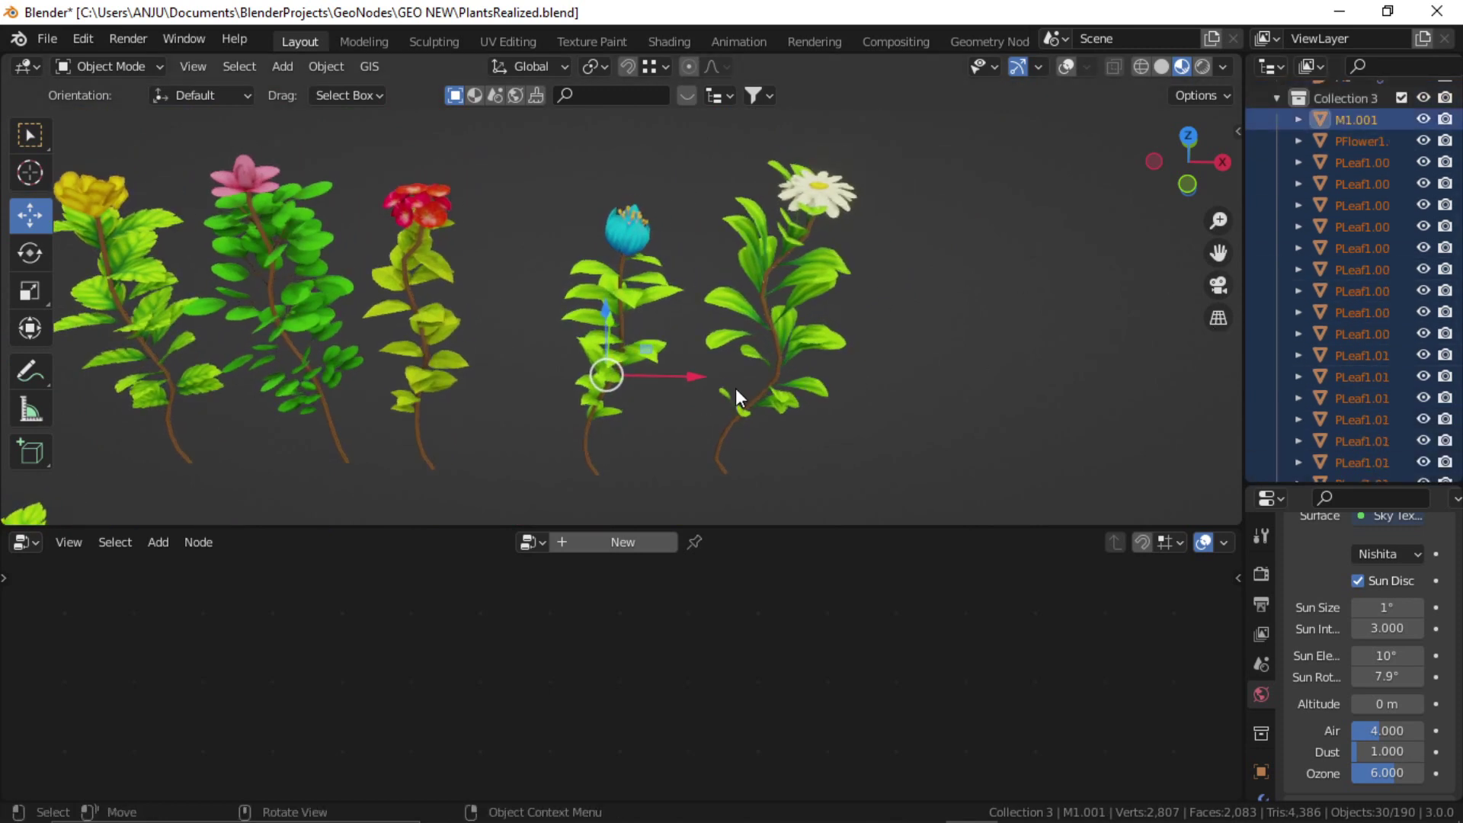
key(ctrl)
key(ctrl+j)
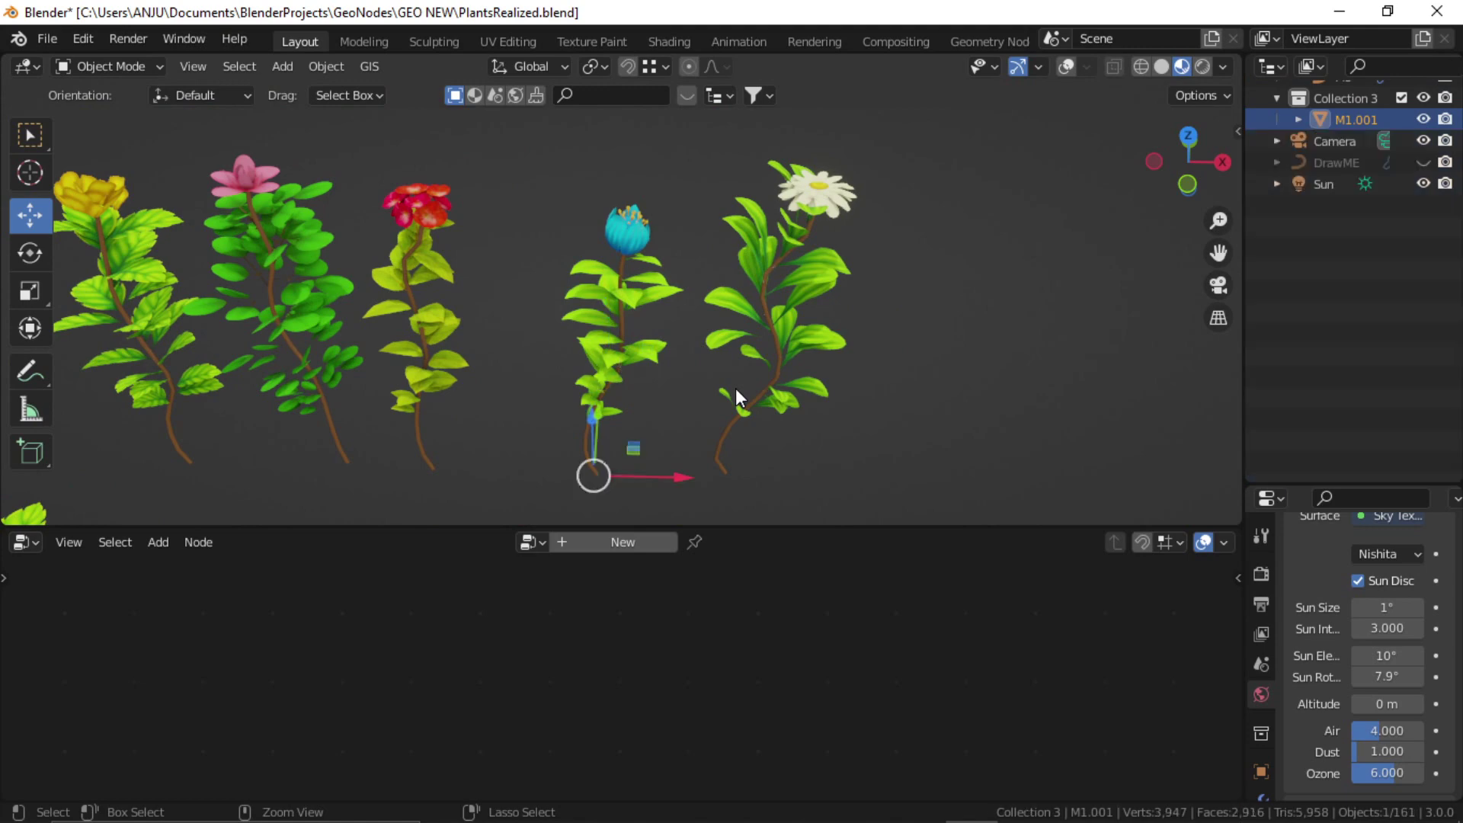
Turn on the viewport overlays and enlarge the 3D viewport to view the joined M1.001 plant.
middle_drag(669, 381, 852, 259)
click(1069, 69)
scroll(914, 384, up, 2)
shift+middle_drag(656, 368, 675, 337)
click(932, 387)
click(660, 387)
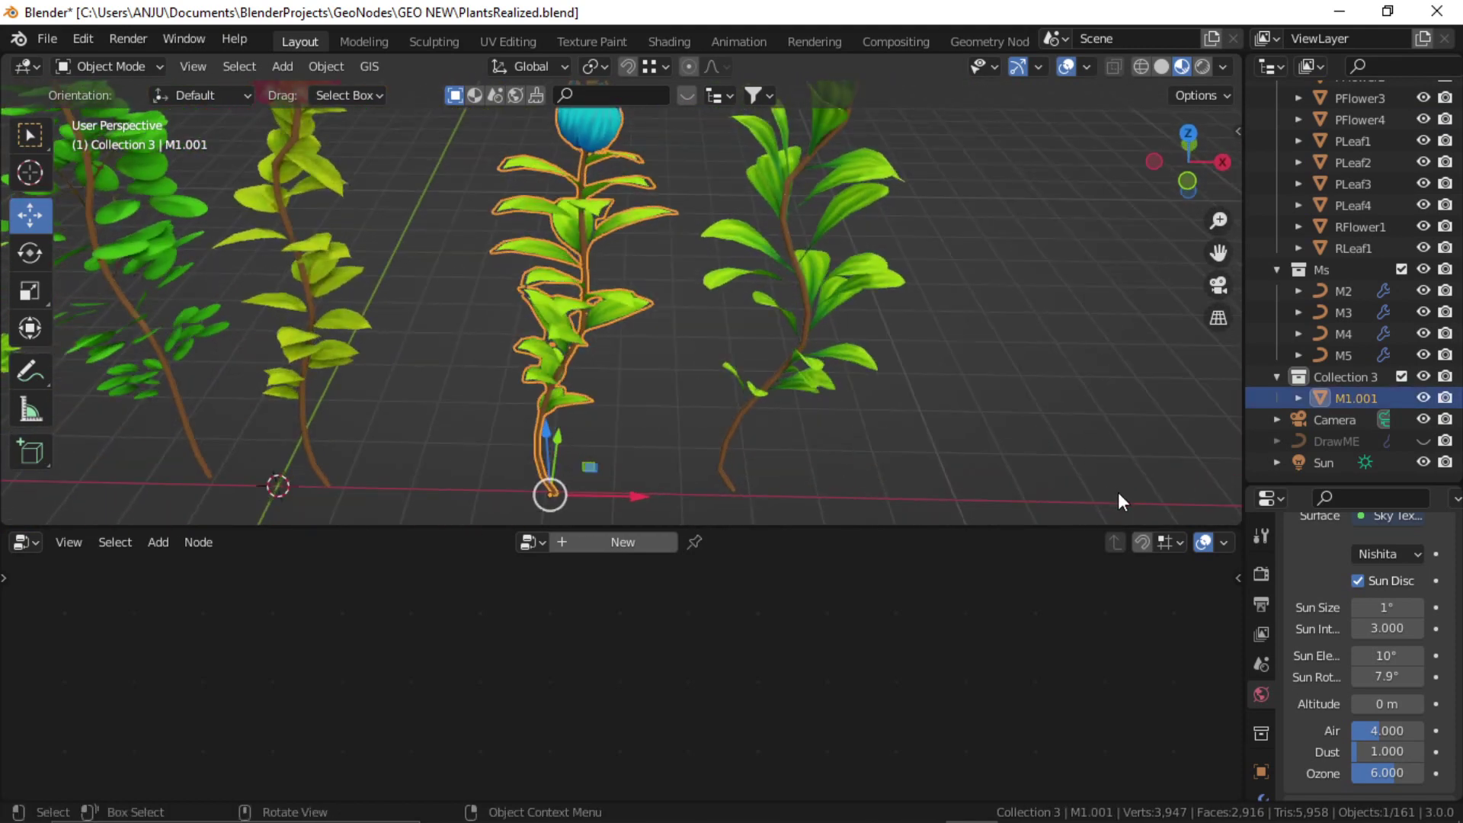
drag(996, 526, 995, 651)
middle_drag(995, 649, 689, 339)
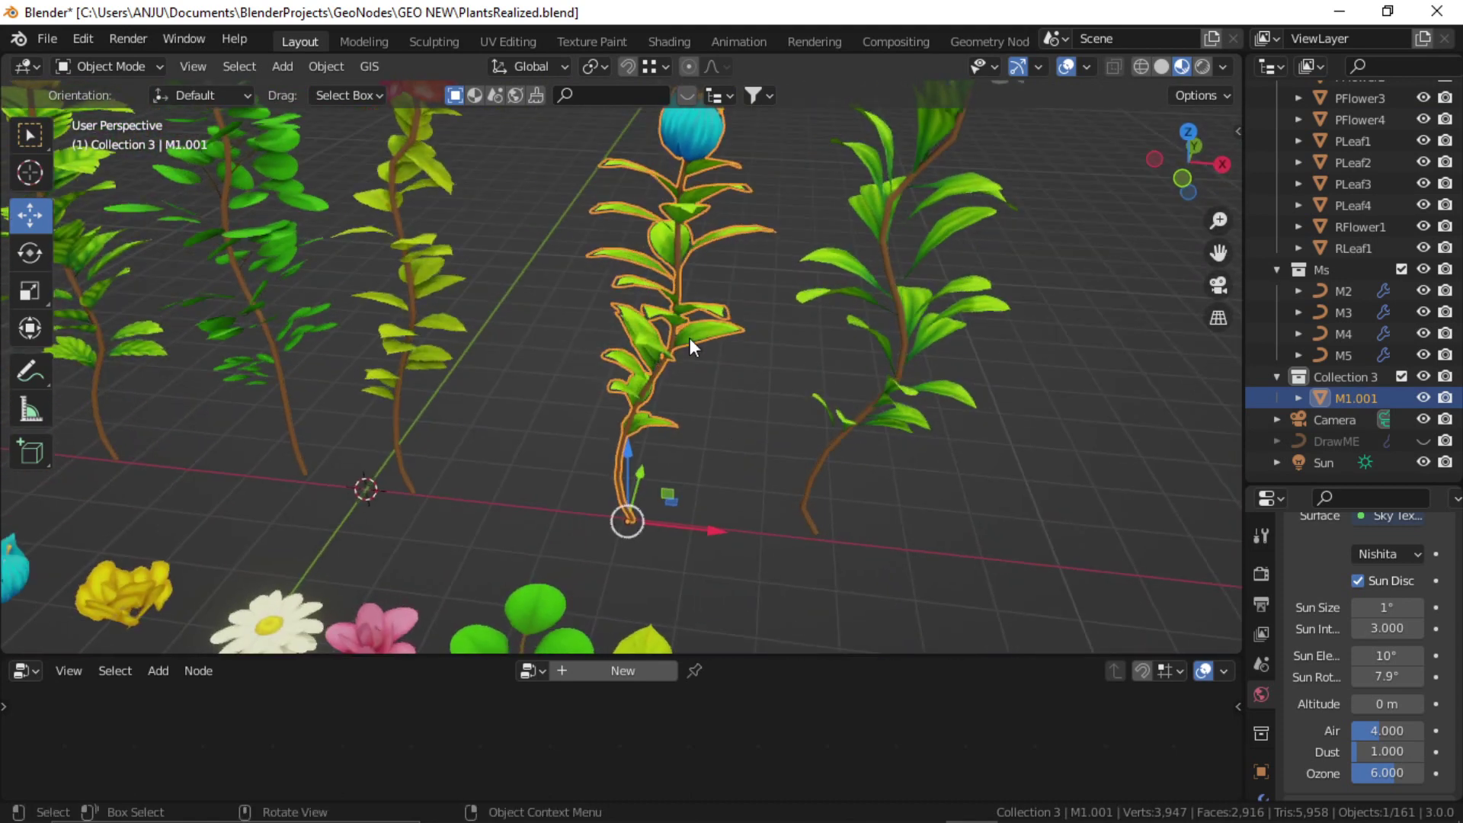
Look at the joined plant in the UV Editing workspace and return to the Layout workspace.
click(493, 40)
scroll(226, 373, down, 2)
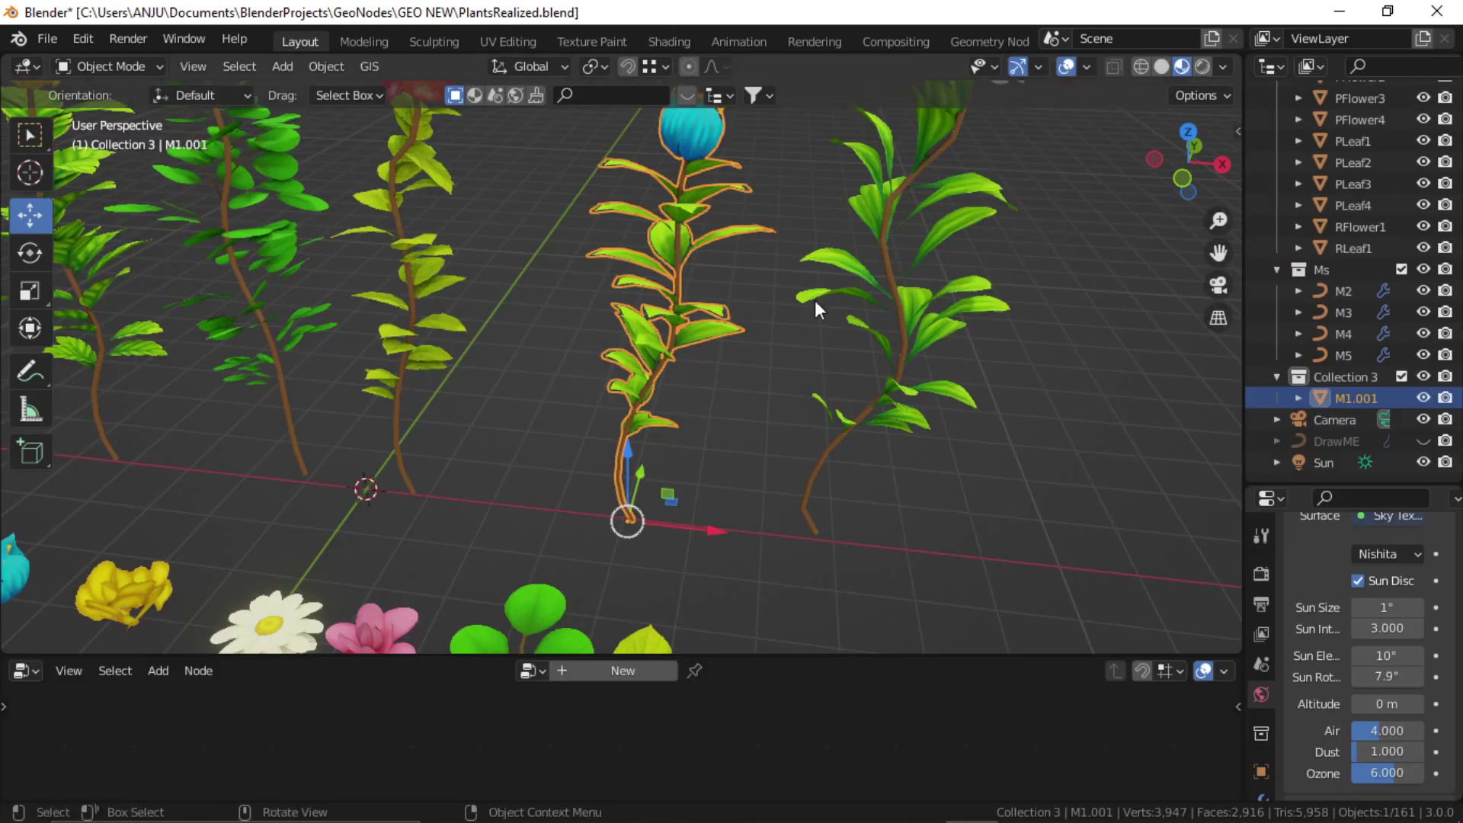
click(300, 41)
Merge all vertices of the M1.001 mesh by distance and return to Object Mode.
middle_drag(707, 357, 742, 402)
key(Tab)
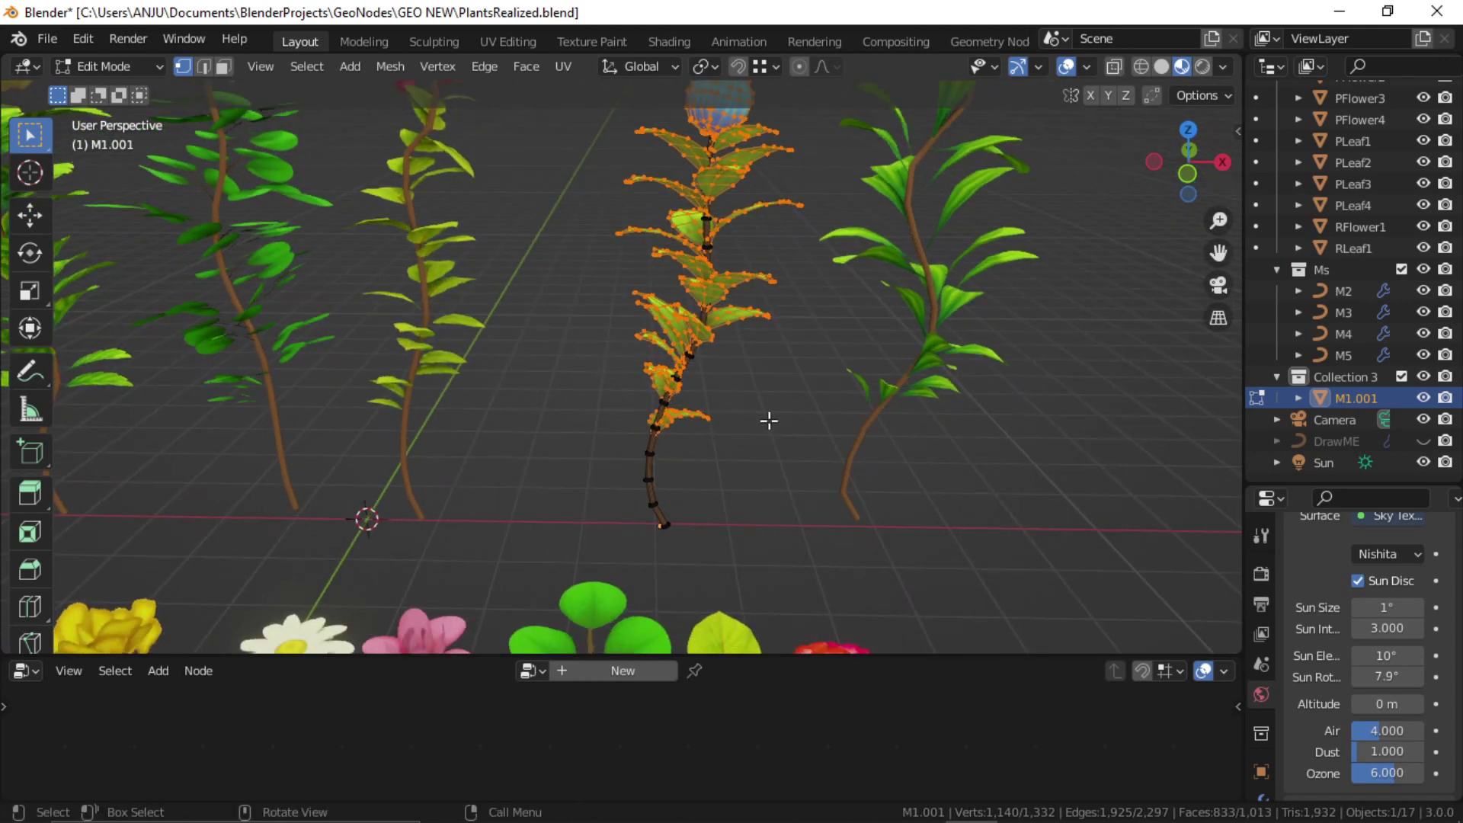
key(a)
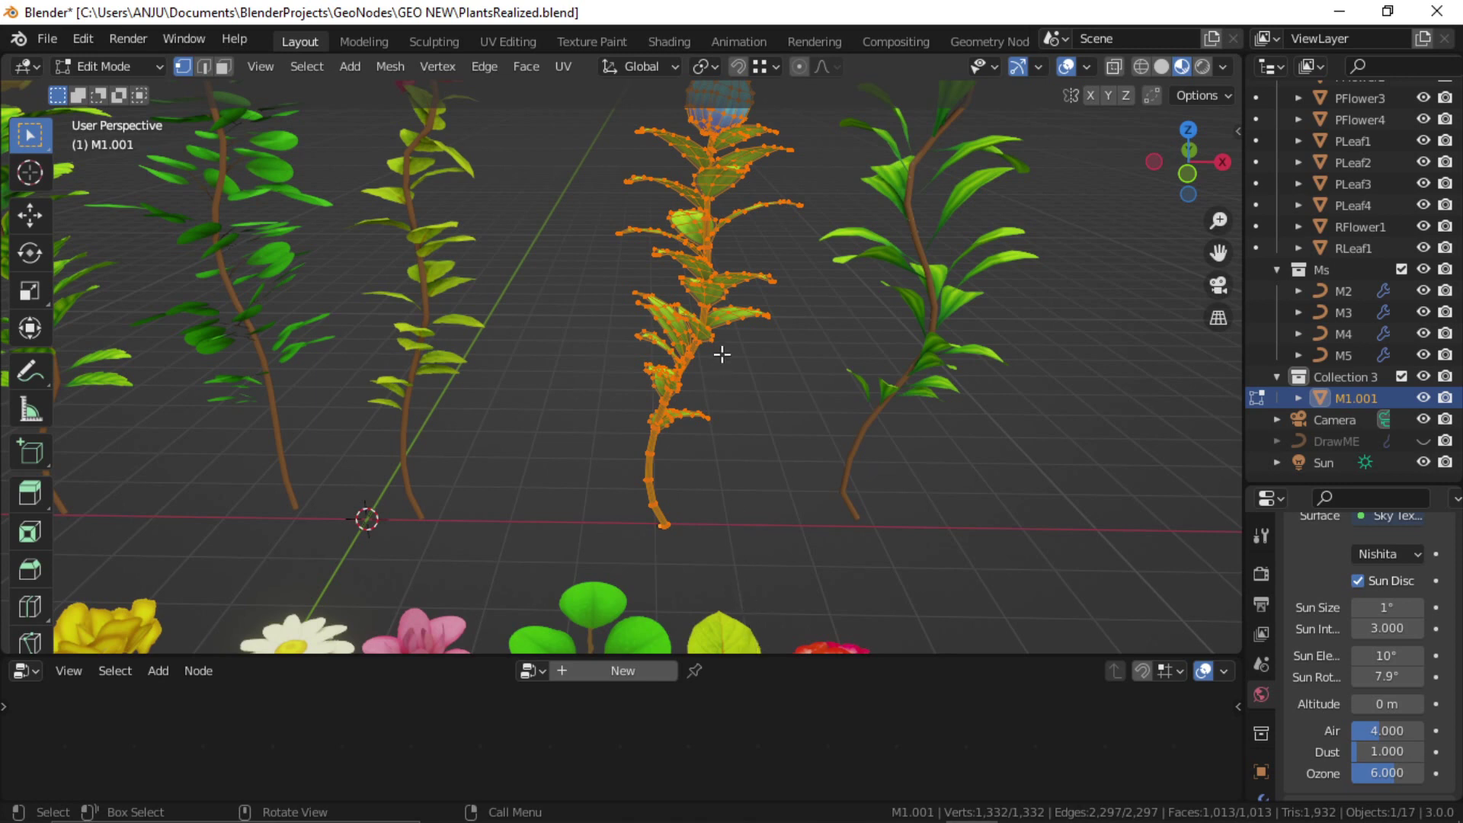
key(m)
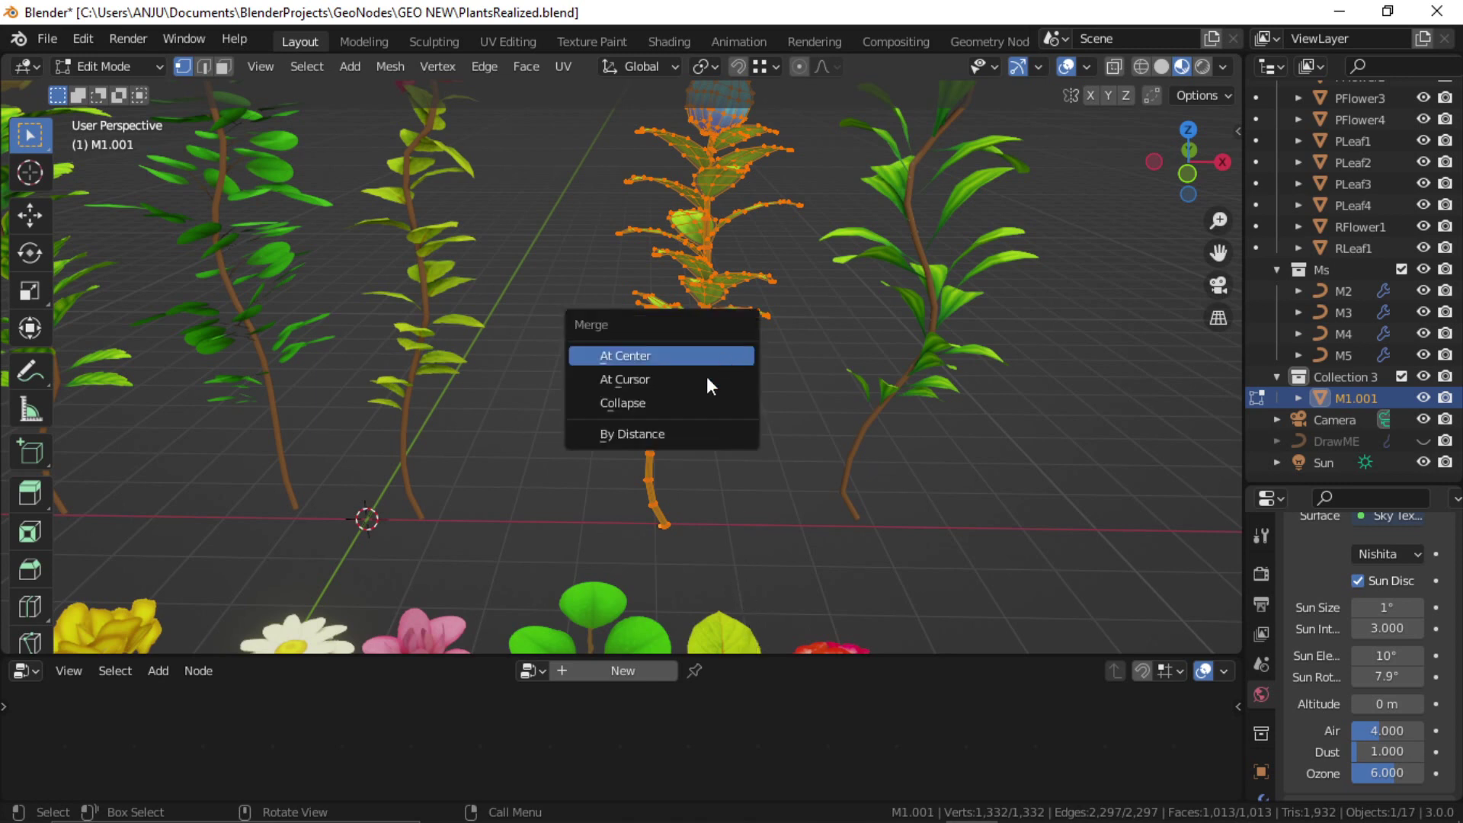
click(654, 435)
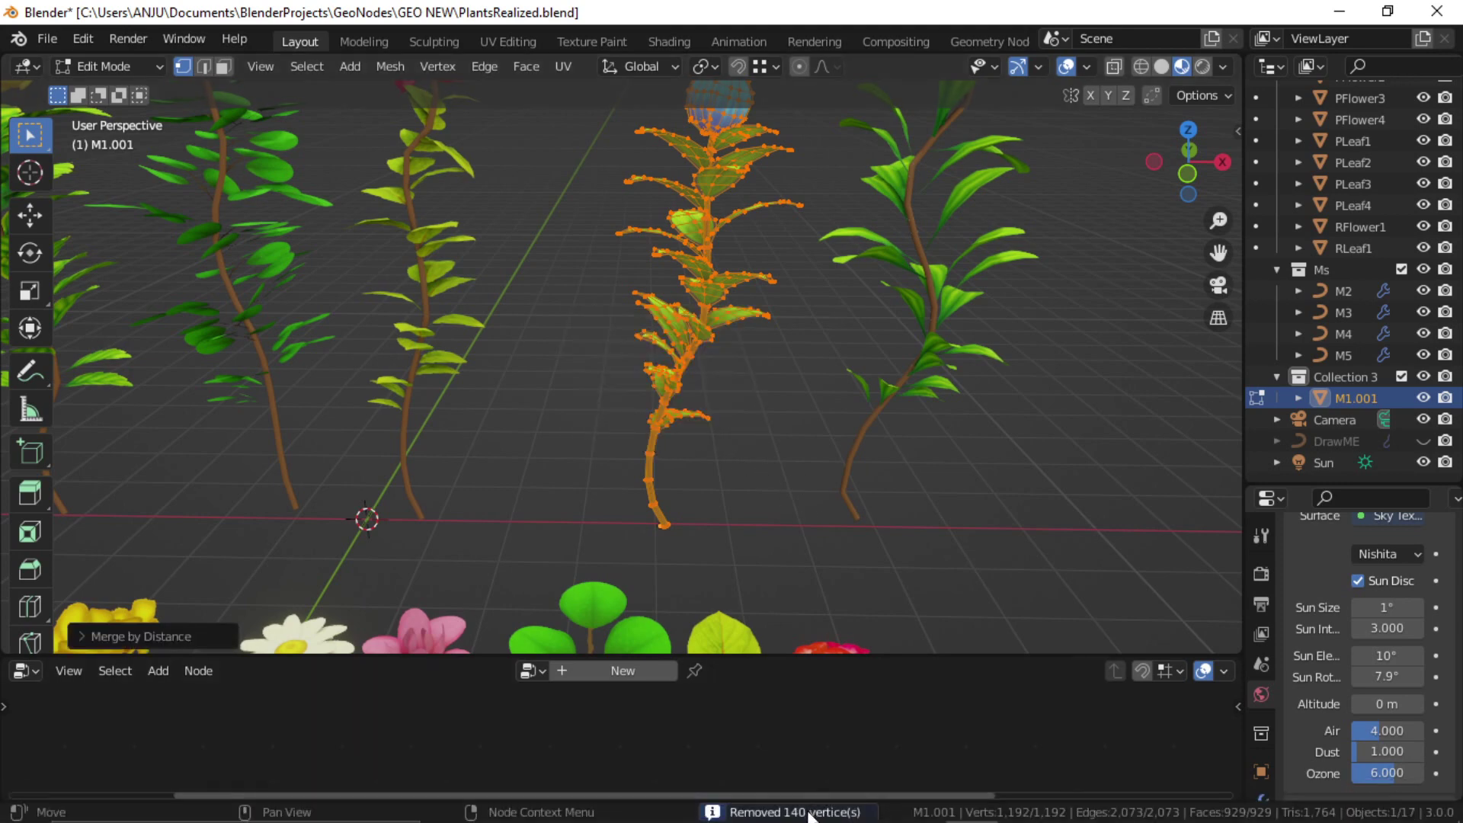
middle_drag(699, 421, 761, 396)
key(Tab)
Select the M1.001 plant and show the viewport in solid shading with X-ray enabled.
scroll(783, 427, up, 5)
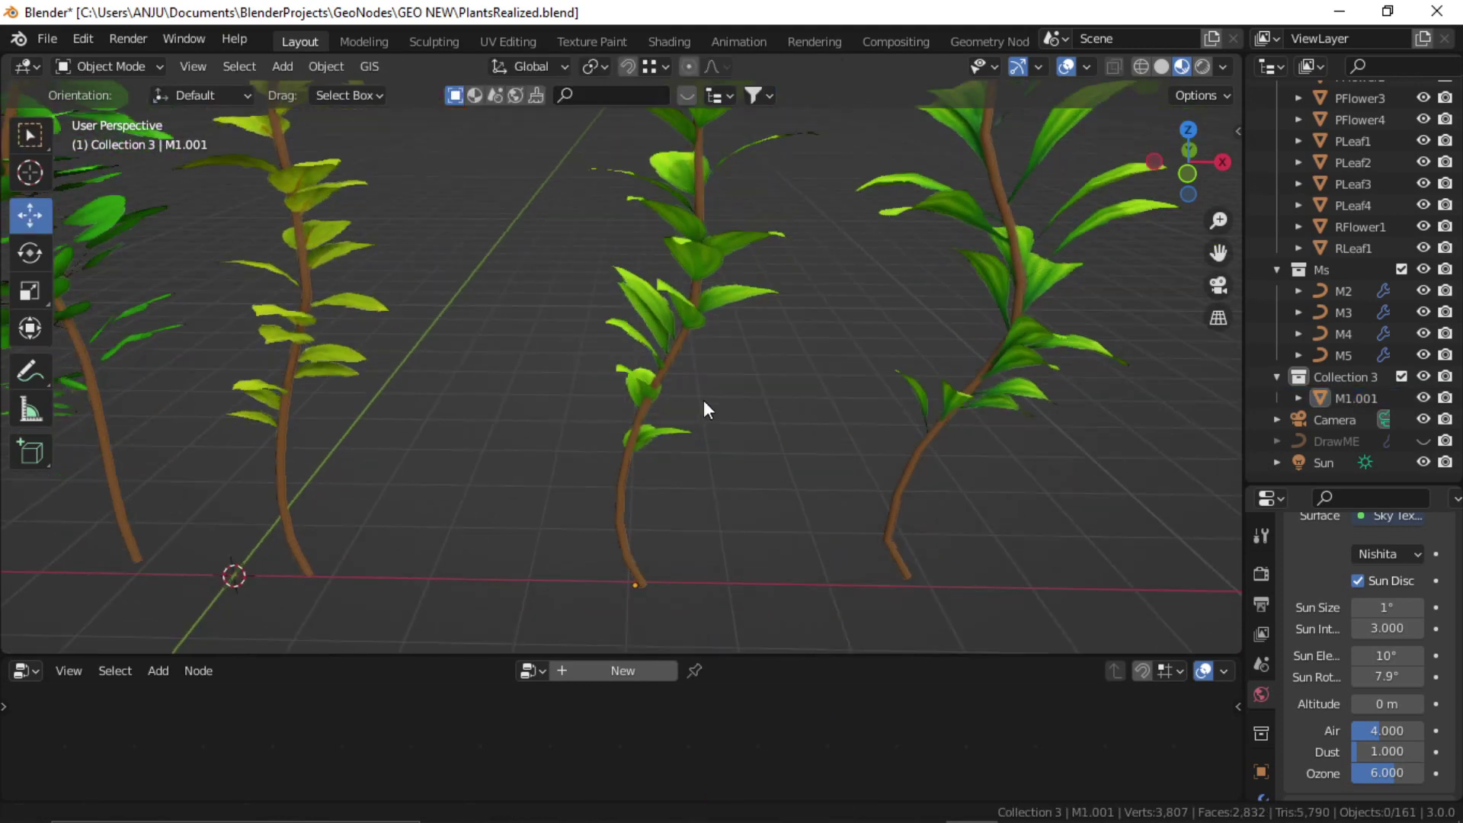
click(592, 435)
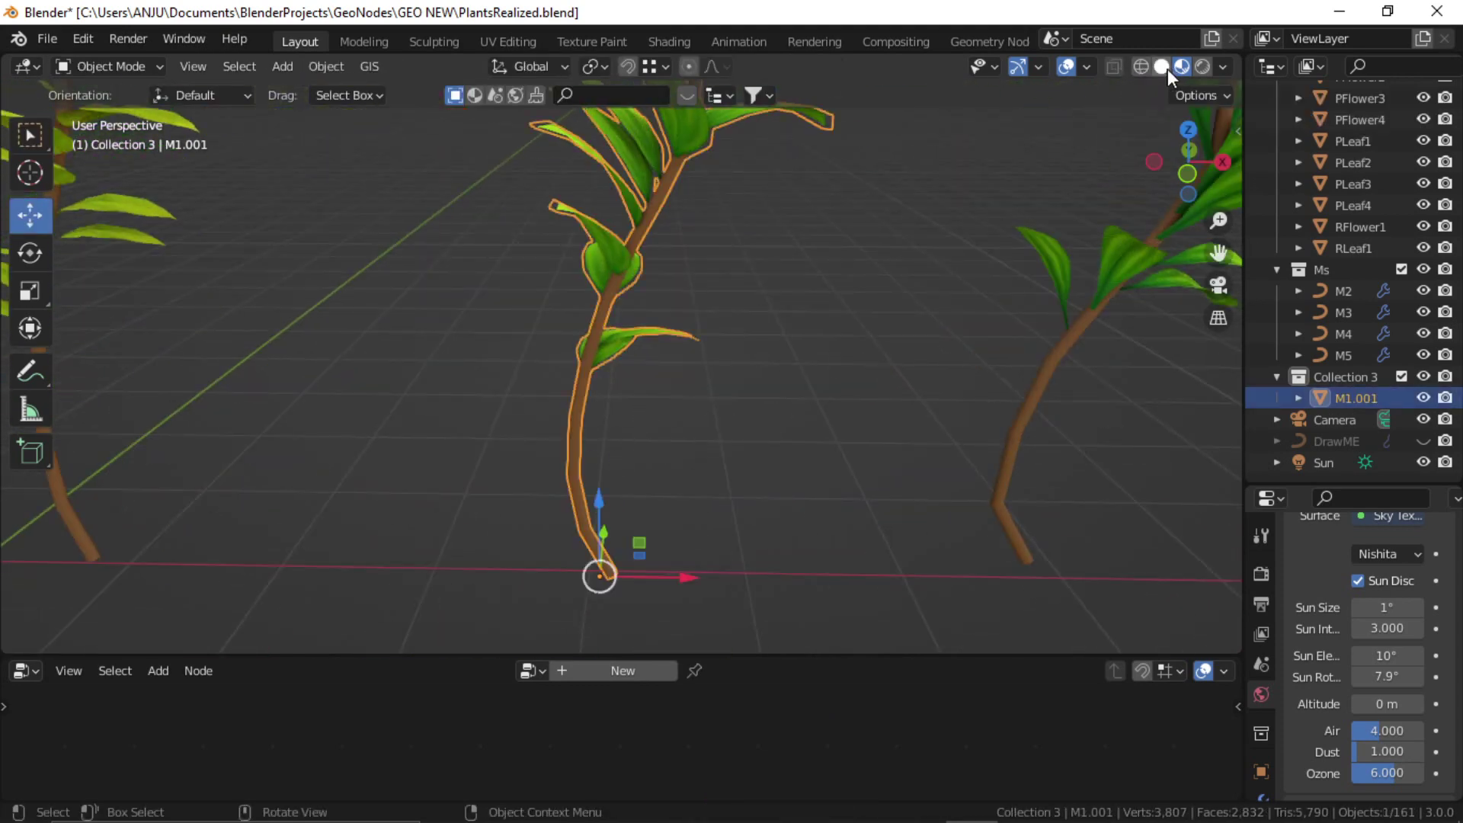
click(1112, 66)
scroll(651, 474, up, 2)
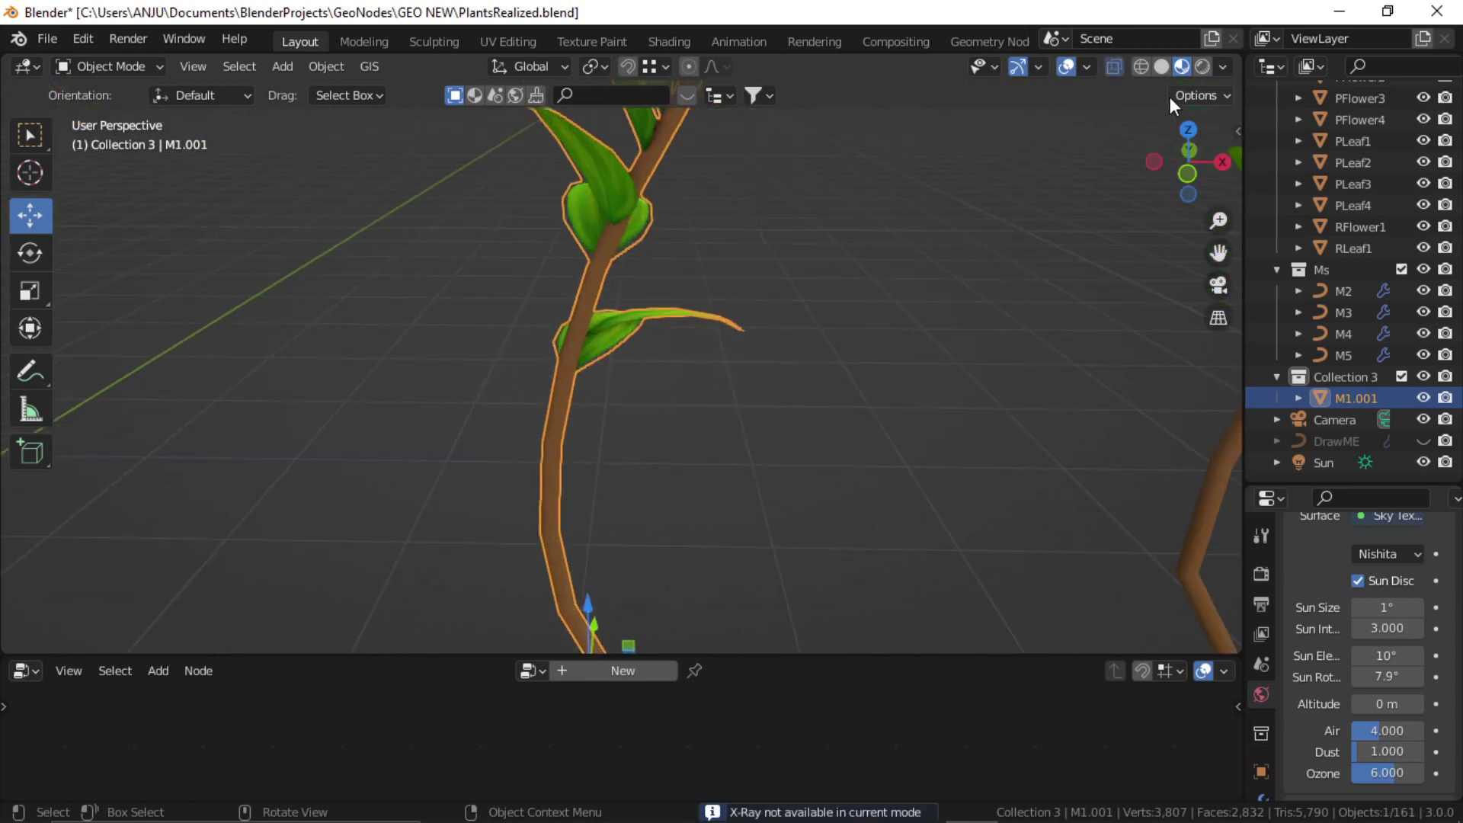
click(1161, 67)
shift+middle_drag(680, 435, 728, 347)
Examine the lower stem of M1.001 in Edit Mode for loose vertices inside the tube.
click(583, 413)
scroll(583, 413, up, 3)
key(Tab)
shift+middle_drag(677, 477, 700, 435)
scroll(610, 411, up, 3)
drag(667, 439, 847, 514)
shift+middle_drag(852, 349, 661, 328)
scroll(697, 435, down, 3)
shift+middle_drag(703, 501, 696, 306)
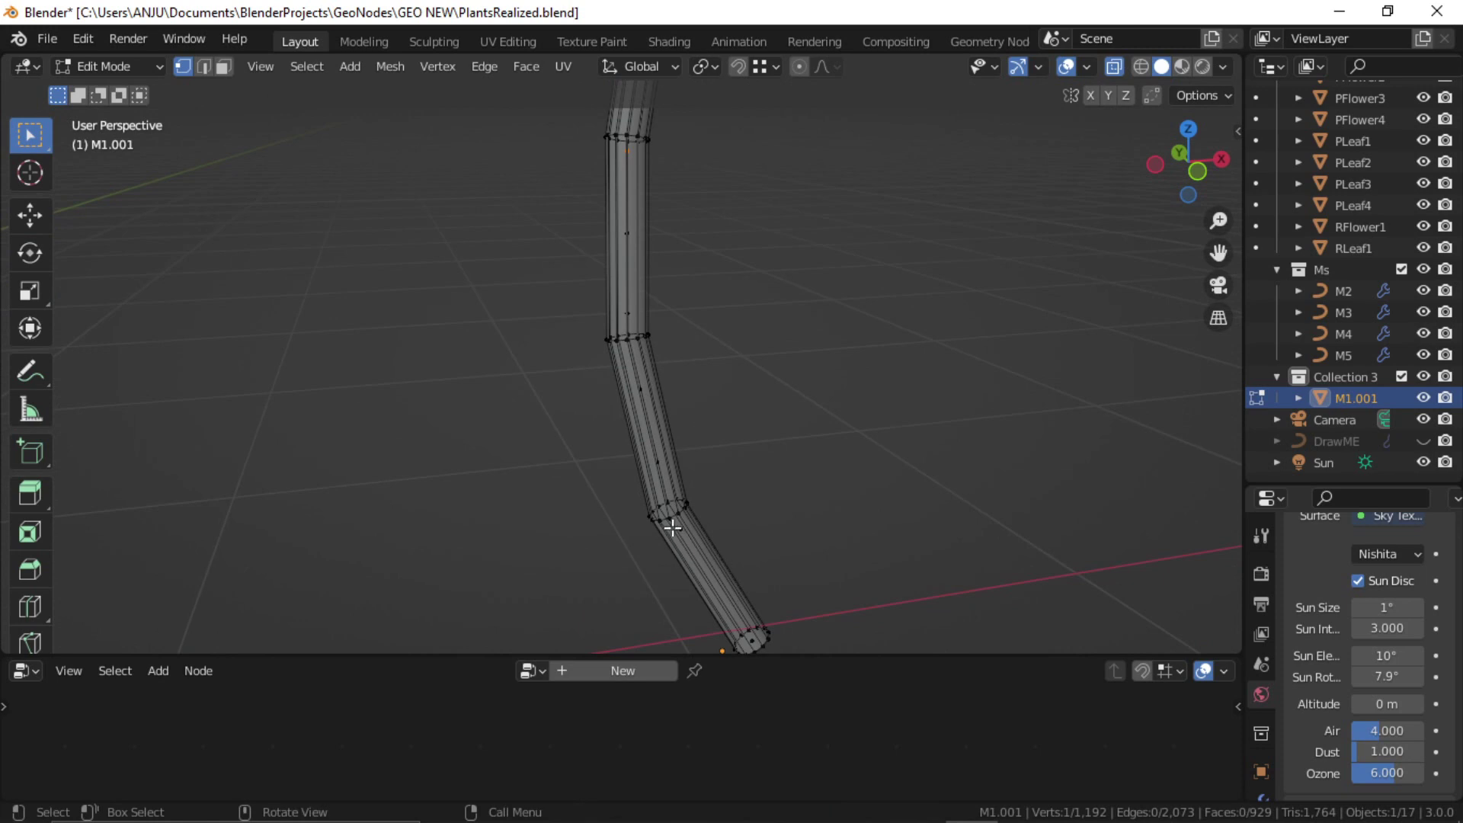
click(815, 544)
scroll(657, 461, down, 3)
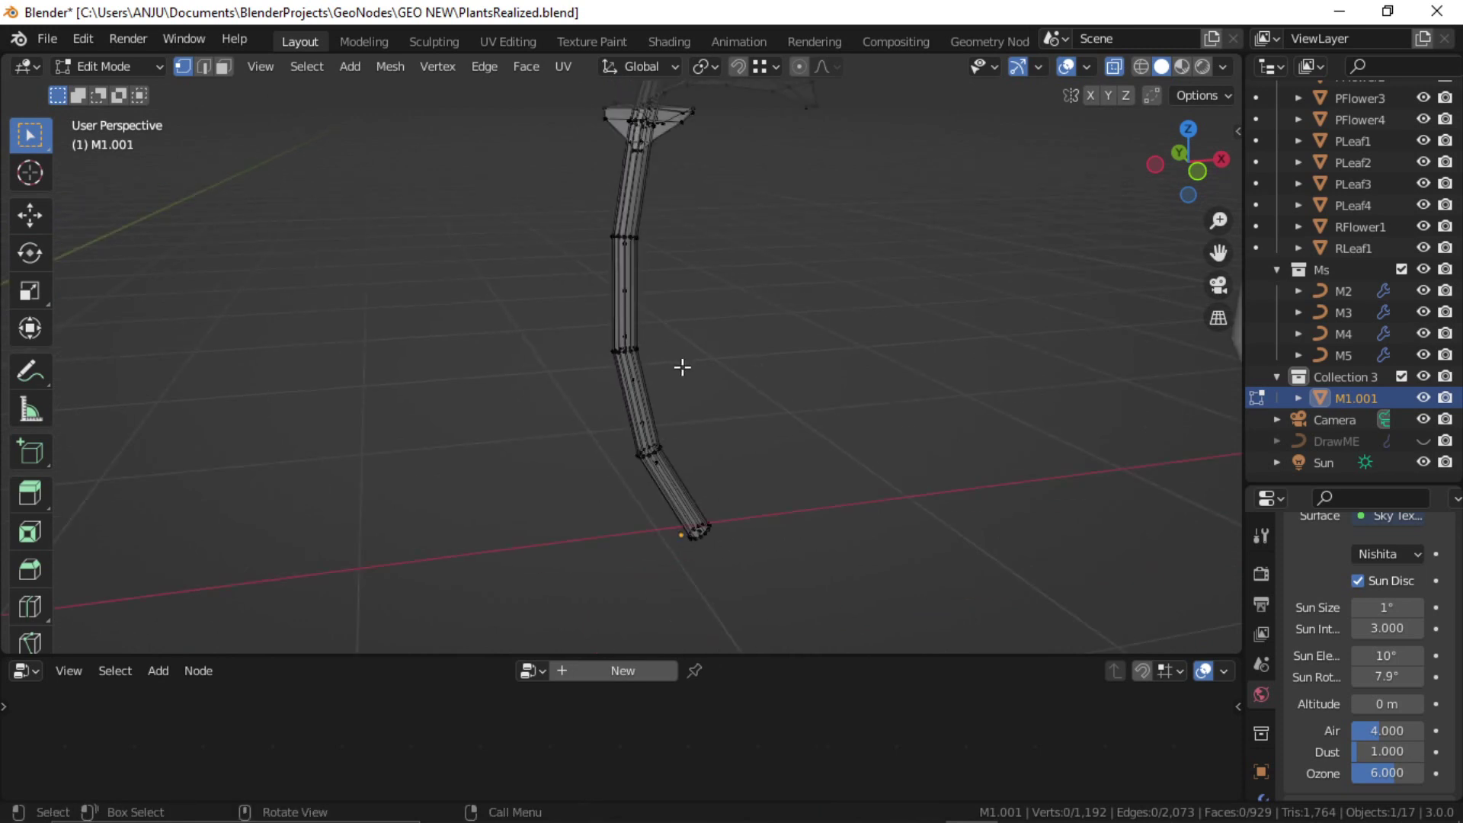
Delete the loose geometry from the whole M1.001 mesh.
key(a)
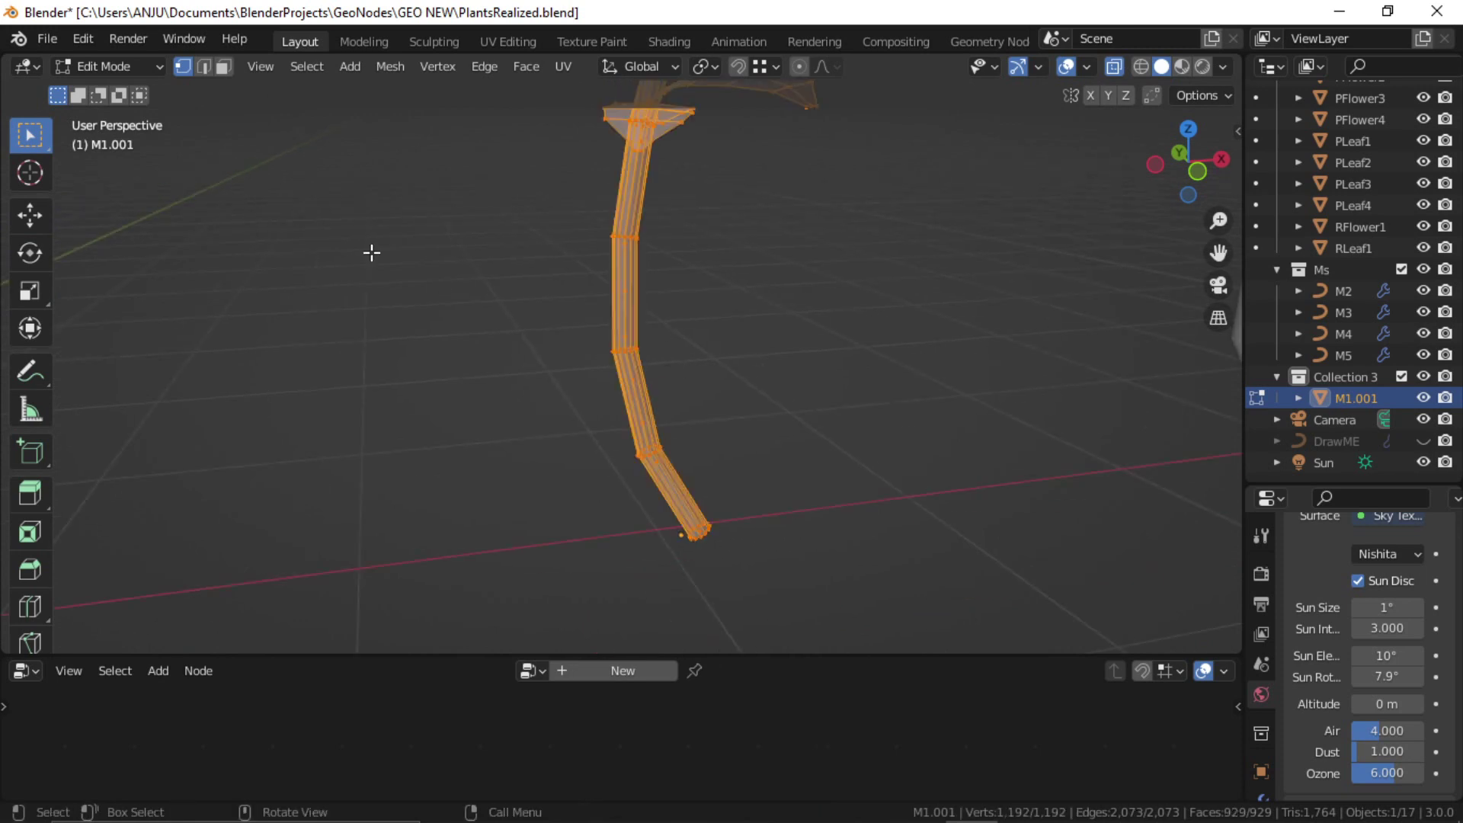
click(388, 67)
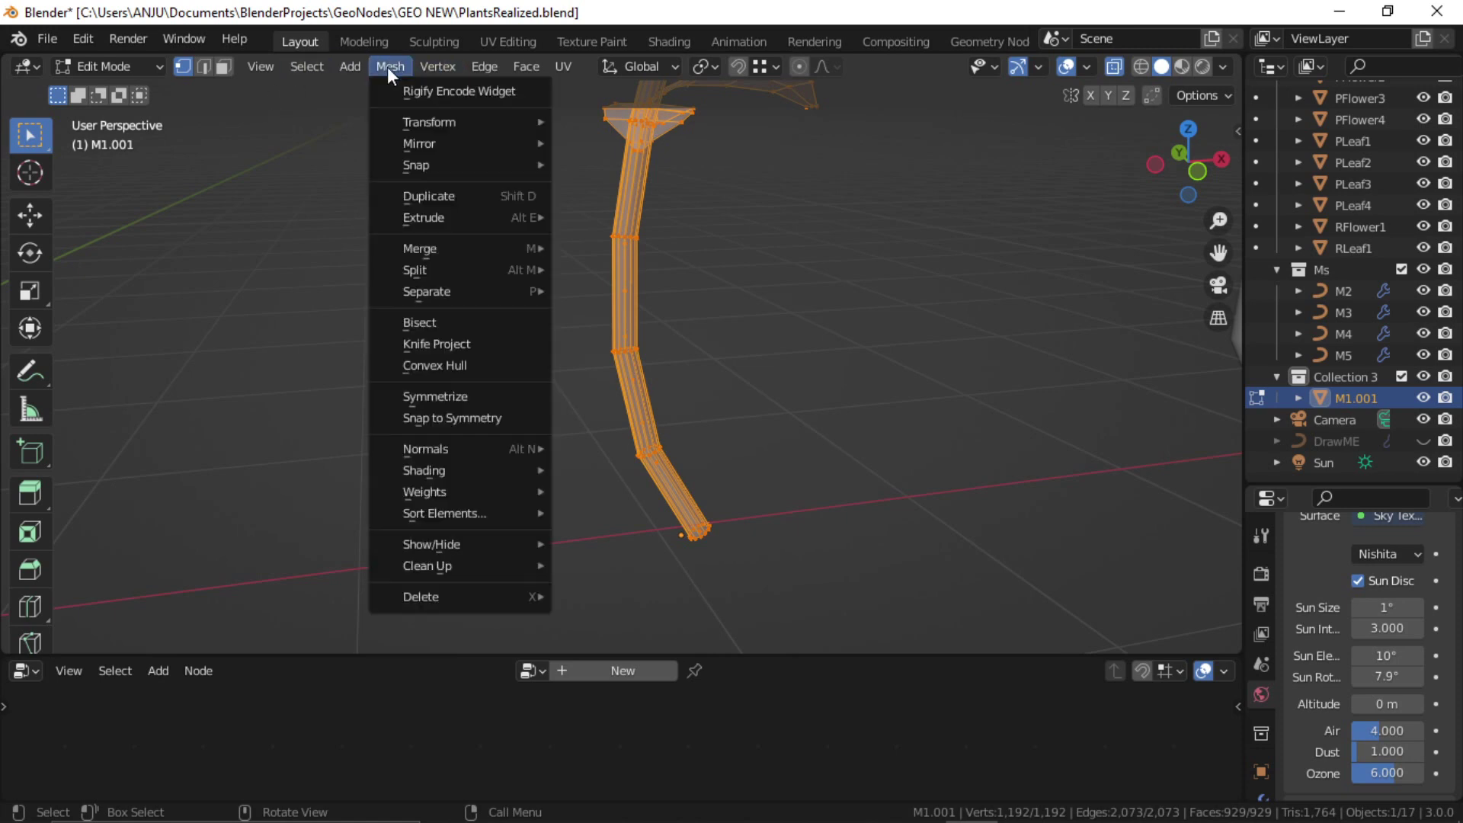
mouse_move(479, 567)
click(647, 563)
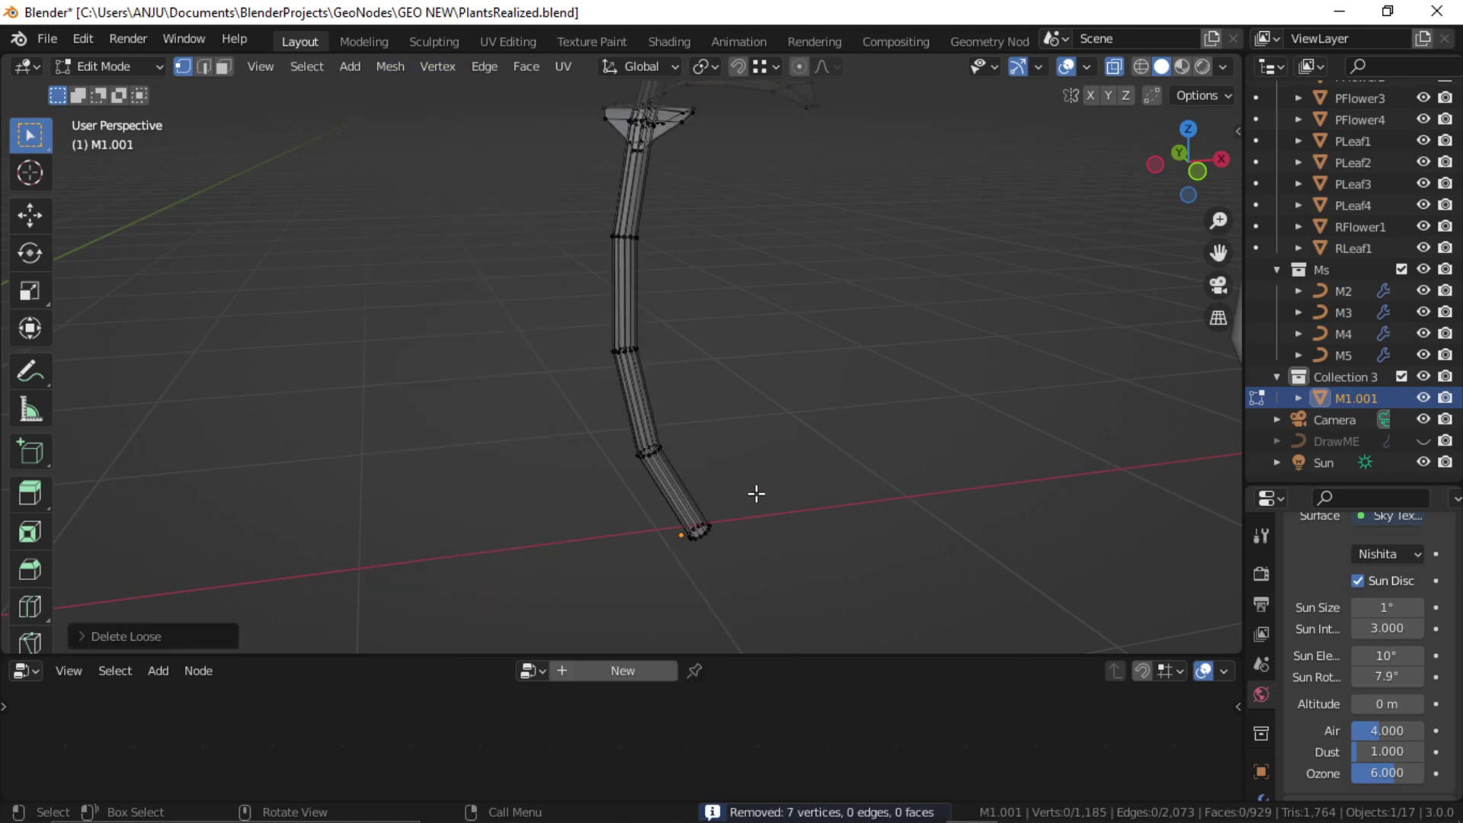
Check the cleaned M1.001 stem from several angles in both Edit Mode and Object Mode.
scroll(696, 410, up, 2)
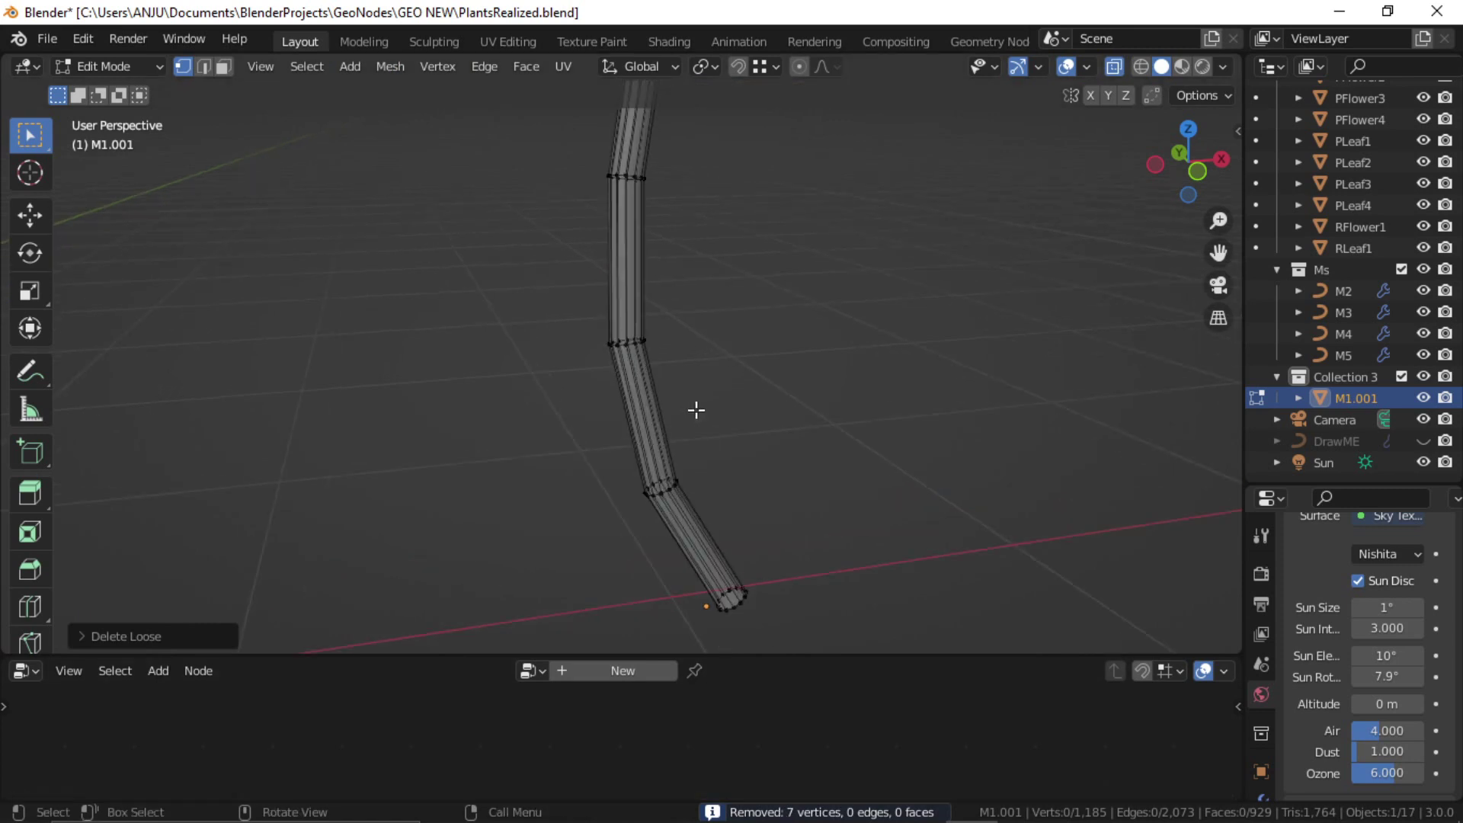
key(Tab)
click(701, 443)
key(Tab)
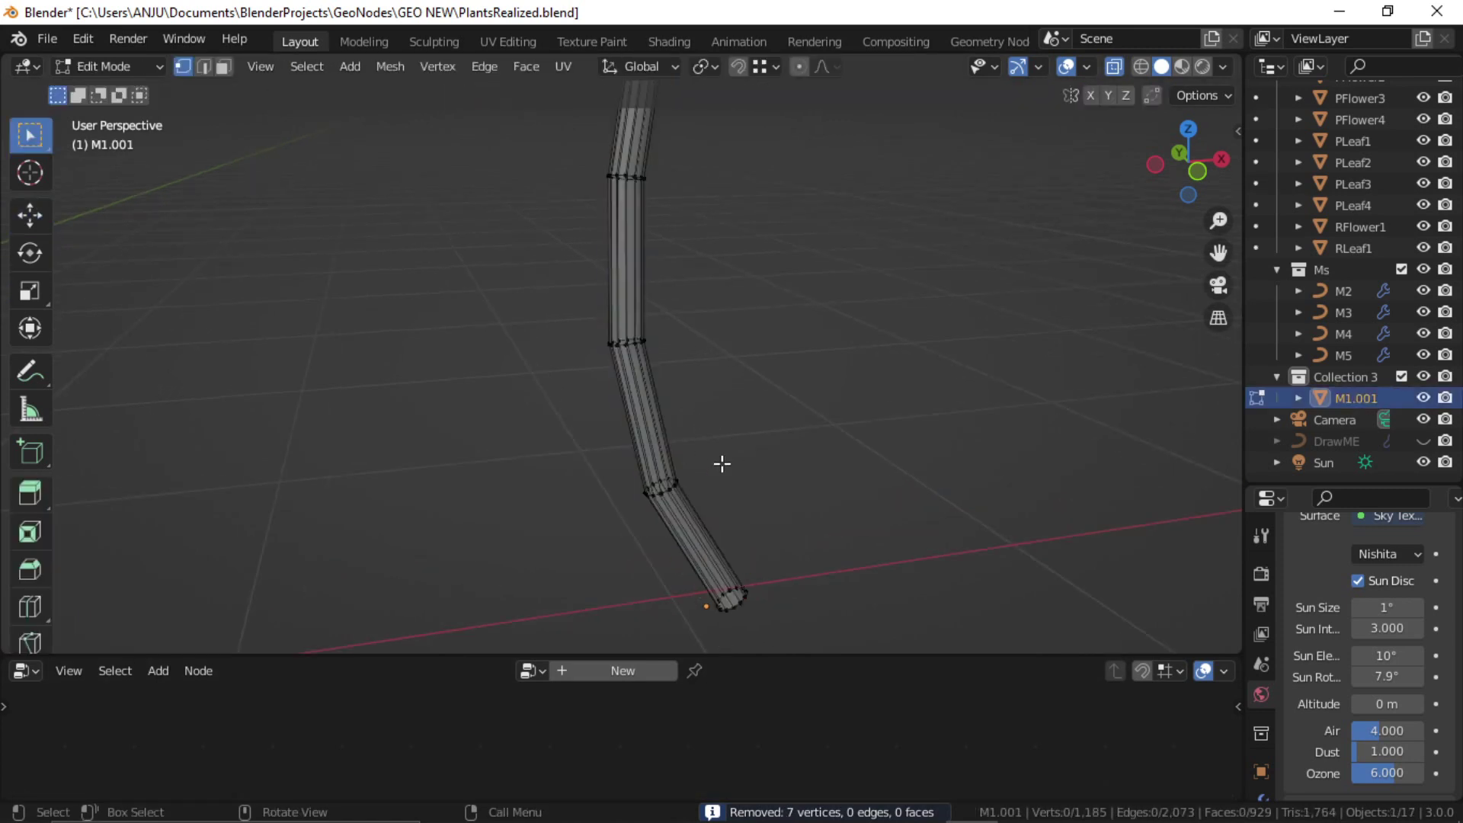
middle_drag(683, 471, 549, 402)
key(Tab)
click(769, 404)
scroll(702, 368, down, 5)
middle_drag(706, 319, 664, 349)
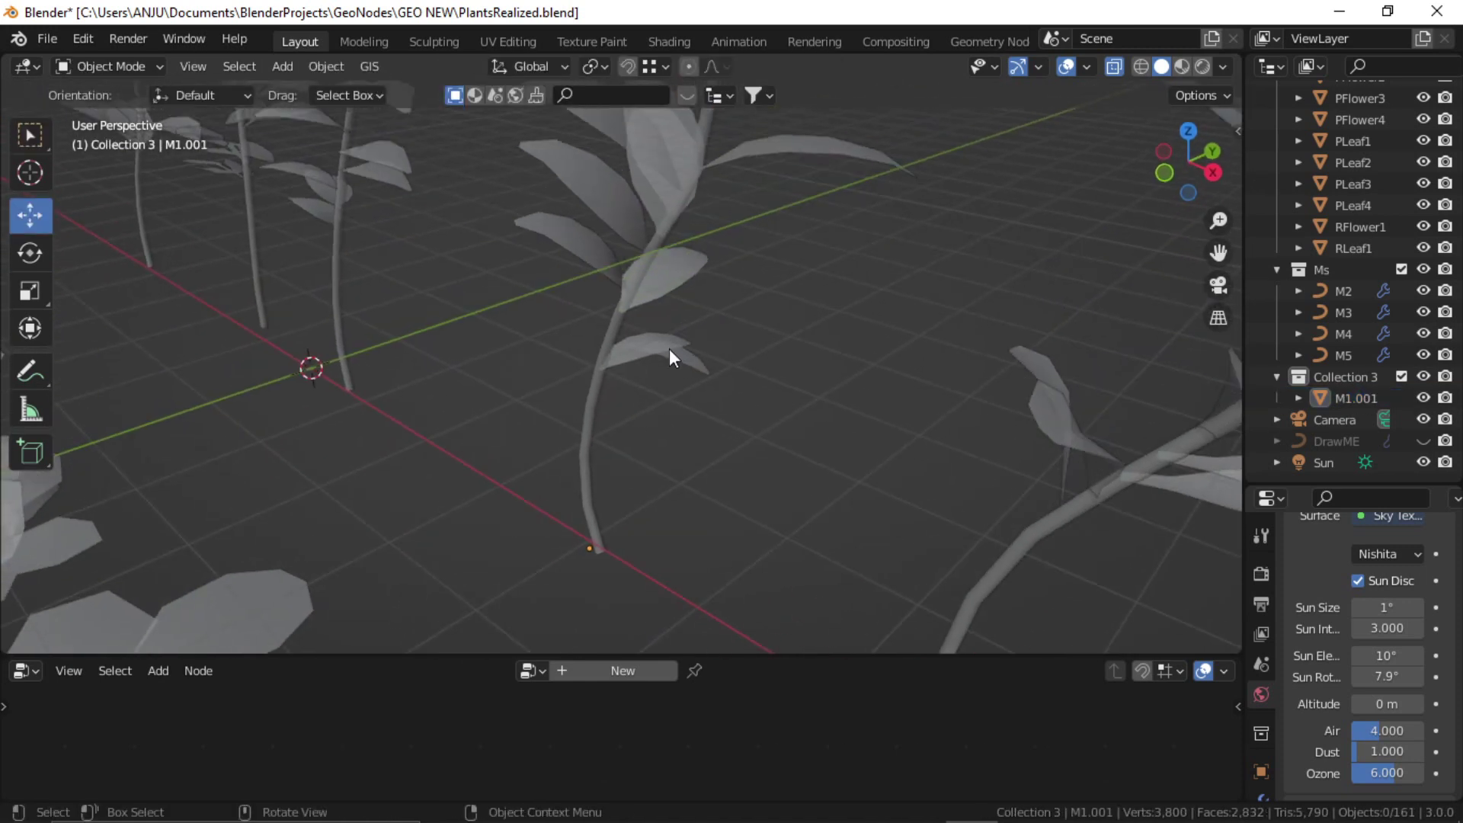
Turn off X-ray display and view the M1.001 plant among its neighbours in solid shading.
click(626, 320)
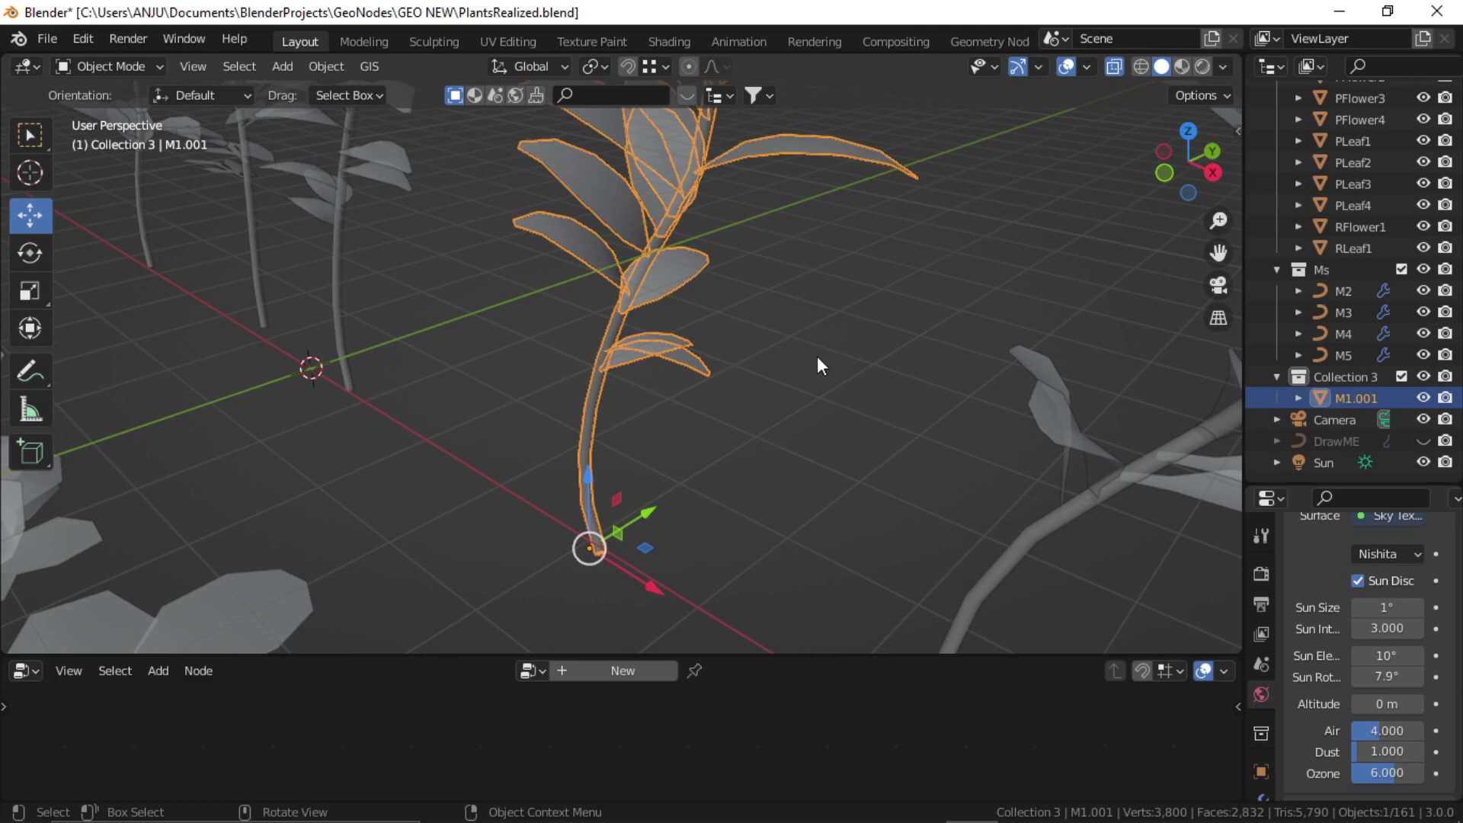
key(alt+z)
click(710, 396)
scroll(709, 393, down, 5)
middle_drag(670, 346, 724, 360)
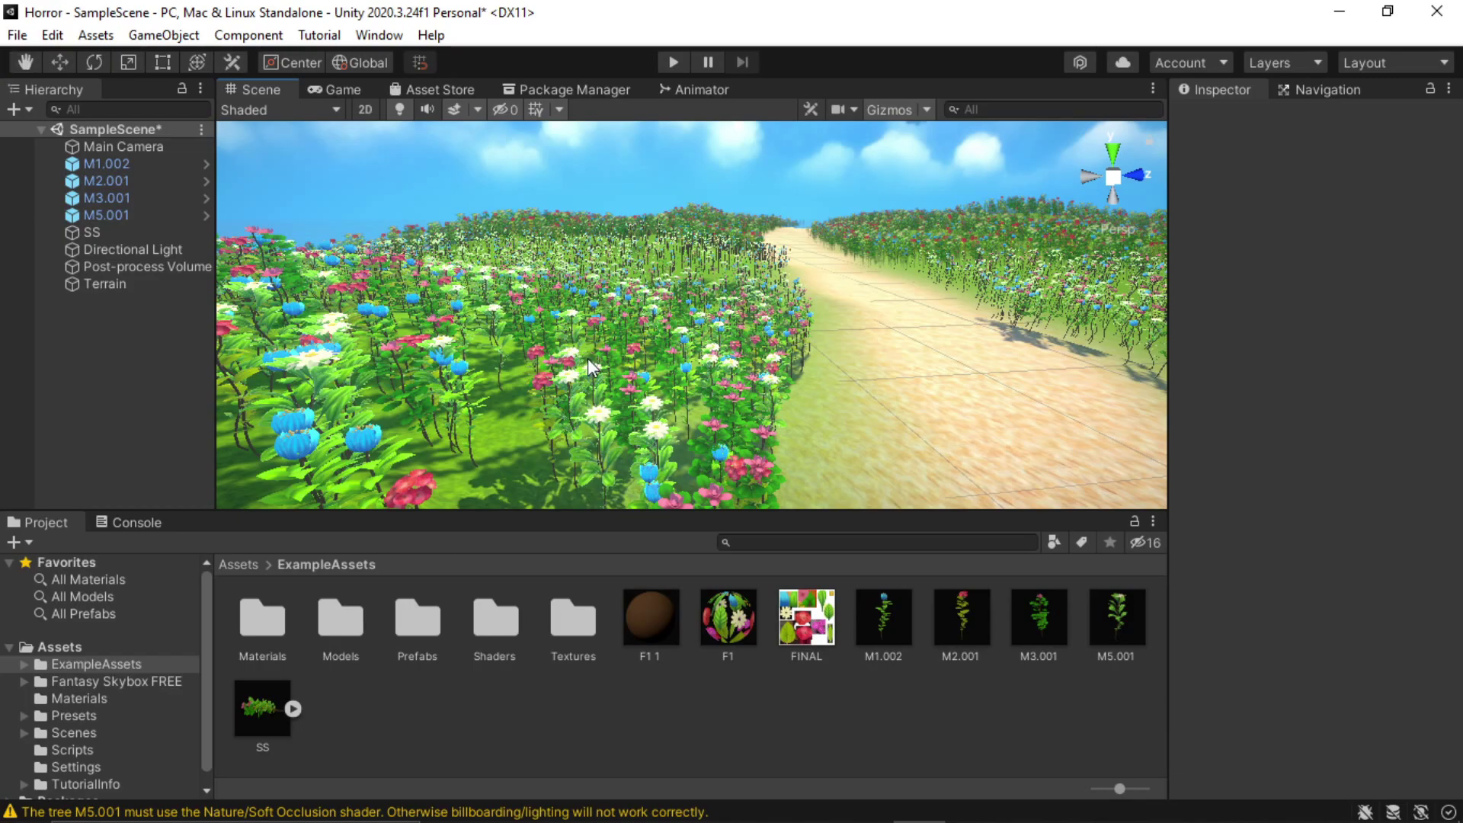
Switch to Unity and inspect the M1.002, M2.001 and M3.001 plant prefabs in the ExampleAssets folder.
alt+drag(669, 354, 617, 411)
click(878, 611)
click(973, 618)
click(1046, 625)
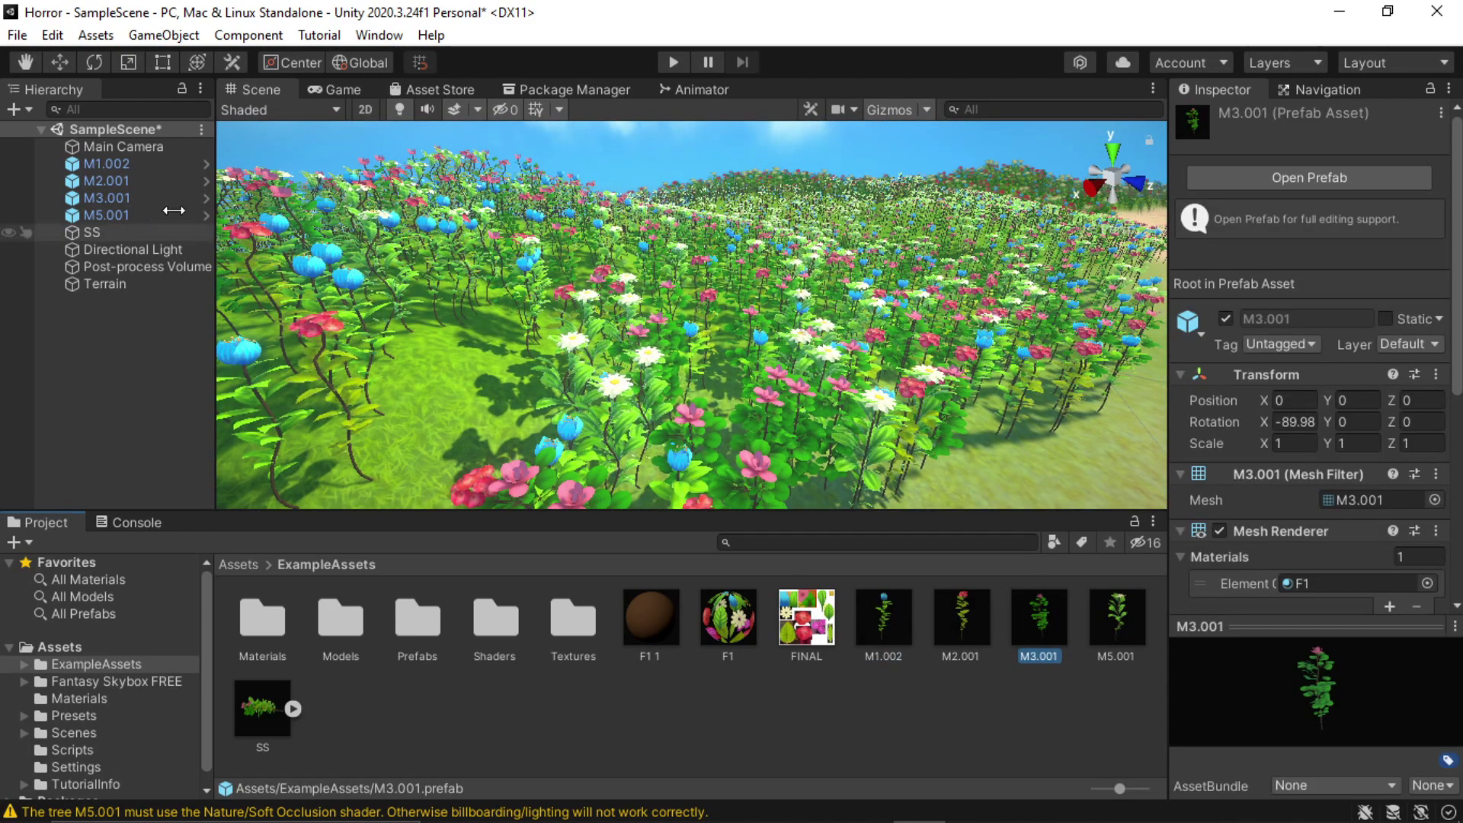
Inspect the M1.002, M2.001, M3.001 and M5.001 plant objects in SampleScene one after another.
click(95, 170)
click(111, 183)
click(104, 198)
click(103, 215)
Look around the terrain scene to examine the flower fields on both sides of the sandy path.
alt+drag(702, 390, 834, 377)
middle_drag(821, 401, 628, 261)
right_drag(632, 262, 720, 288)
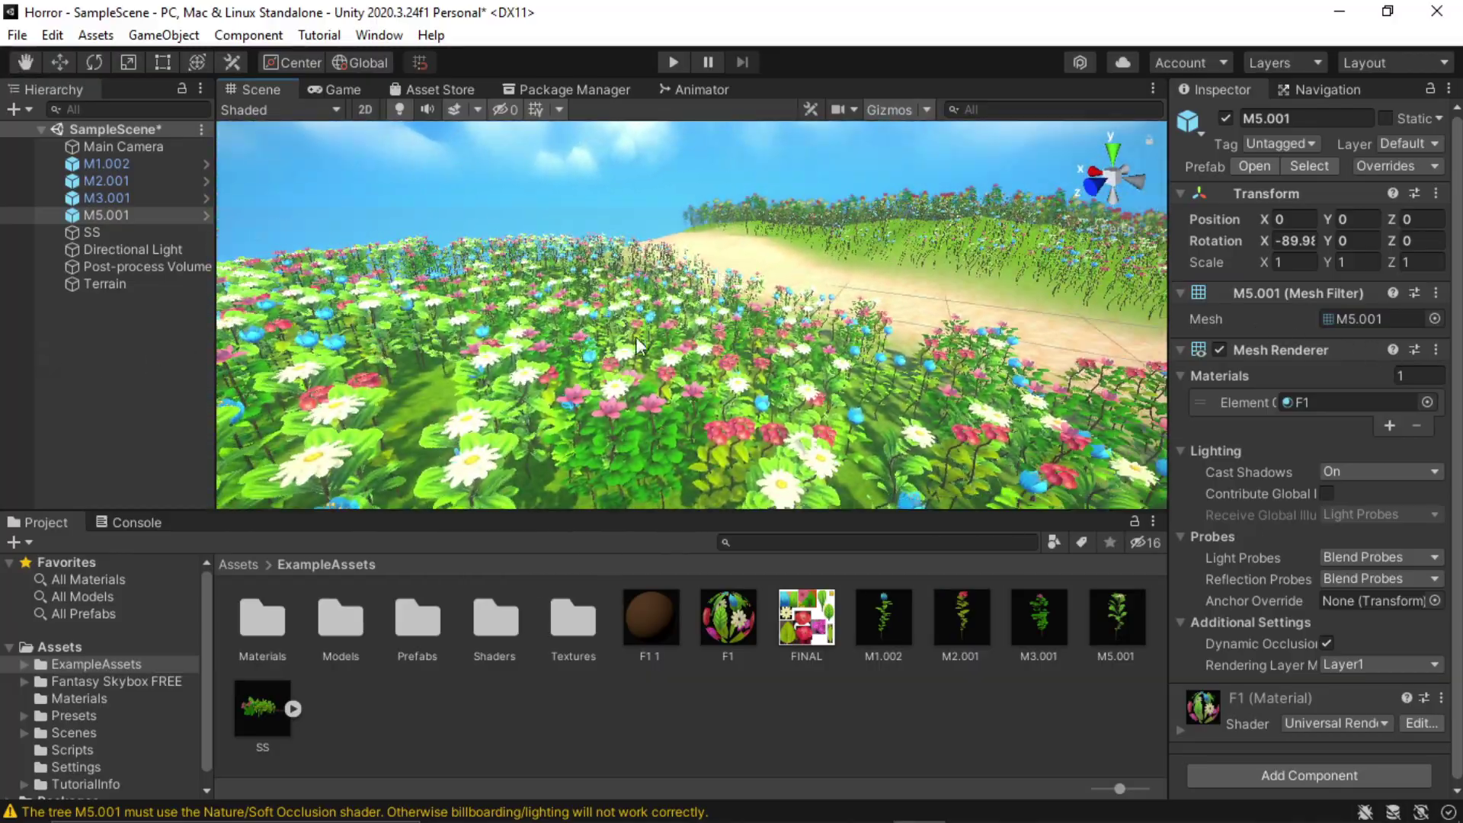
right_drag(740, 357, 813, 368)
right_drag(585, 384, 1035, 346)
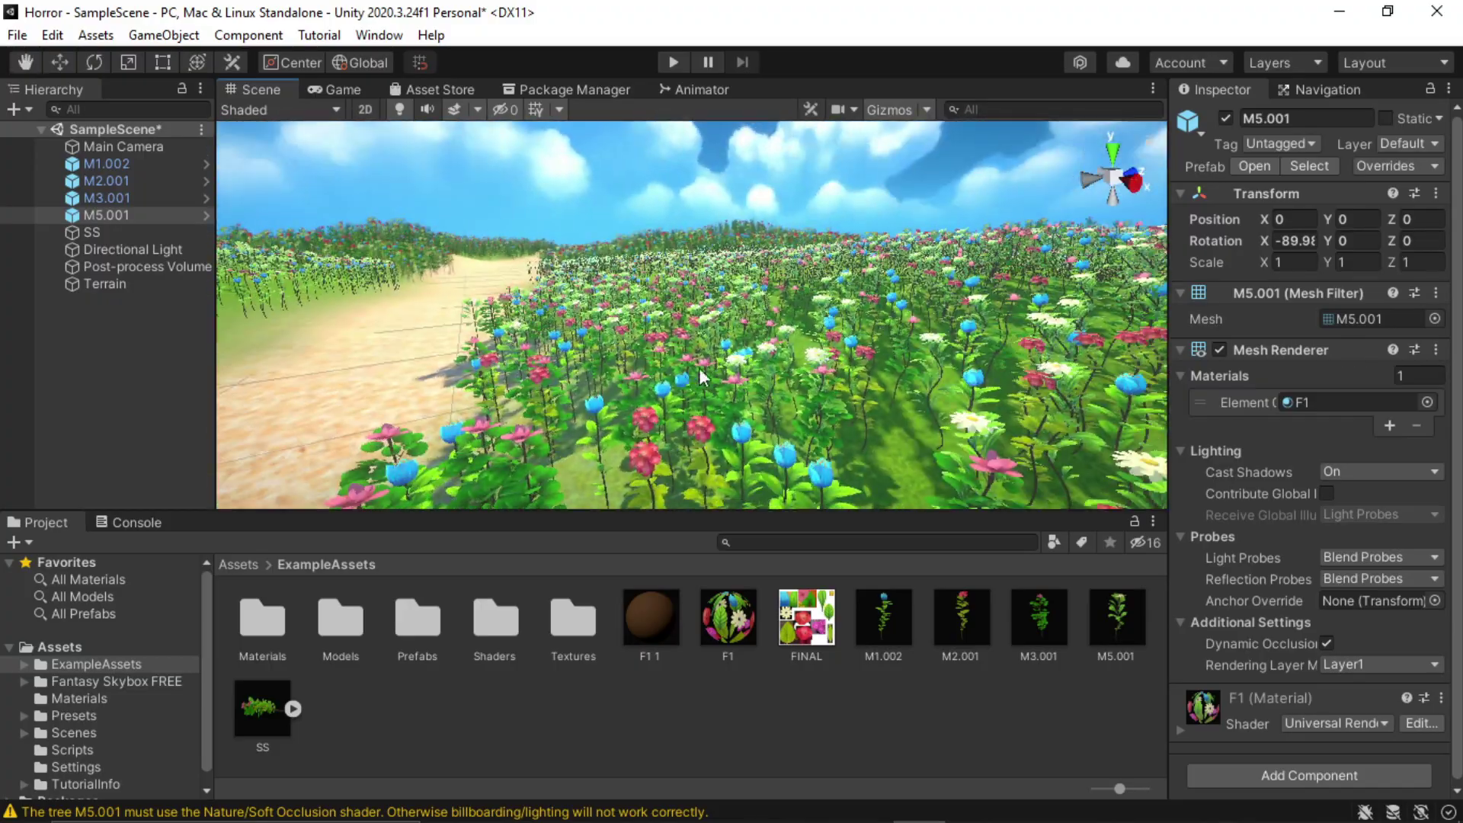
middle_drag(708, 363, 747, 369)
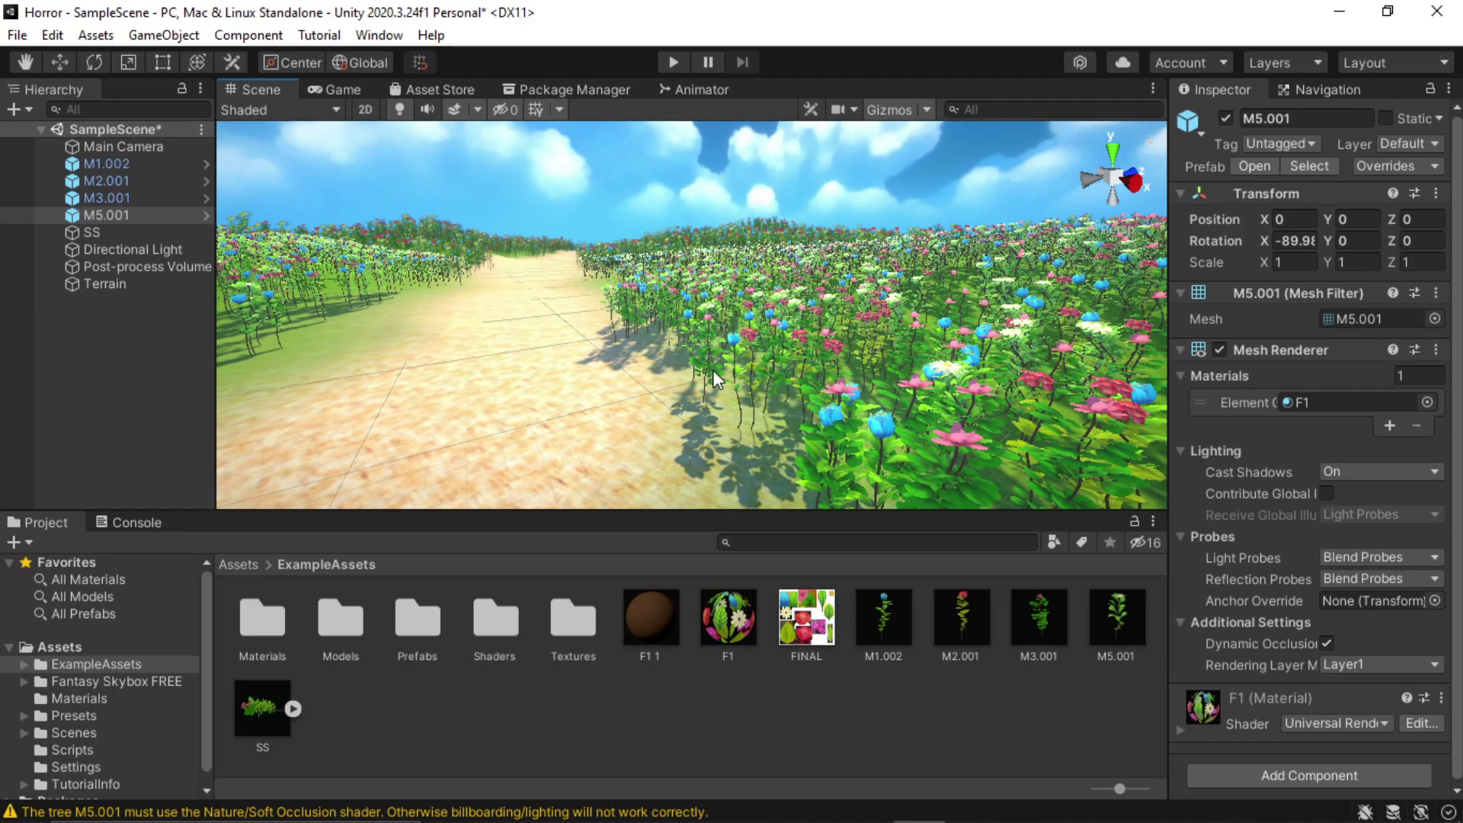
right_drag(747, 373, 975, 374)
right_drag(533, 381, 26, 387)
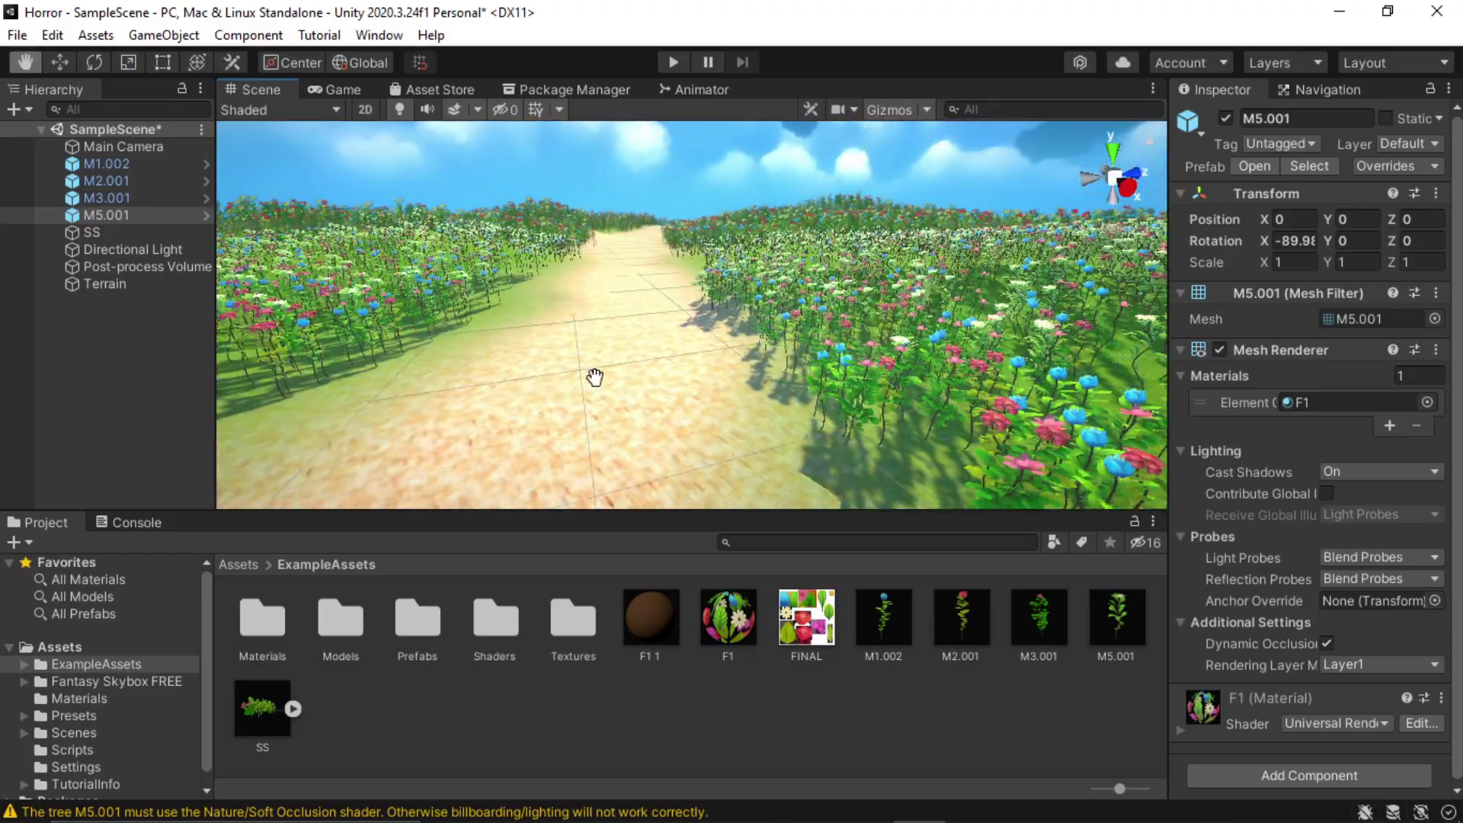